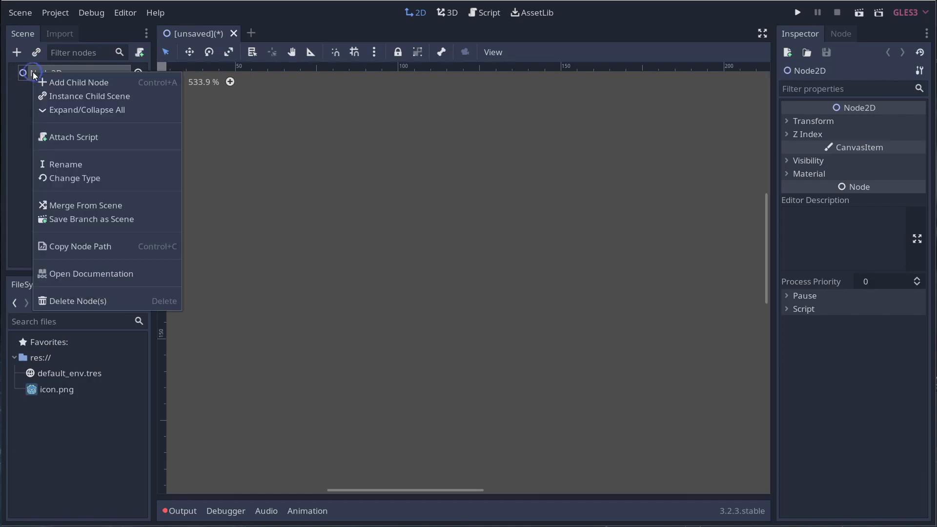
Add a TileMap node as a child of the Node2D root
{"action": "left_click", "coordinate": [51, 80]}
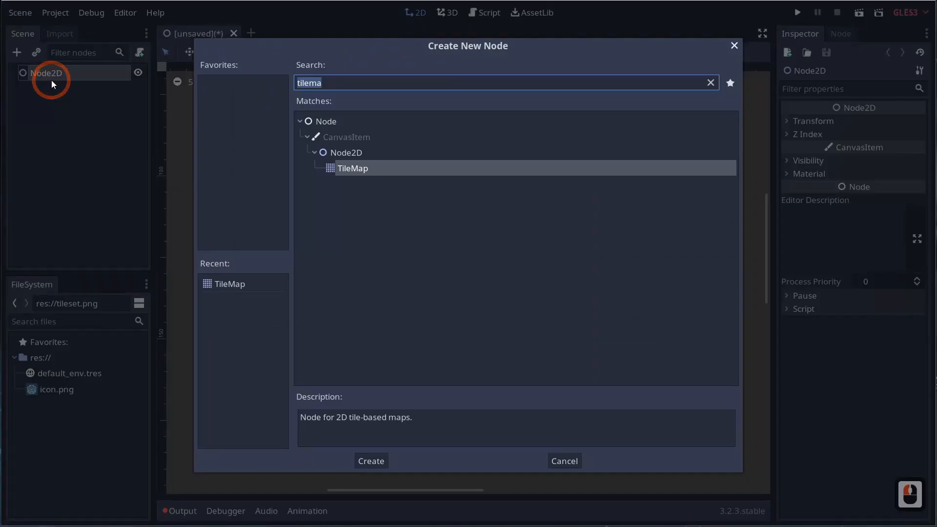
{"action": "type", "text": "ti"}
{"action": "key", "text": "BackSpace"}
{"action": "type", "text": "le"}
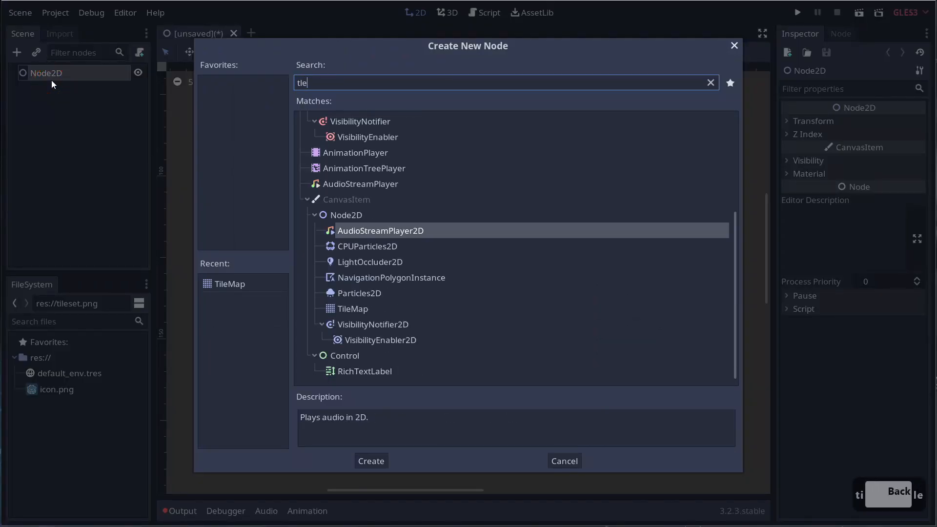
{"action": "type", "text": "map"}
{"action": "key", "text": "Return"}
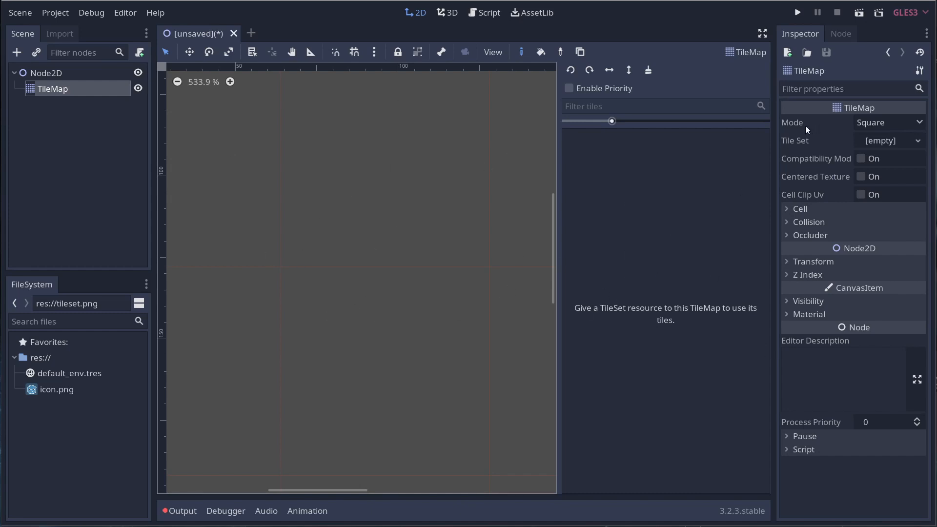
Review the TileMap's mode options, keeping Square, and assign a new TileSet resource to the node
{"action": "left_click", "coordinate": [874, 124]}
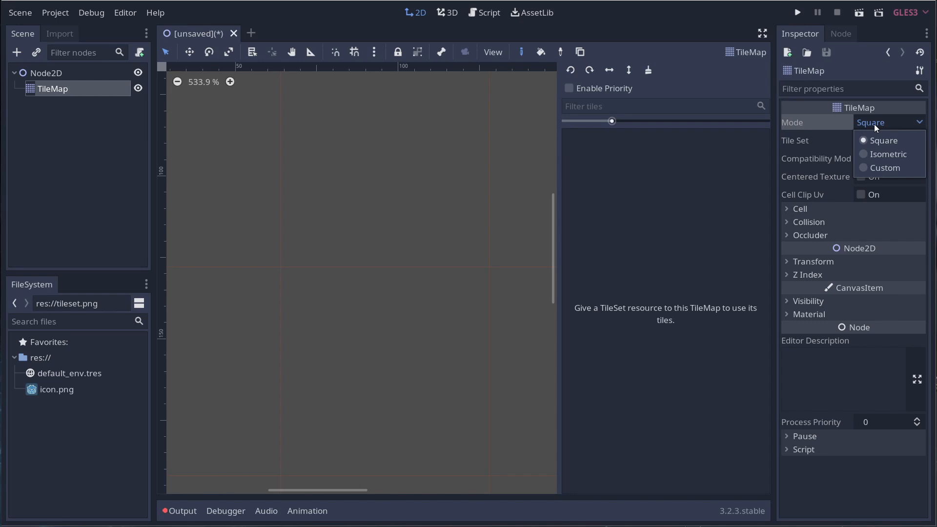
{"action": "left_click", "coordinate": [874, 125]}
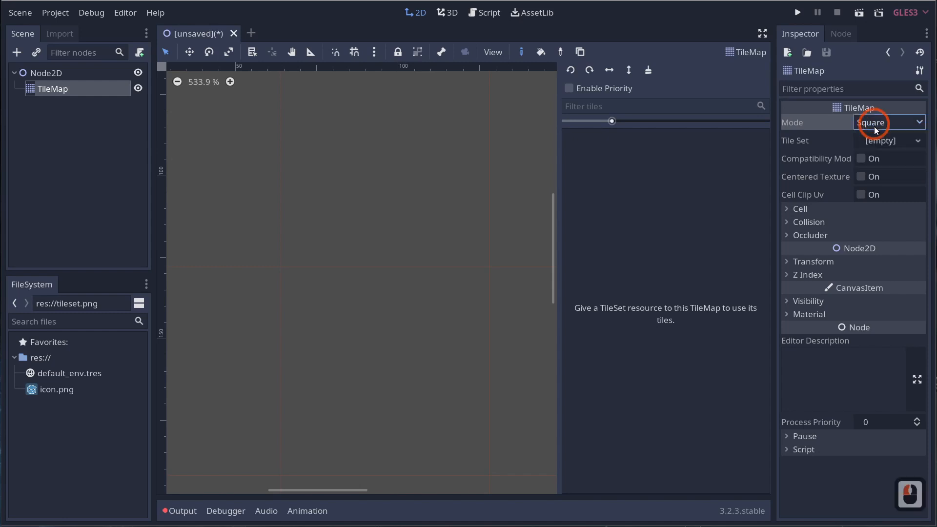
{"action": "left_click", "coordinate": [875, 141]}
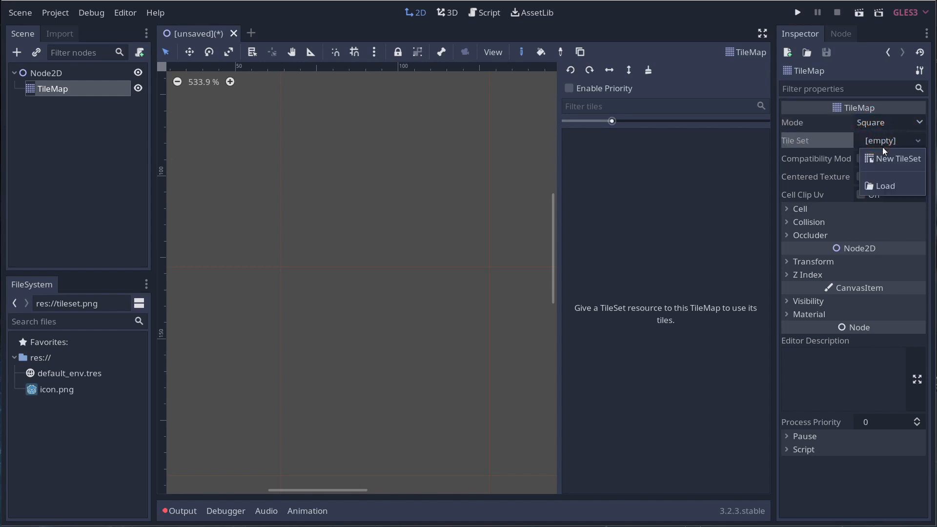
{"action": "left_click", "coordinate": [891, 161]}
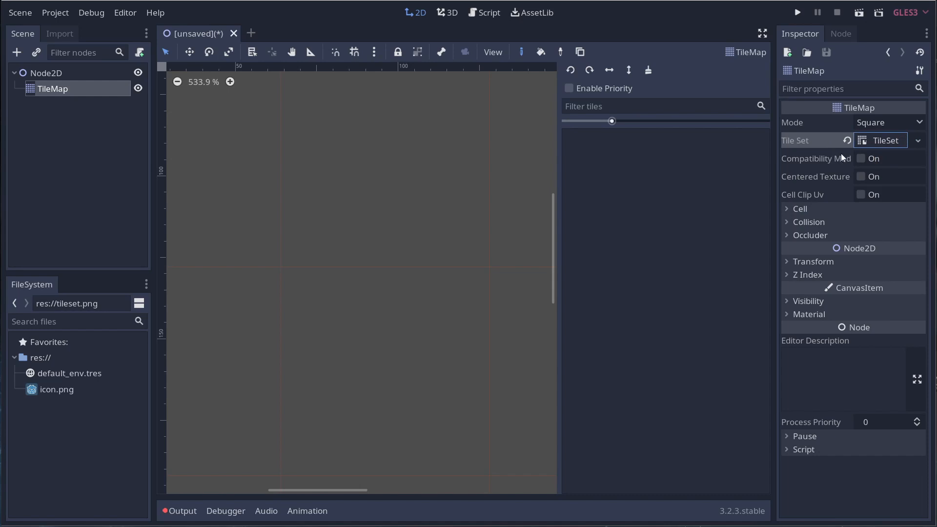
Examine the TileMap's Cell properties and the Tile Origin options against the grid cells in the viewport
{"action": "mouse_move", "coordinate": [838, 157]}
{"action": "mouse_move", "coordinate": [809, 175]}
{"action": "left_click", "coordinate": [810, 210]}
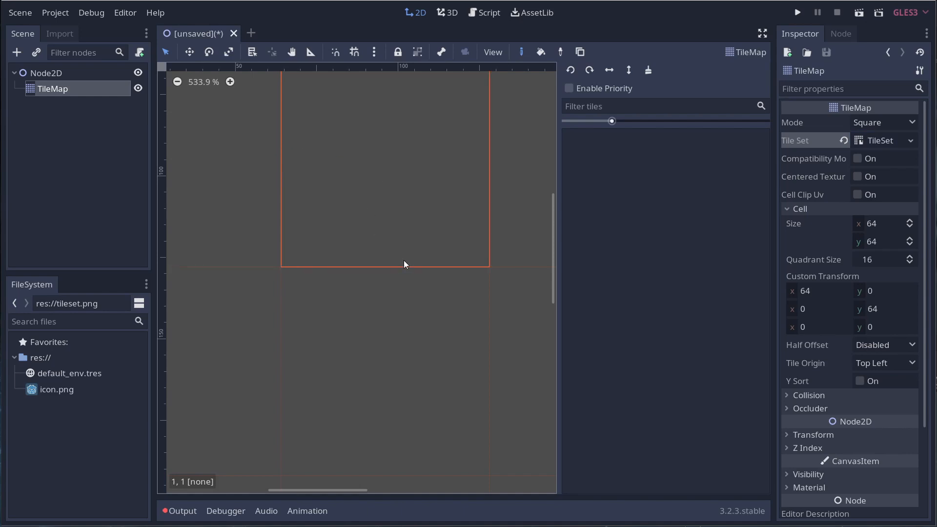
{"action": "scroll", "coordinate": [399, 248], "scroll_direction": "down", "scroll_amount": 1}
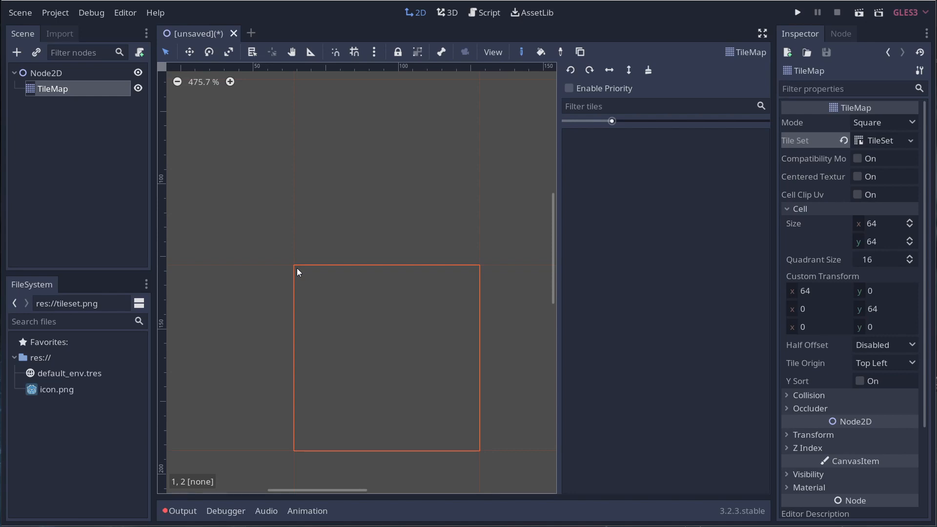
{"action": "left_click", "coordinate": [867, 364]}
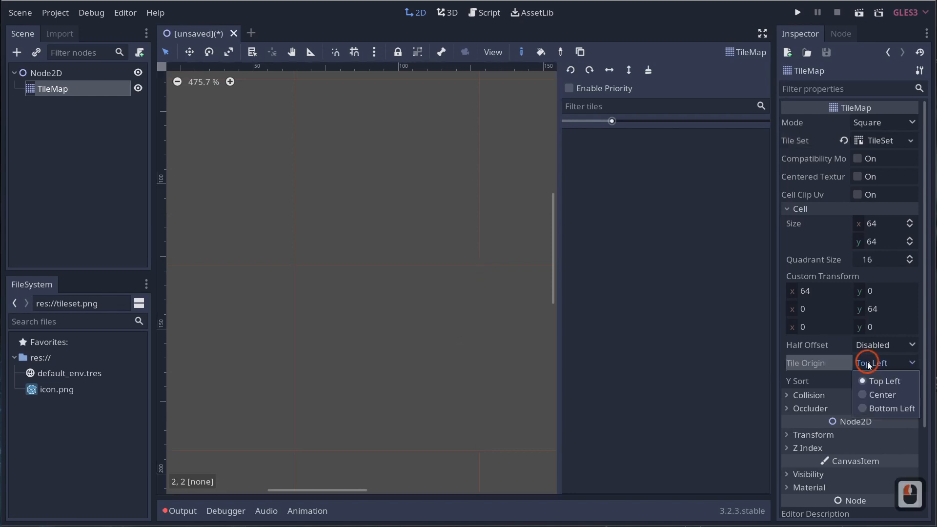
{"action": "left_click", "coordinate": [372, 322]}
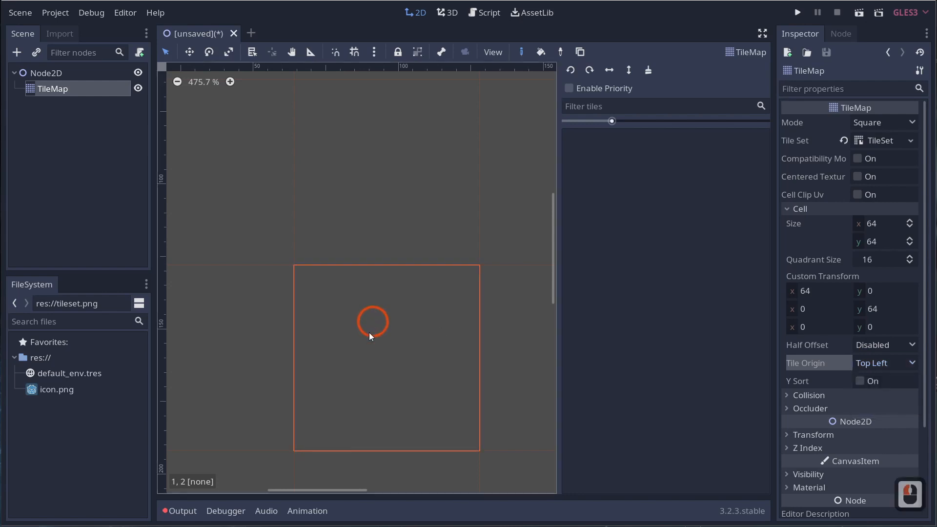
{"action": "left_click_drag", "start_coordinate": [369, 332], "coordinate": [376, 353]}
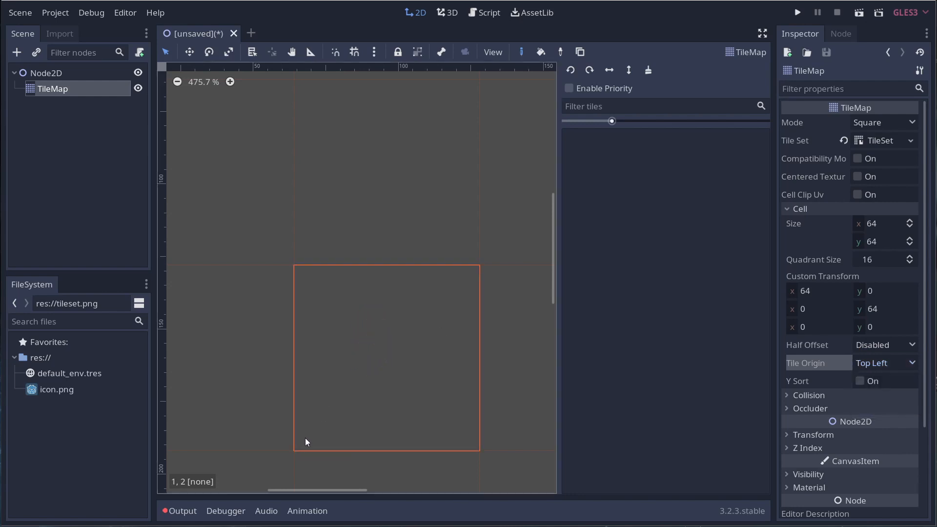
Look through the TileMap's Collision properties, including layer and mask, and open the TileSet resource
{"action": "left_click", "coordinate": [832, 395]}
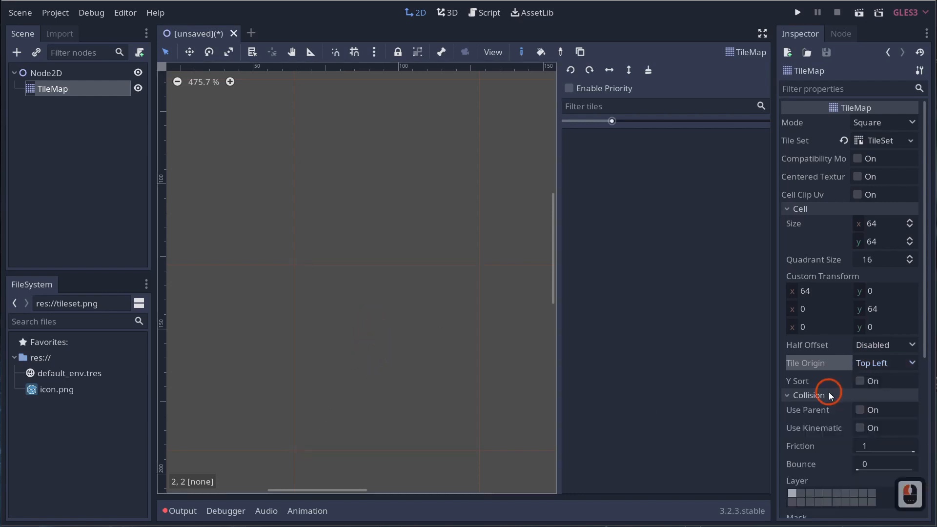
{"action": "scroll", "coordinate": [868, 402], "scroll_direction": "down", "scroll_amount": 4}
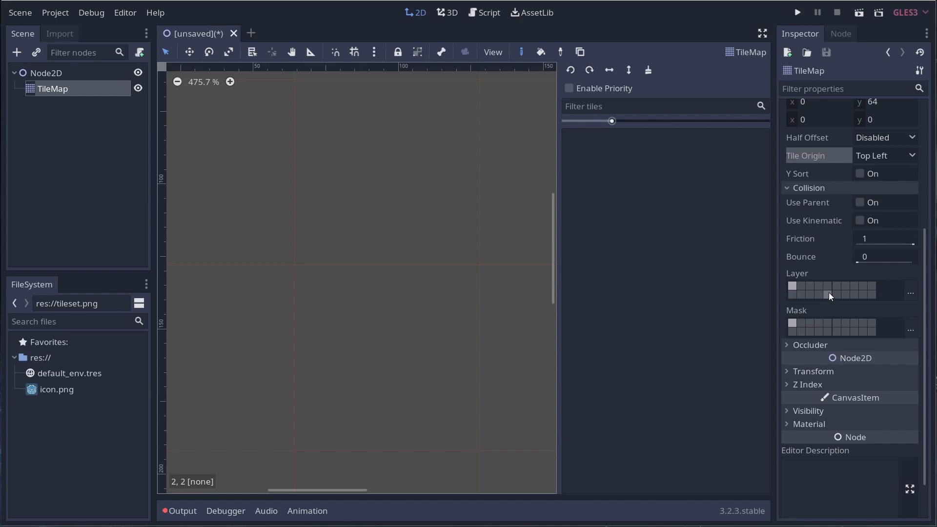
{"action": "scroll", "coordinate": [828, 292], "scroll_direction": "up", "scroll_amount": 9}
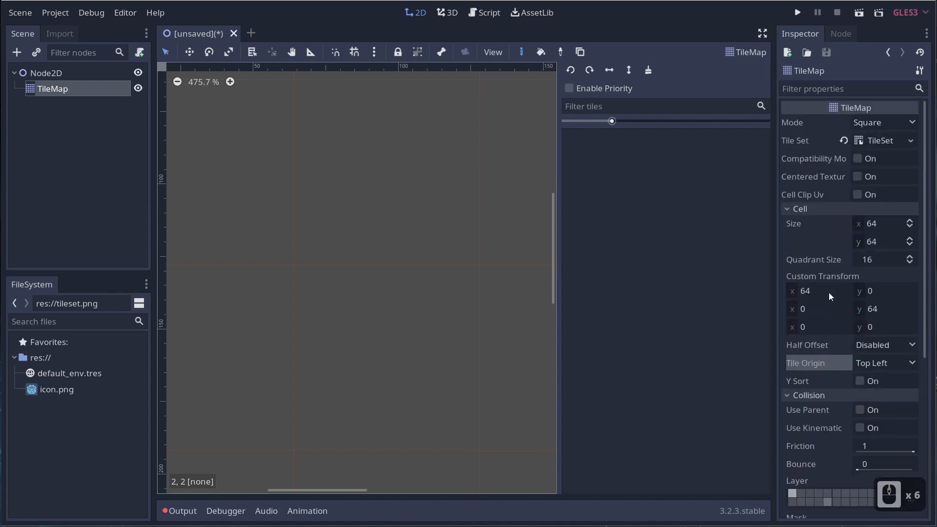
{"action": "left_click", "coordinate": [886, 141]}
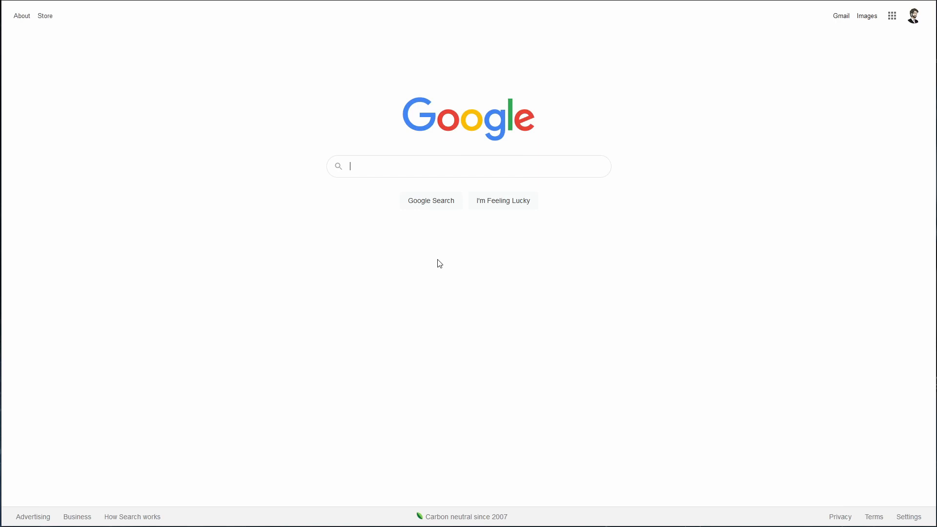
Switch to the web browser and search Google for "free pixel art pack"
{"action": "type", "text": "free"}
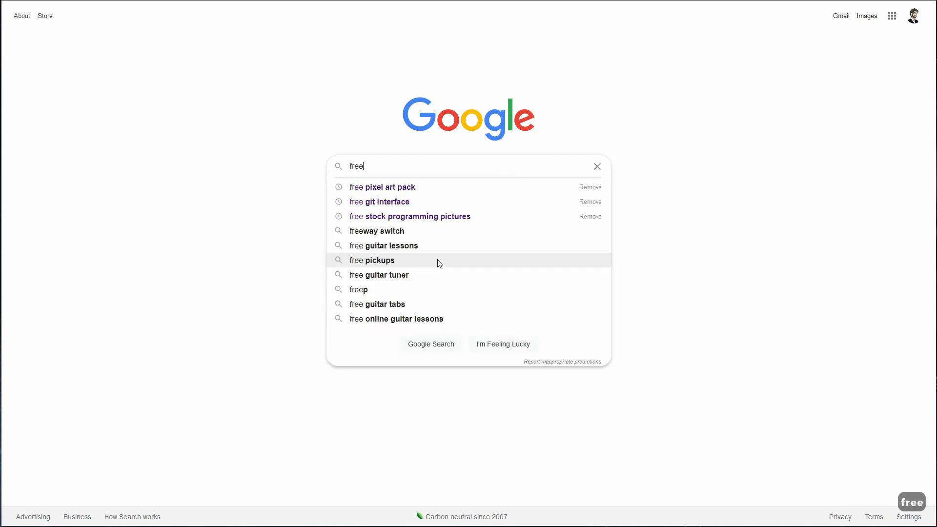
{"action": "key", "text": "Down"}
{"action": "key", "text": "Up"}
{"action": "key", "text": "Up"}
{"action": "key", "text": "Up"}
{"action": "key", "text": "Up"}
{"action": "key", "text": "Up"}
{"action": "key", "text": "Up"}
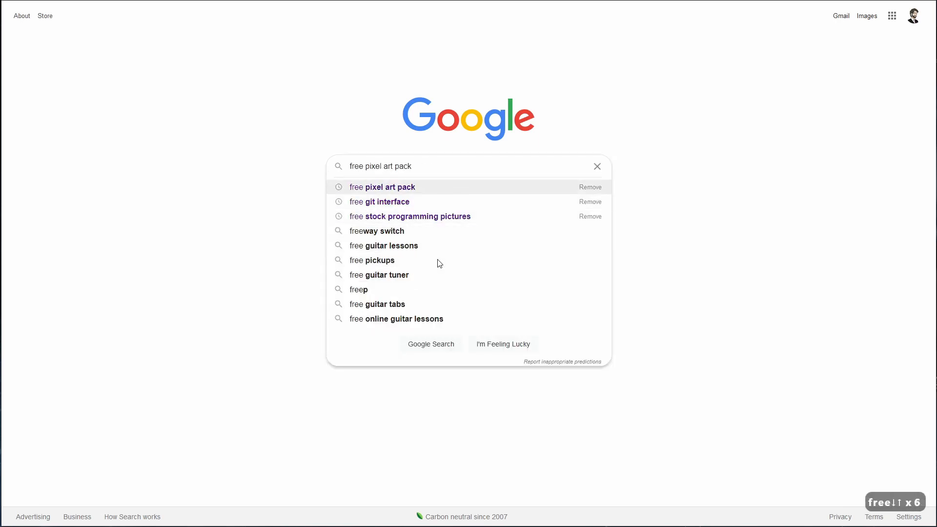
{"action": "key", "text": "Return"}
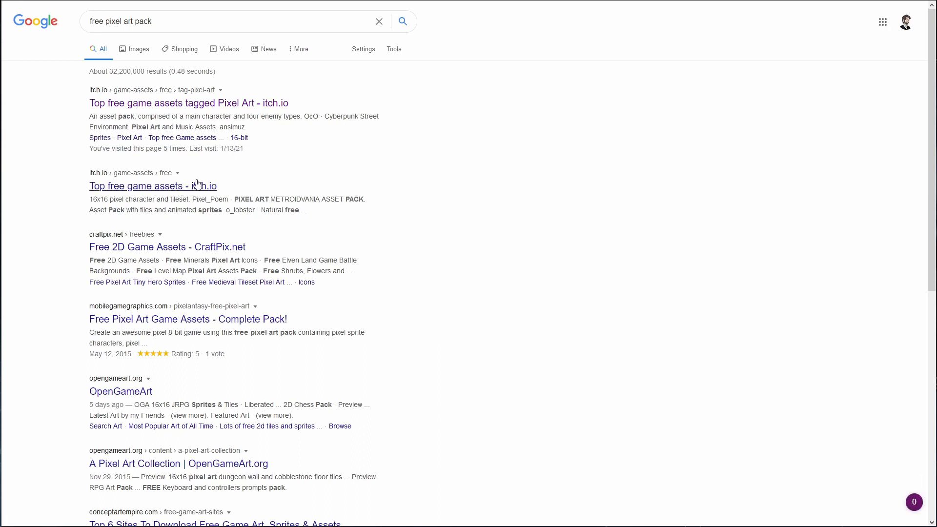
Scan the search results and open the "Top free game assets" page on itch.io
{"action": "scroll", "coordinate": [305, 179], "scroll_direction": "down", "scroll_amount": 4}
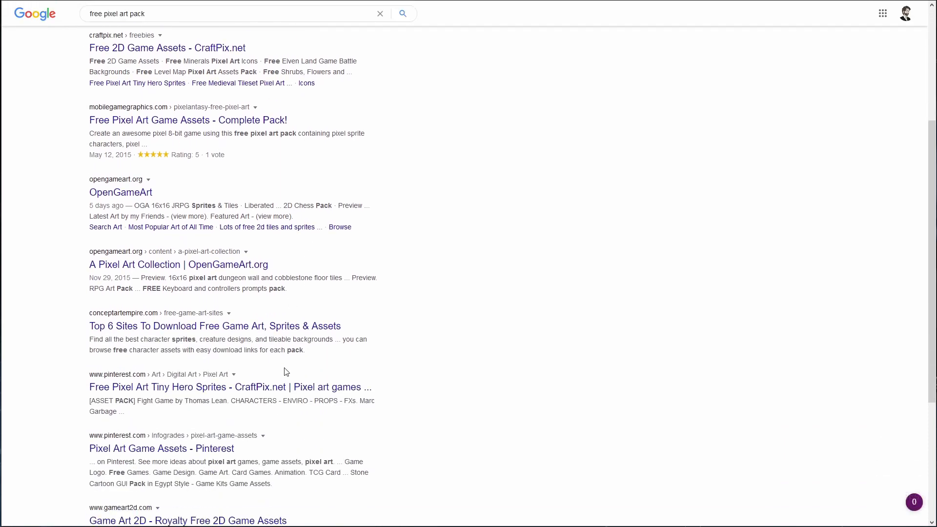
{"action": "scroll", "coordinate": [285, 371], "scroll_direction": "down", "scroll_amount": 6}
{"action": "scroll", "coordinate": [273, 361], "scroll_direction": "up", "scroll_amount": 13}
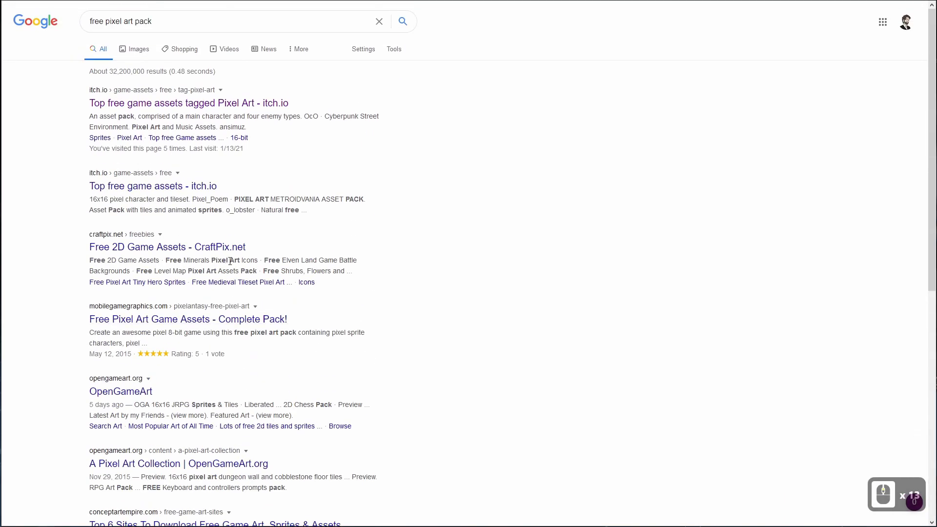
{"action": "left_click", "coordinate": [161, 186]}
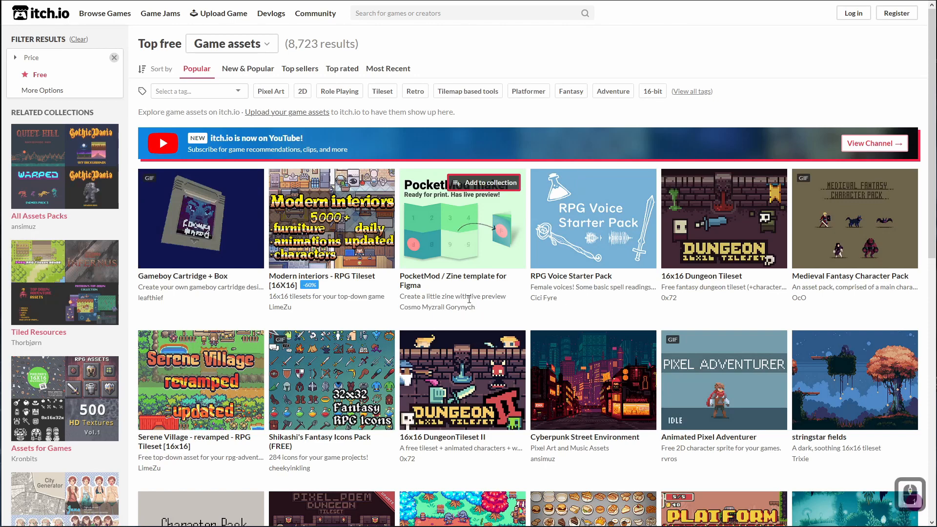
Open the Skeleton Sprite Pack page, read its usage permissions, and return to the free game assets list
{"action": "scroll", "coordinate": [469, 298], "scroll_direction": "down", "scroll_amount": 8}
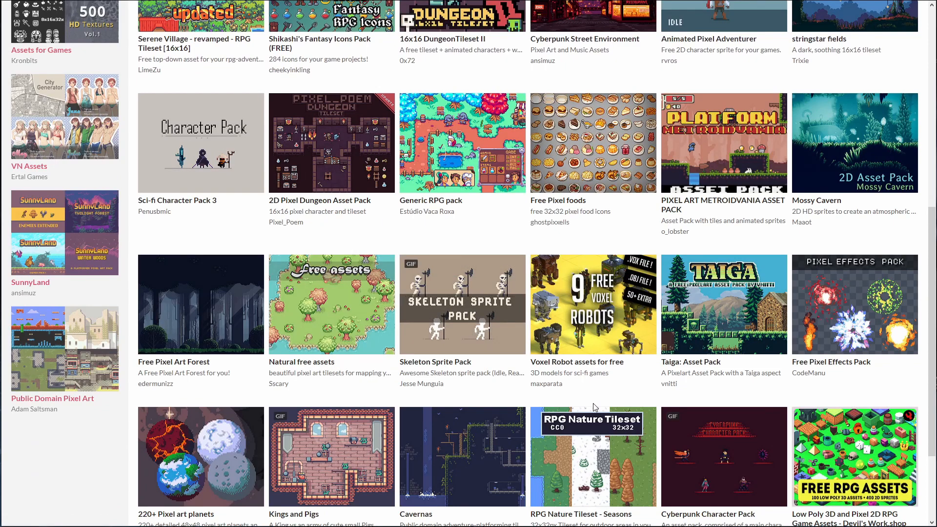
{"action": "left_click", "coordinate": [462, 305]}
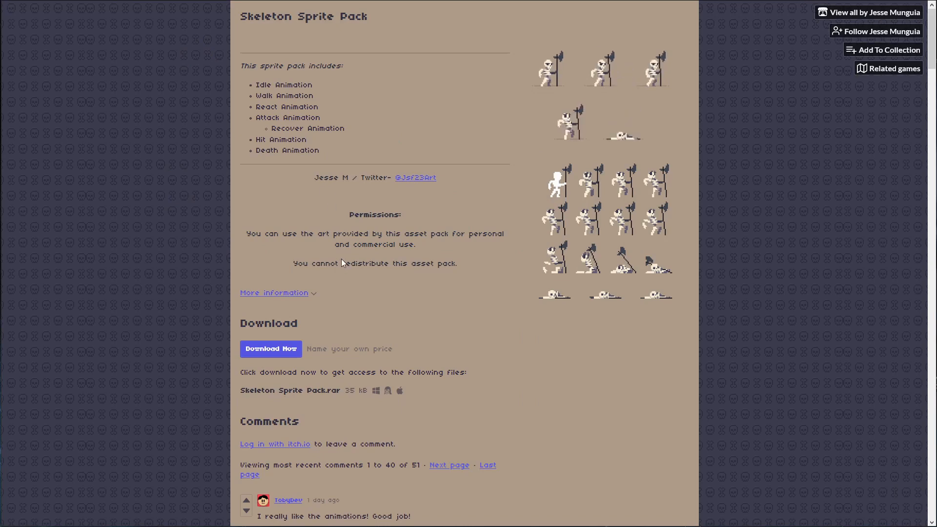
{"action": "left_click_drag", "start_coordinate": [400, 238], "coordinate": [242, 229]}
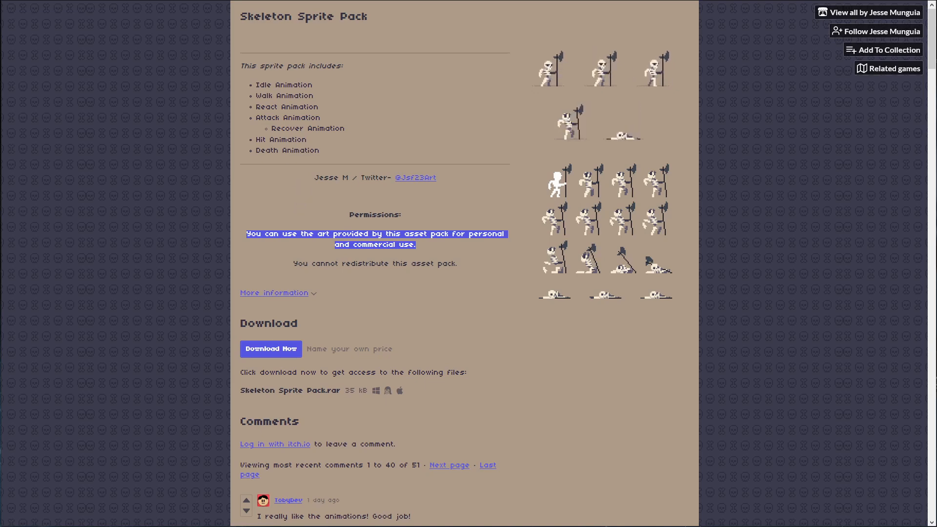
{"action": "left_click", "coordinate": [122, 1]}
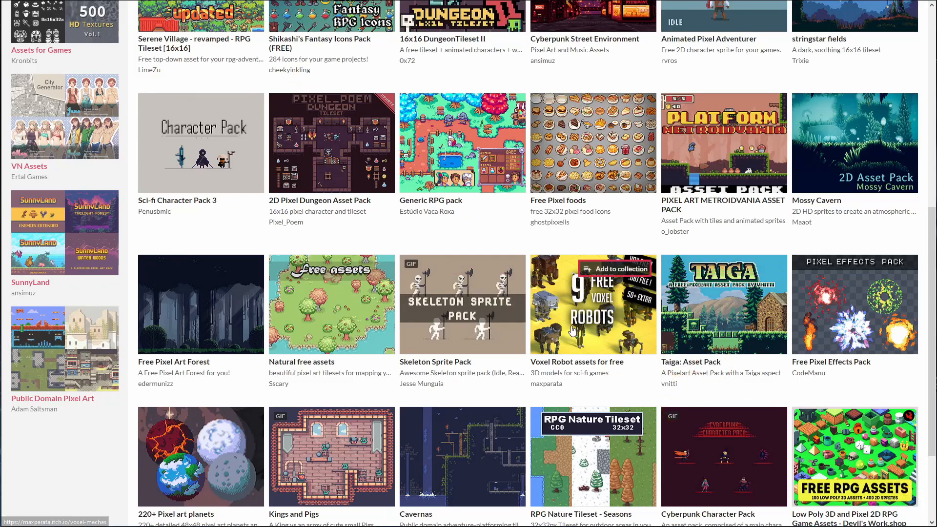
Find and open the "Peaceful nightfield (platformer tiles)" asset in the list and highlight its tile size note
{"action": "scroll", "coordinate": [537, 380], "scroll_direction": "down", "scroll_amount": 3}
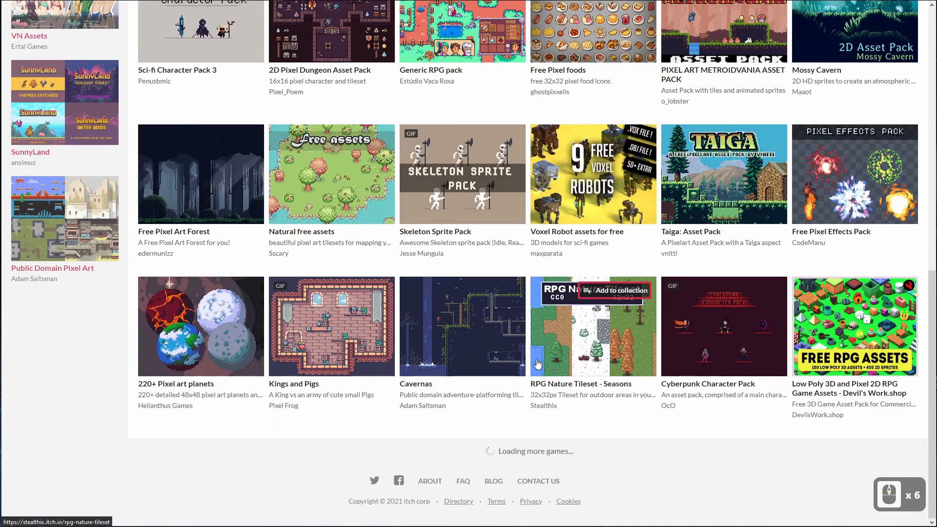
{"action": "scroll", "coordinate": [540, 401], "scroll_direction": "down", "scroll_amount": 11}
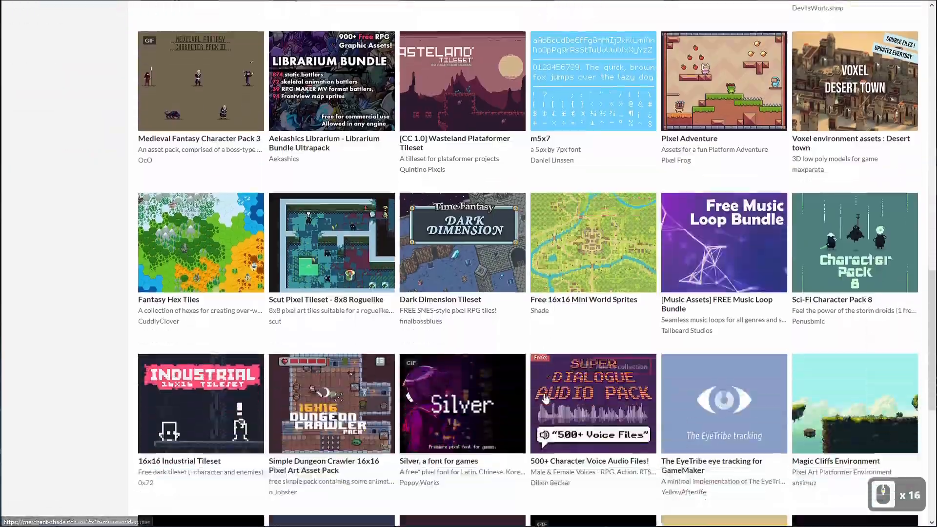
{"action": "scroll", "coordinate": [541, 390], "scroll_direction": "down", "scroll_amount": 4}
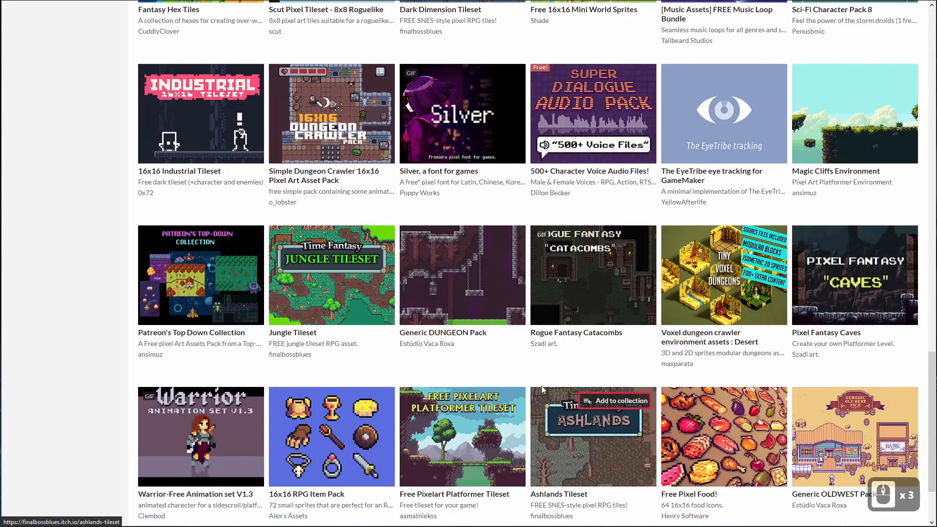
{"action": "scroll", "coordinate": [533, 380], "scroll_direction": "down", "scroll_amount": 4}
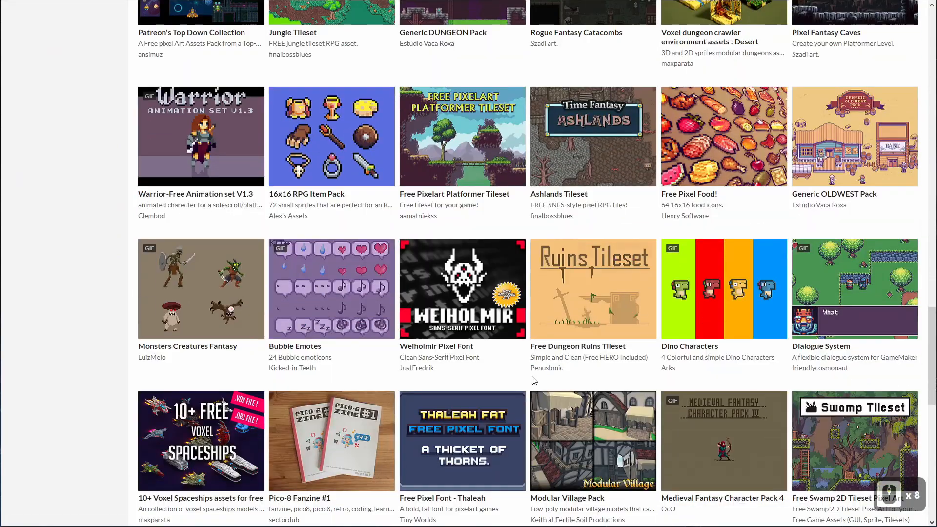
{"action": "scroll", "coordinate": [534, 380], "scroll_direction": "down", "scroll_amount": 12}
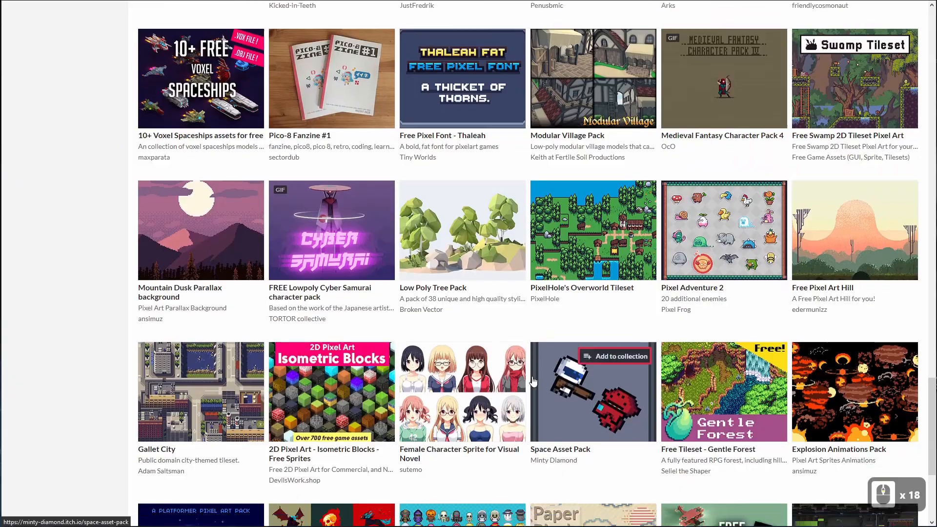
{"action": "scroll", "coordinate": [517, 341], "scroll_direction": "down", "scroll_amount": 6}
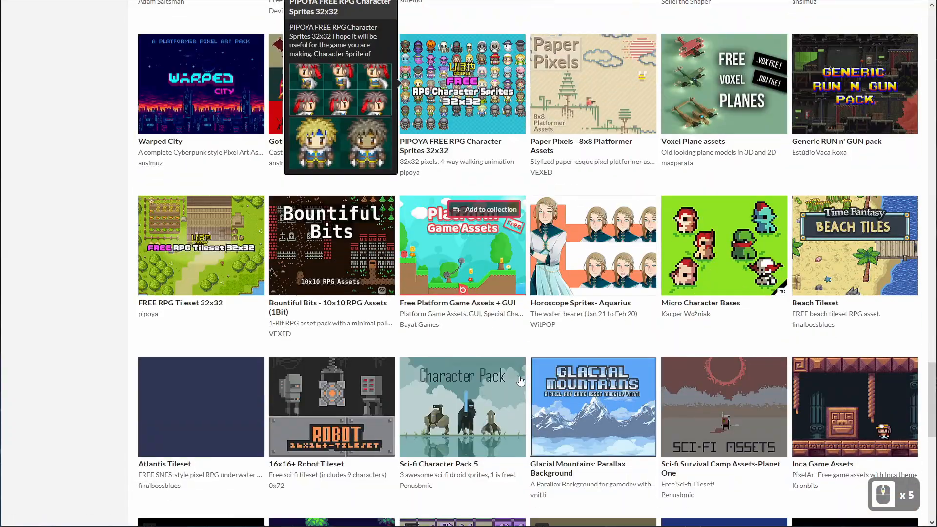
{"action": "scroll", "coordinate": [517, 378], "scroll_direction": "down", "scroll_amount": 4}
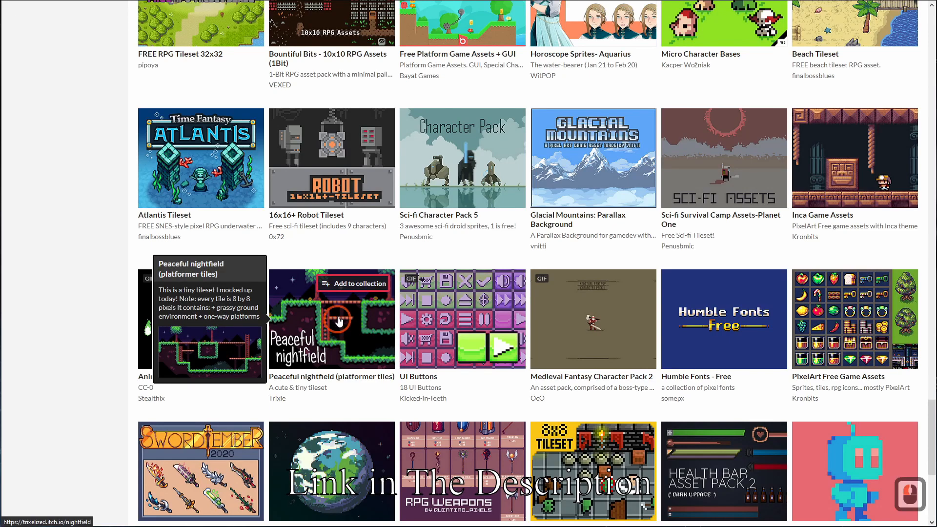
{"action": "left_click", "coordinate": [323, 332]}
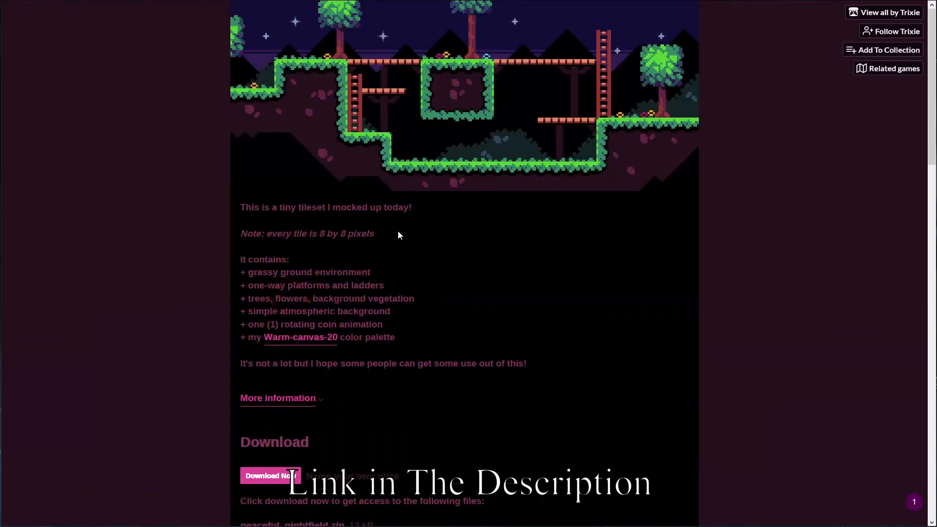
{"action": "left_click_drag", "start_coordinate": [240, 213], "coordinate": [269, 233]}
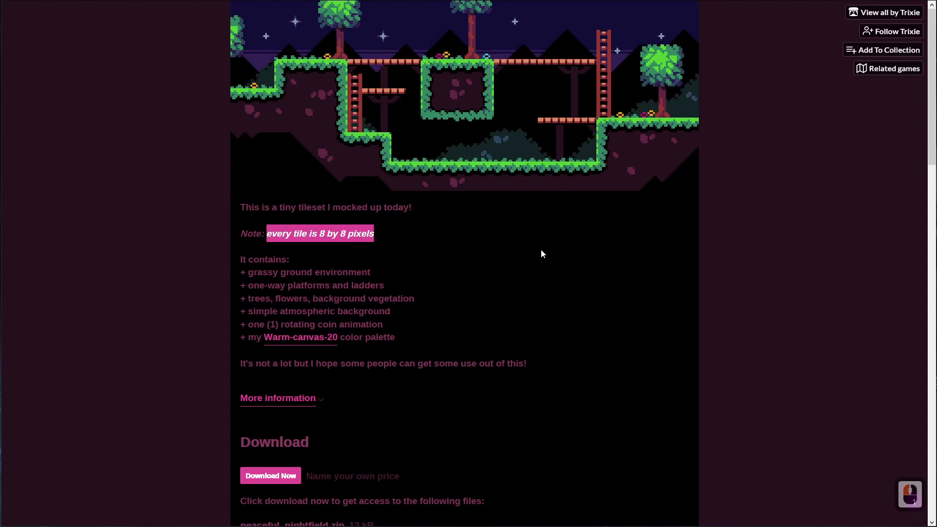
Read the asset's contents list and the author's closing note on the Peaceful nightfield page
{"action": "scroll", "coordinate": [541, 249], "scroll_direction": "down", "scroll_amount": 2}
{"action": "left_click_drag", "start_coordinate": [239, 169], "coordinate": [426, 225]}
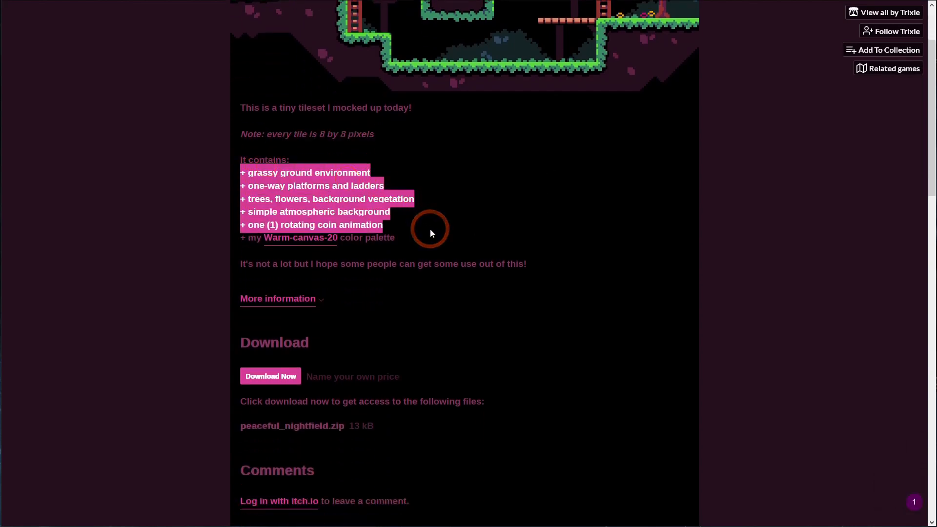
{"action": "left_click", "coordinate": [430, 233]}
{"action": "left_click_drag", "start_coordinate": [556, 267], "coordinate": [255, 264]}
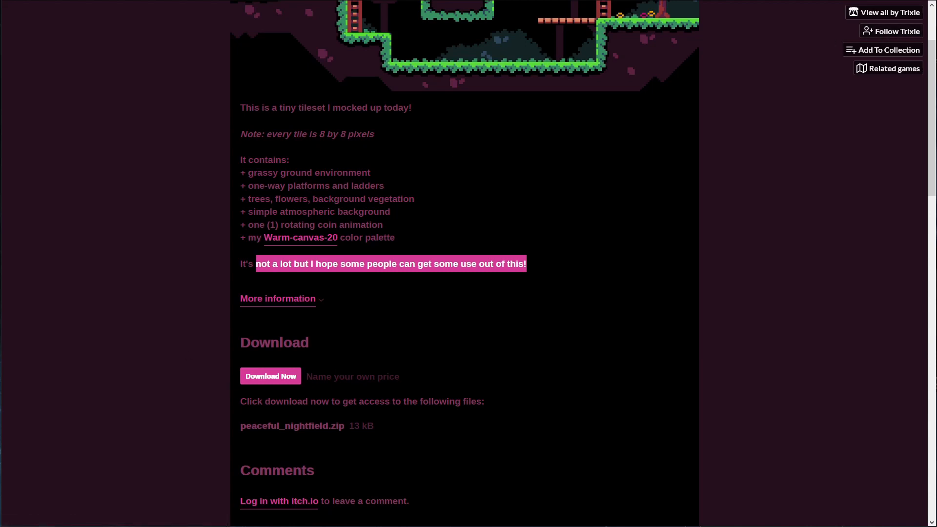
Request the free download of peaceful_nightfield.zip without paying and cancel saving the file
{"action": "scroll", "coordinate": [464, 264], "scroll_direction": "down", "scroll_amount": 2}
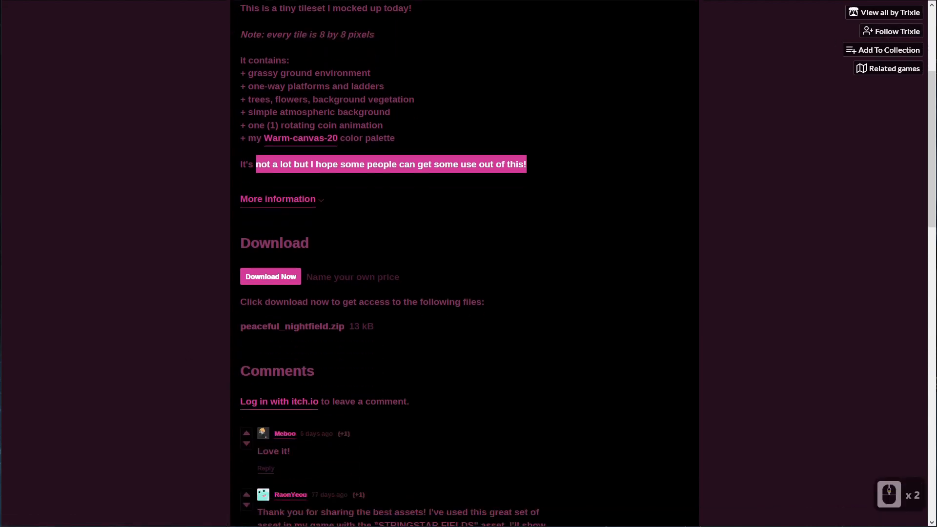
{"action": "left_click", "coordinate": [275, 277]}
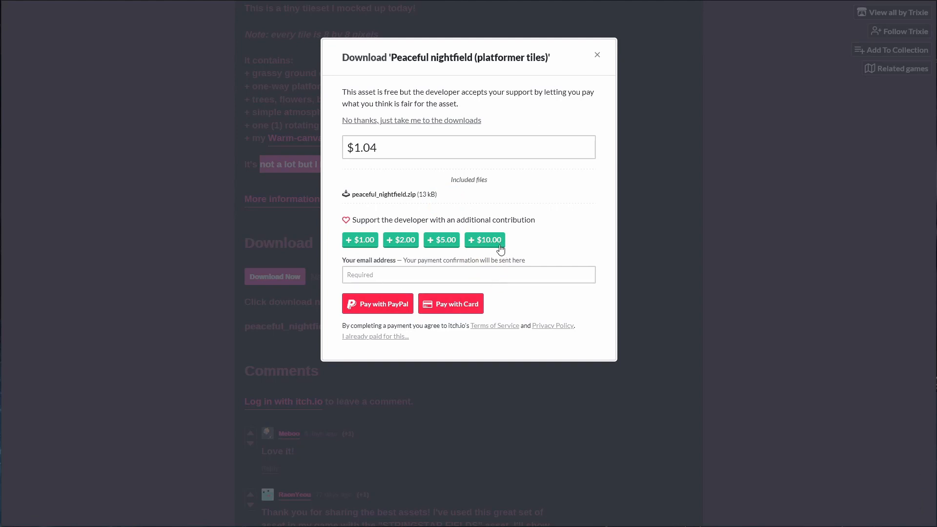
{"action": "left_click", "coordinate": [390, 120]}
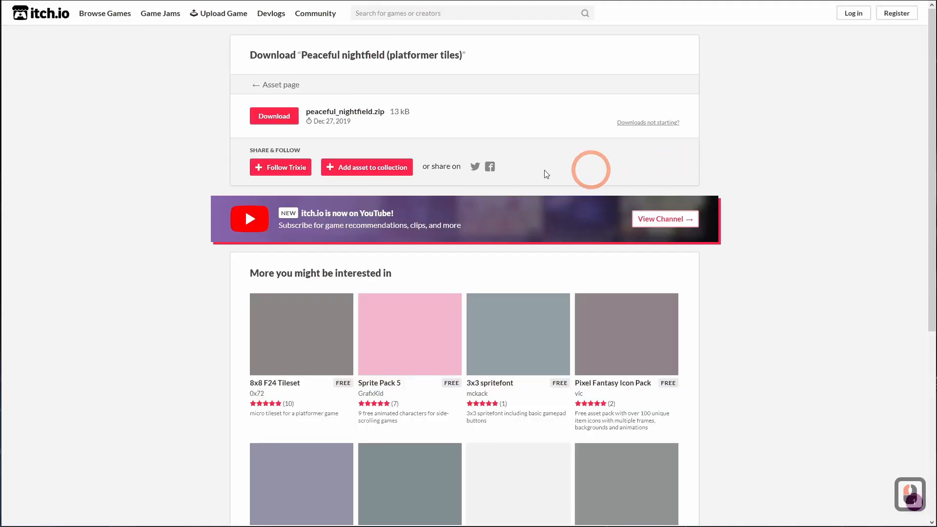
{"action": "left_click", "coordinate": [266, 117]}
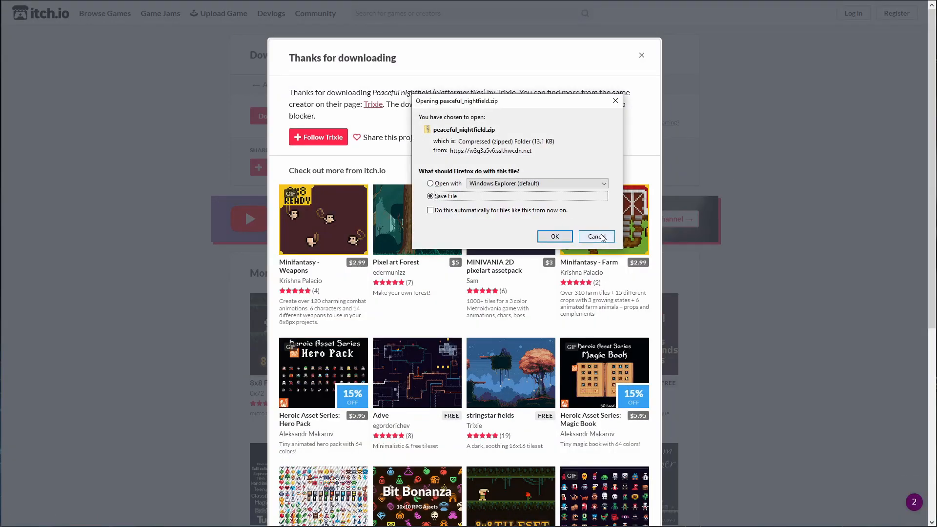
{"action": "left_click", "coordinate": [596, 237]}
Switch to the peaceful_nightfield folder in File Explorer and view its images, starting from preview and ending with warm_canvas_20
{"action": "key", "text": "alt+Tab"}
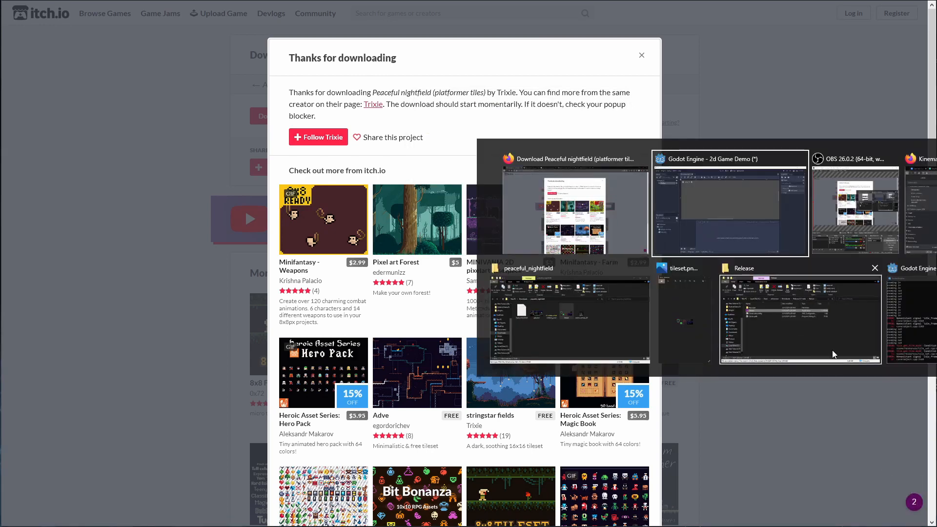
{"action": "left_click", "coordinate": [575, 309]}
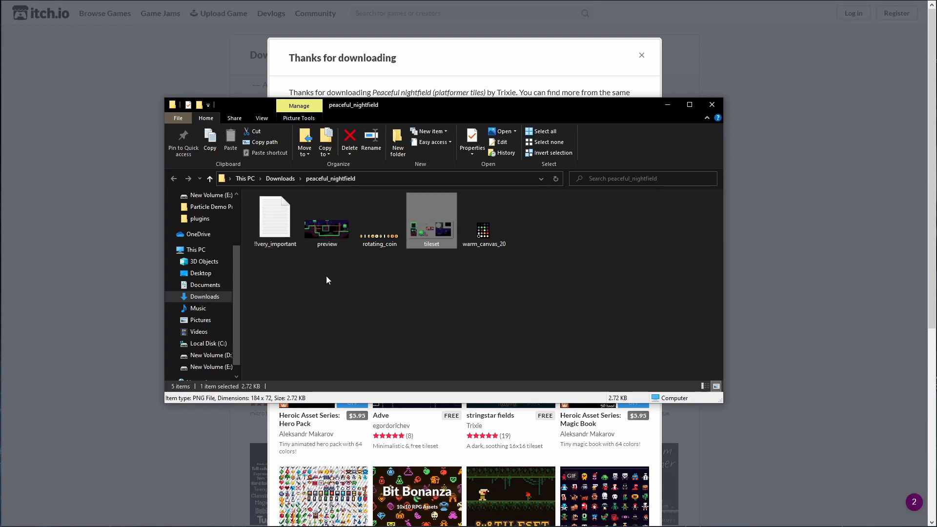
{"action": "double_click", "coordinate": [310, 225]}
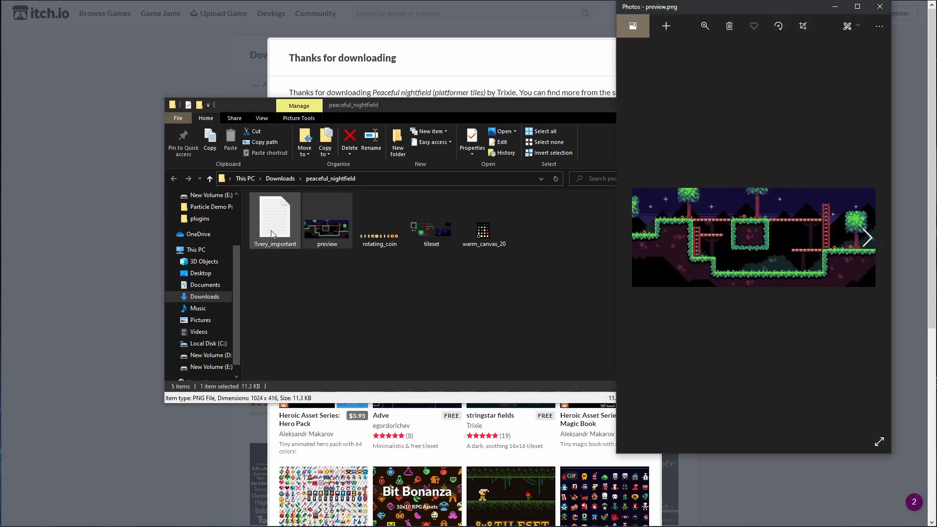
{"action": "key", "text": "Right"}
{"action": "key", "text": "Right"}
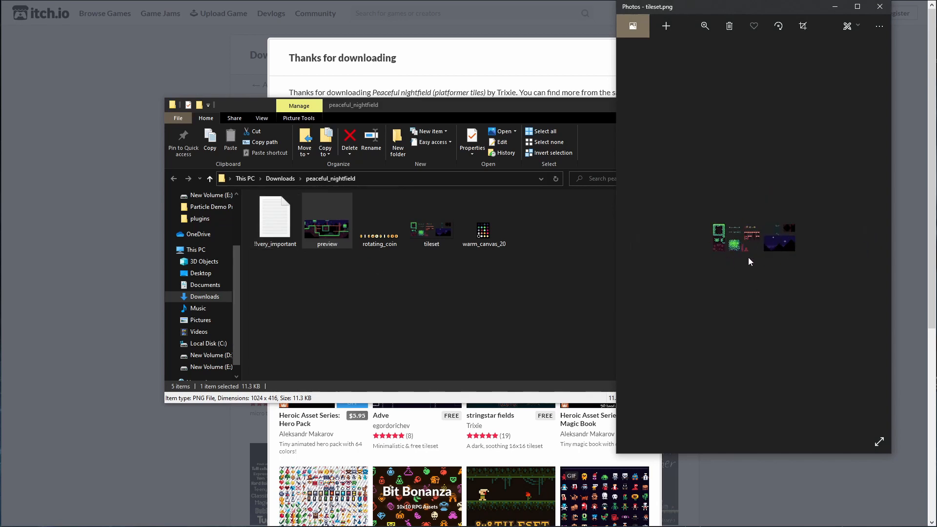
{"action": "key", "text": "Right"}
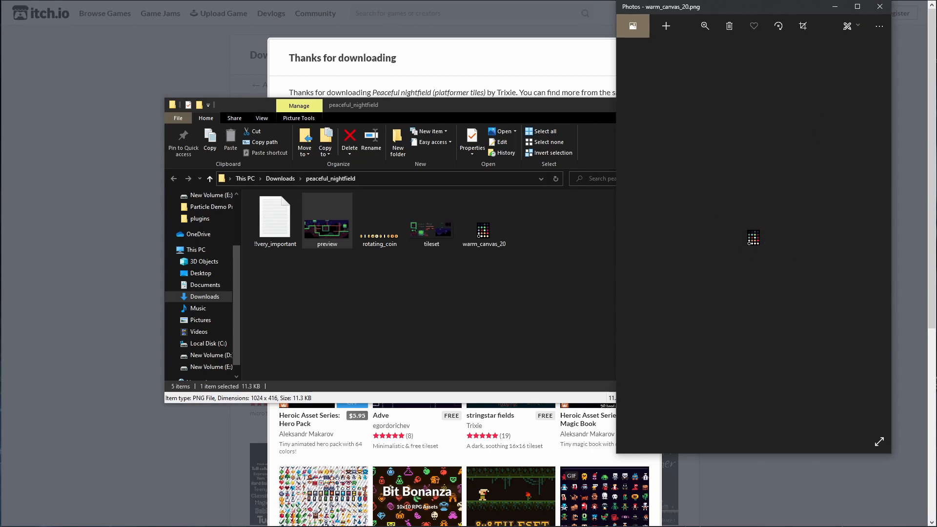
{"action": "left_click", "coordinate": [880, 6]}
Copy the tileset image from the peaceful_nightfield folder into the res:// folder of the project open in Godot
{"action": "left_click", "coordinate": [429, 218]}
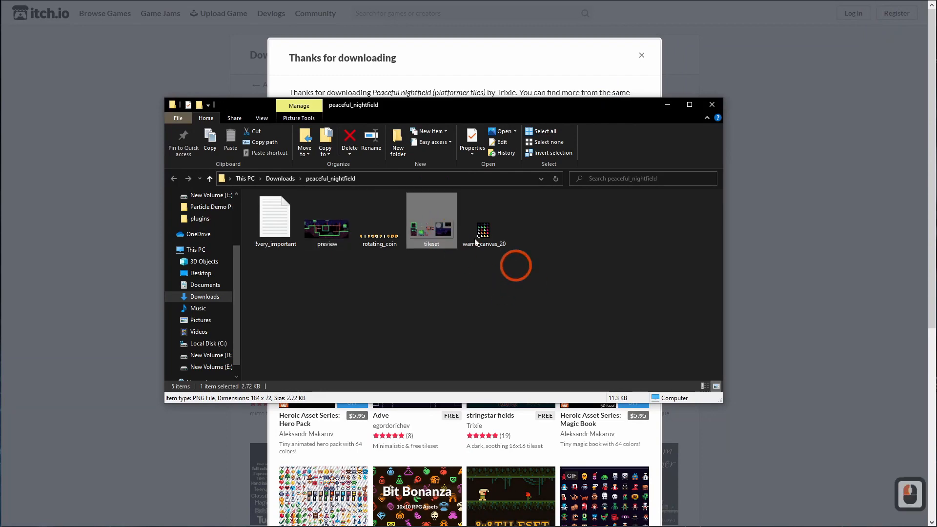
{"action": "left_click", "coordinate": [433, 223]}
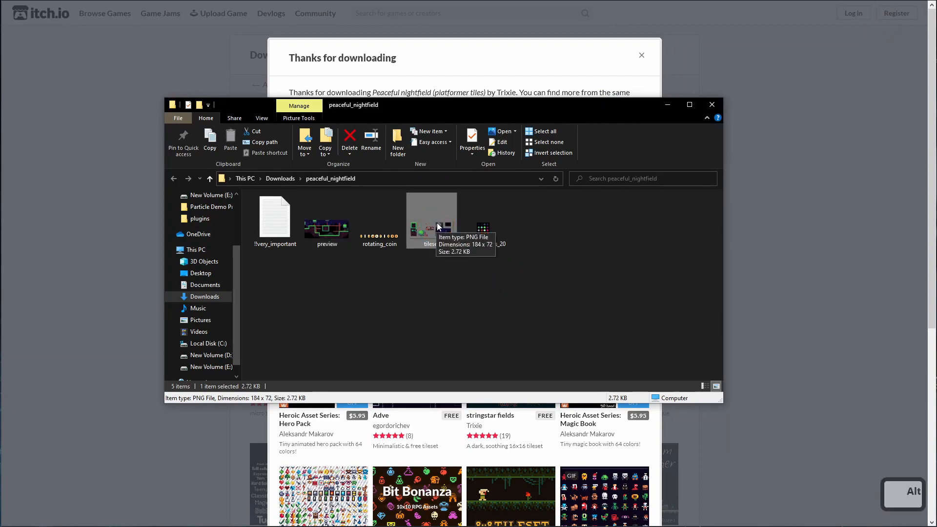
{"action": "key", "text": "alt+Tab"}
{"action": "left_click", "coordinate": [507, 300], "text": "alt"}
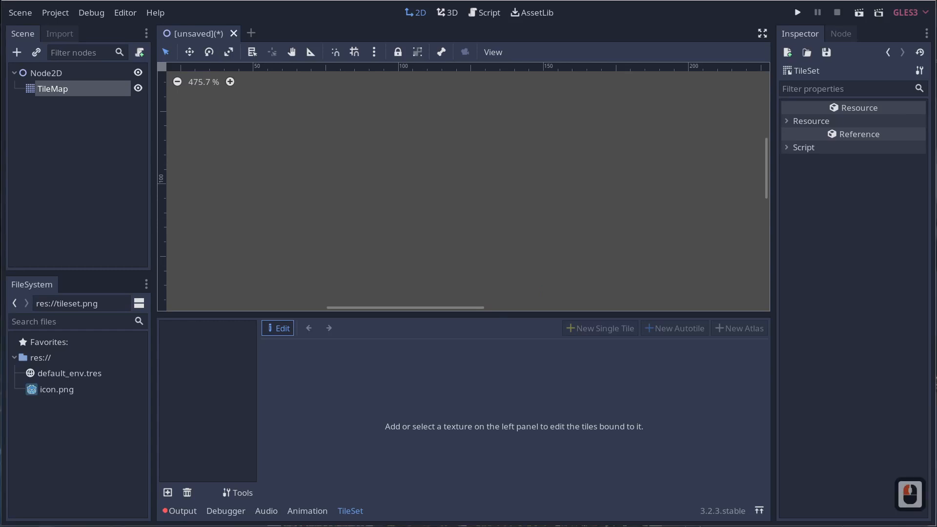
{"action": "left_click", "coordinate": [280, 498]}
{"action": "left_click_drag", "start_coordinate": [432, 228], "coordinate": [77, 423]}
Add tileset.png as a texture of the TileSet
{"action": "double_click", "coordinate": [49, 411]}
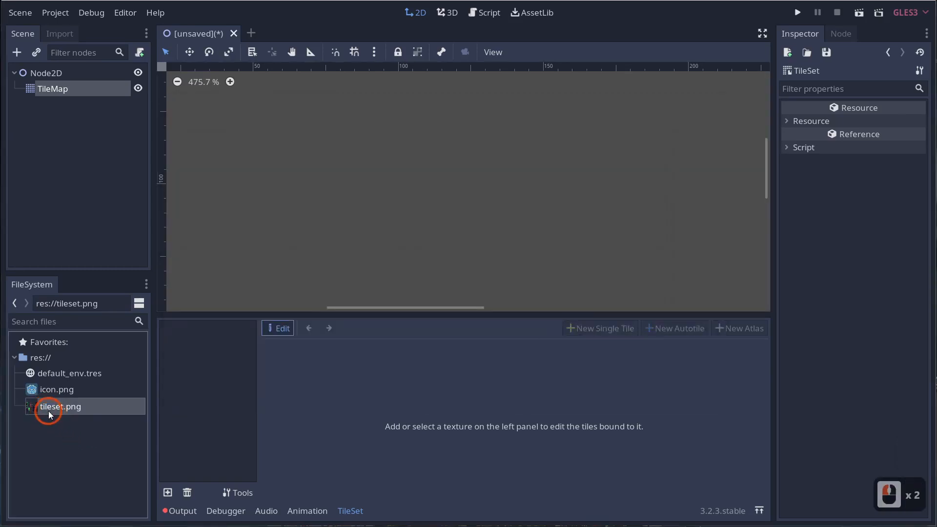
{"action": "left_click_drag", "start_coordinate": [48, 411], "coordinate": [199, 351]}
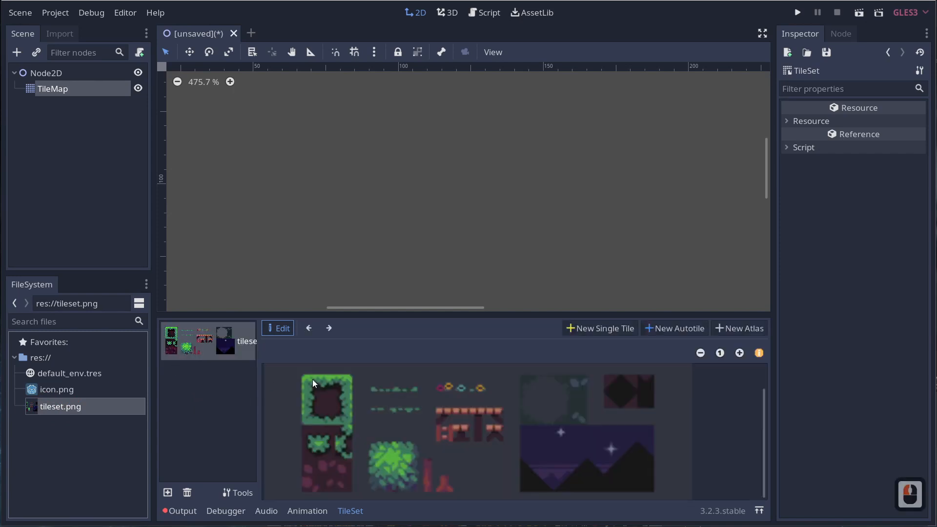
{"action": "middle_click_drag", "start_coordinate": [360, 421], "coordinate": [303, 389]}
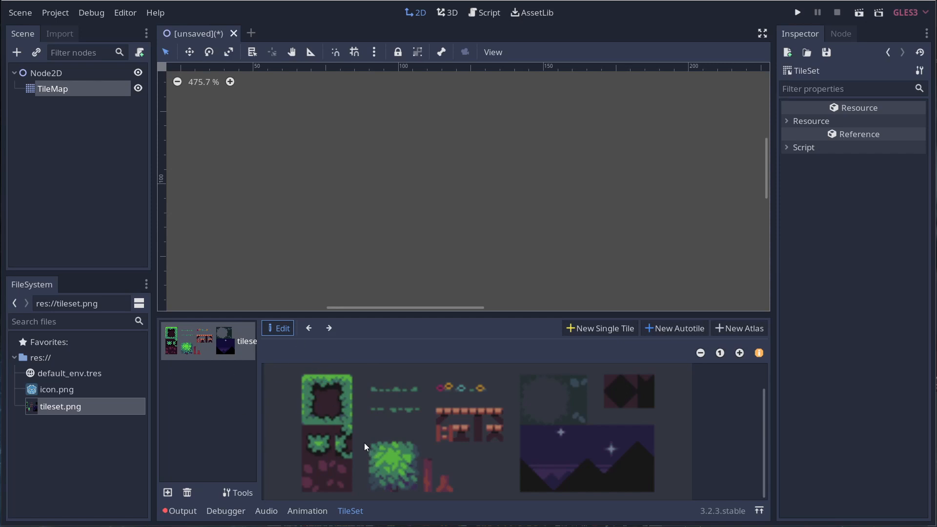
Reimport tileset.png with the 2D Pixel import preset
{"action": "left_click", "coordinate": [51, 411]}
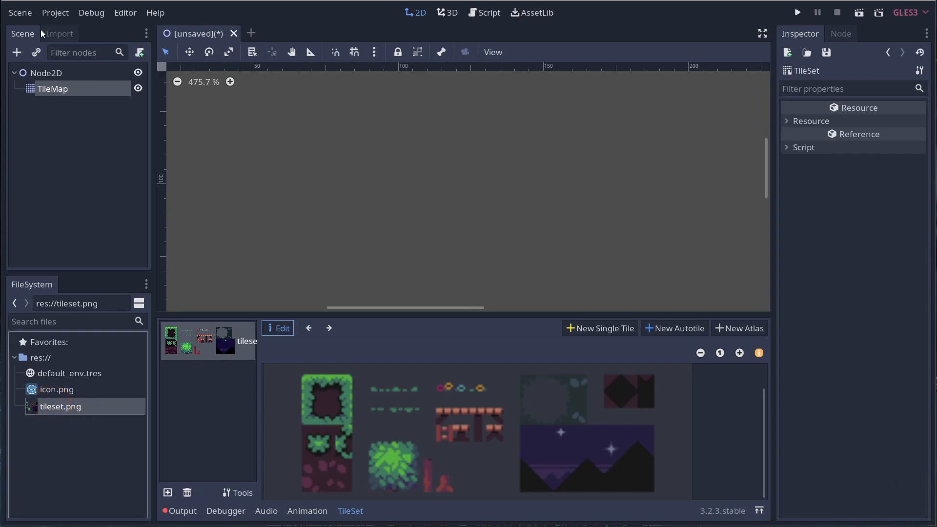
{"action": "left_click", "coordinate": [60, 33]}
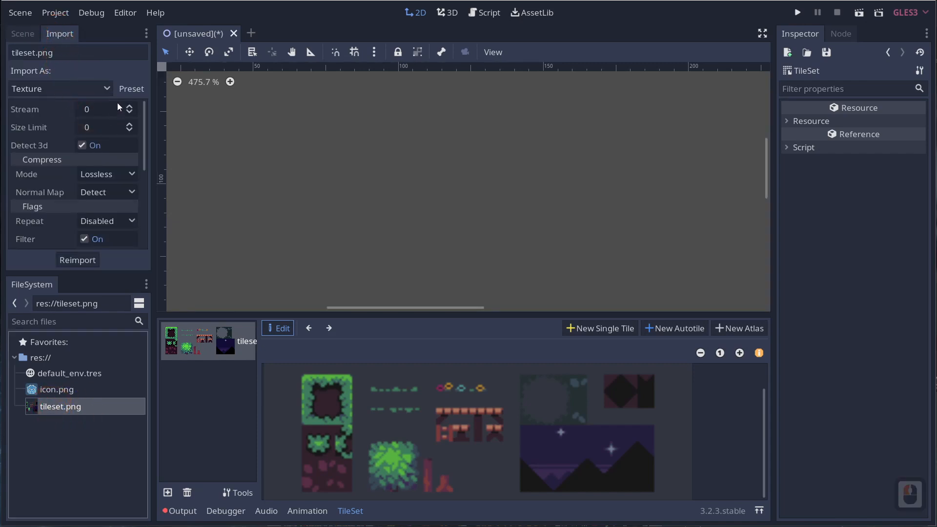
{"action": "left_click", "coordinate": [132, 89]}
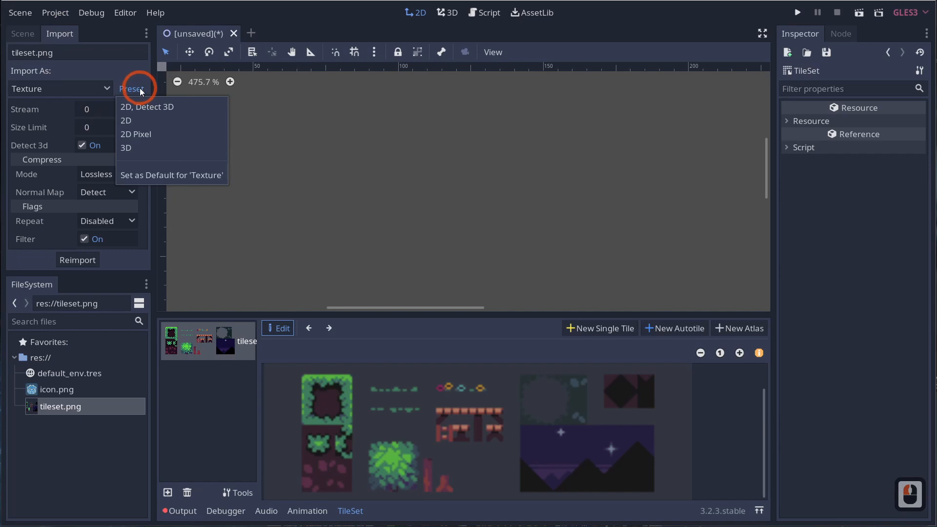
{"action": "left_click", "coordinate": [152, 140]}
{"action": "left_click", "coordinate": [78, 262]}
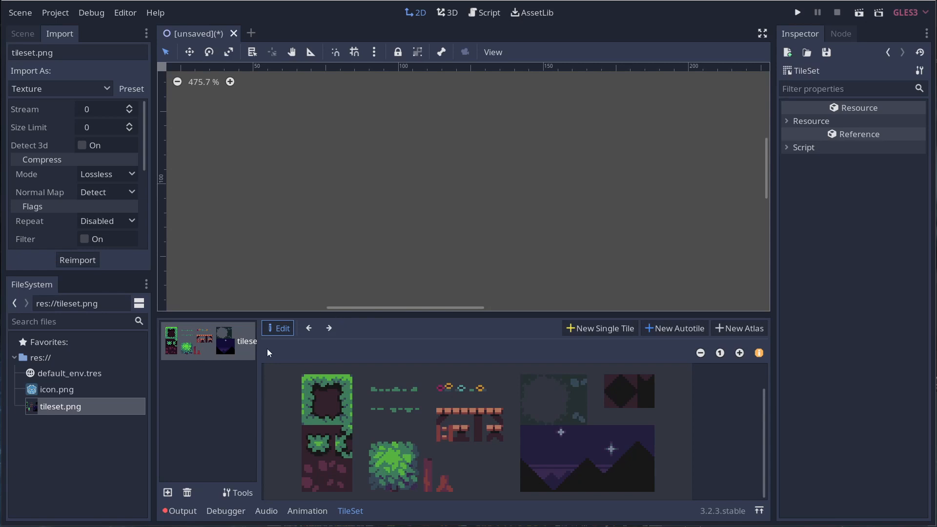
Create a new single tile in the TileSet whose region encloses the whole grass-bordered square block
{"action": "left_click", "coordinate": [212, 352]}
{"action": "left_click", "coordinate": [594, 334]}
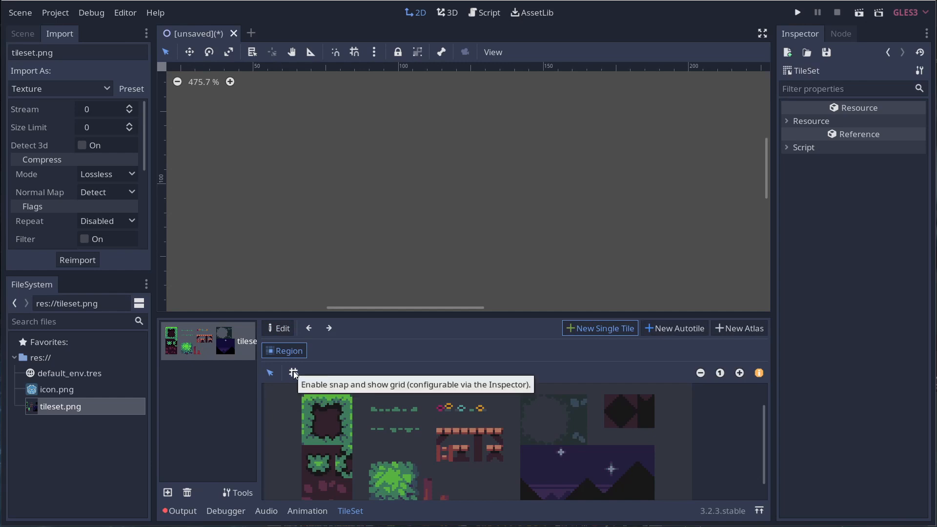
{"action": "left_click_drag", "start_coordinate": [300, 393], "coordinate": [356, 450]}
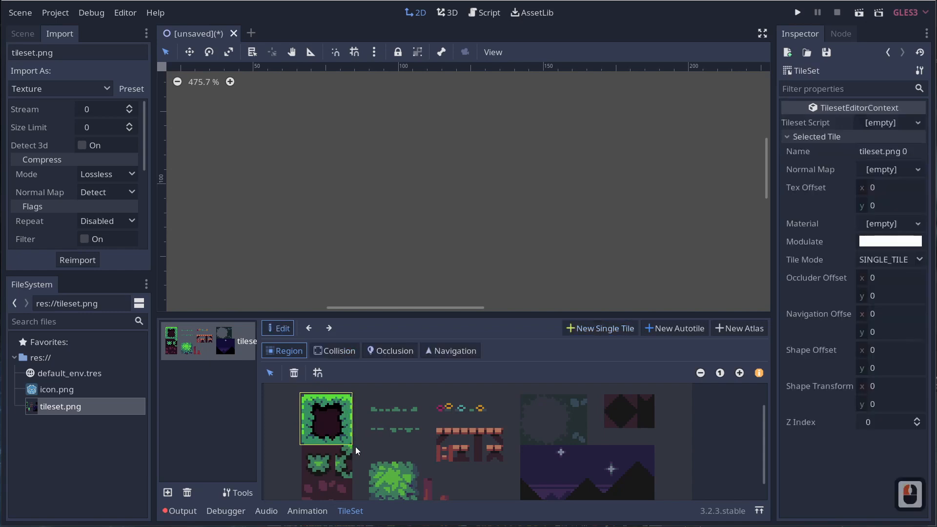
Paint the new tile on the TileMap in a block of cells three columns wide and four rows high
{"action": "left_click", "coordinate": [22, 33]}
{"action": "left_click", "coordinate": [53, 89]}
{"action": "left_click", "coordinate": [583, 151]}
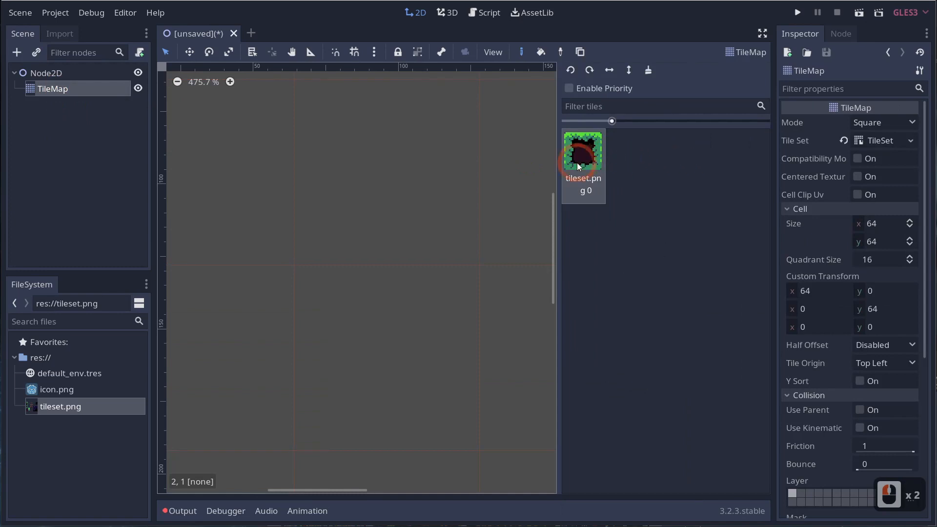
{"action": "left_click", "coordinate": [348, 273]}
{"action": "left_click", "coordinate": [354, 205]}
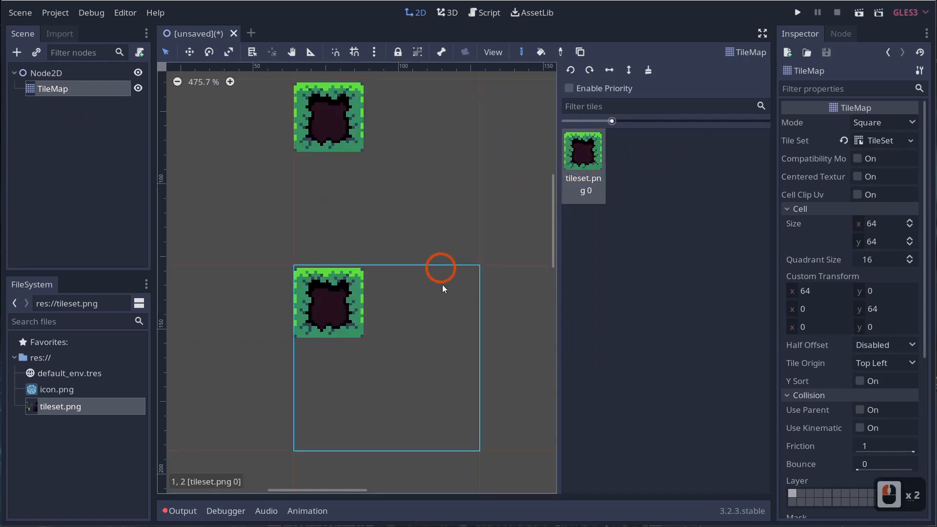
{"action": "left_click", "coordinate": [510, 236]}
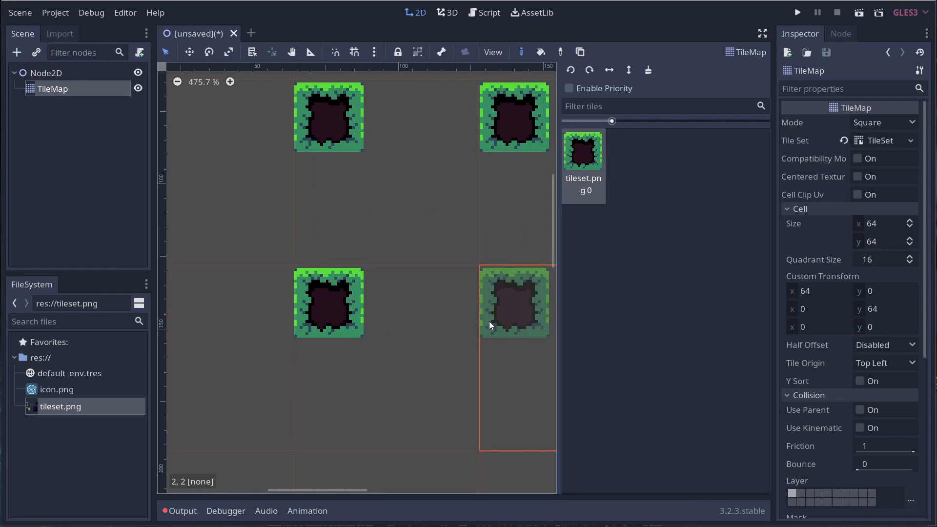
{"action": "left_click", "coordinate": [254, 387]}
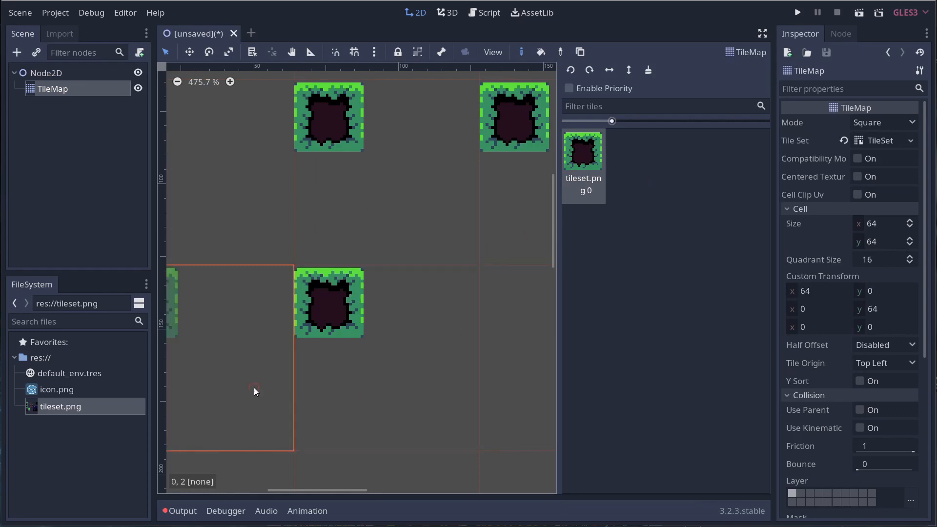
{"action": "left_click", "coordinate": [272, 230]}
{"action": "scroll", "coordinate": [339, 259], "scroll_direction": "down", "scroll_amount": 12}
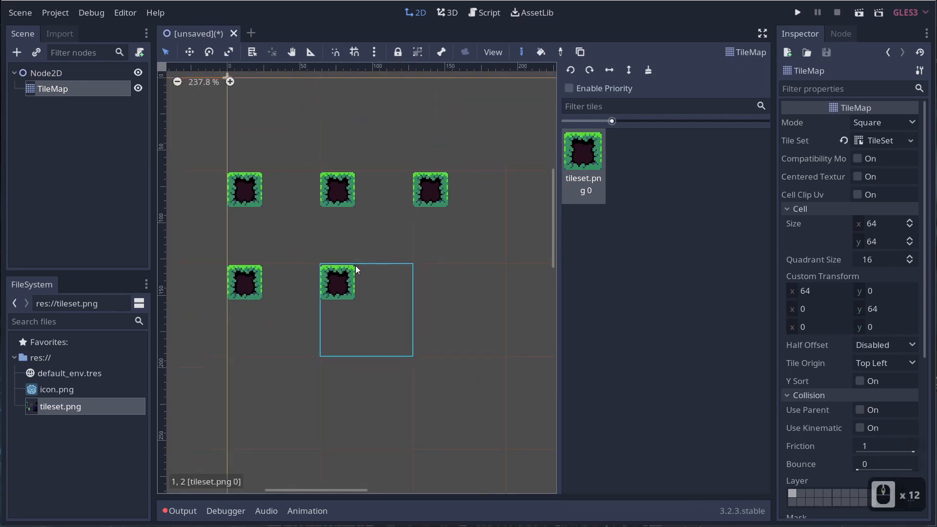
{"action": "left_click", "coordinate": [454, 297]}
{"action": "left_click", "coordinate": [445, 158]}
{"action": "left_click", "coordinate": [338, 139]}
{"action": "left_click", "coordinate": [292, 131]}
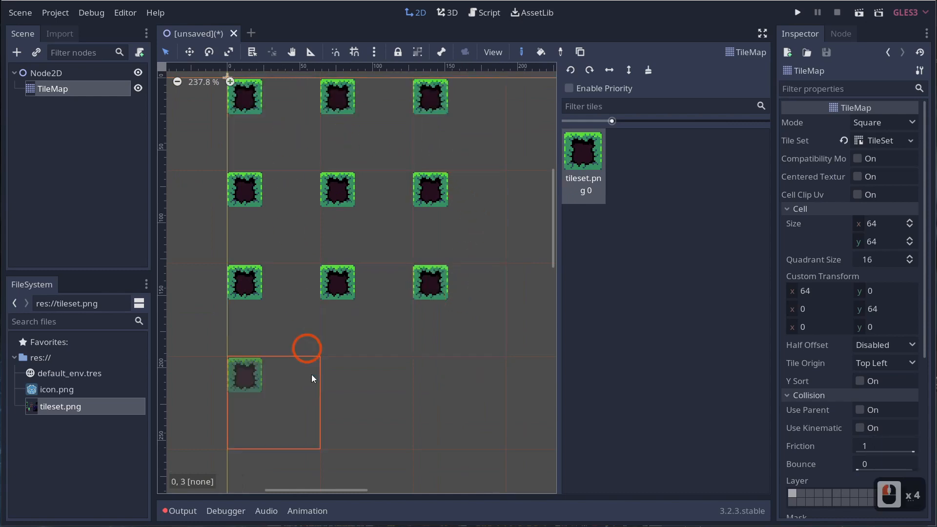
{"action": "left_click", "coordinate": [312, 373]}
{"action": "left_click", "coordinate": [383, 389]}
{"action": "left_click", "coordinate": [457, 394]}
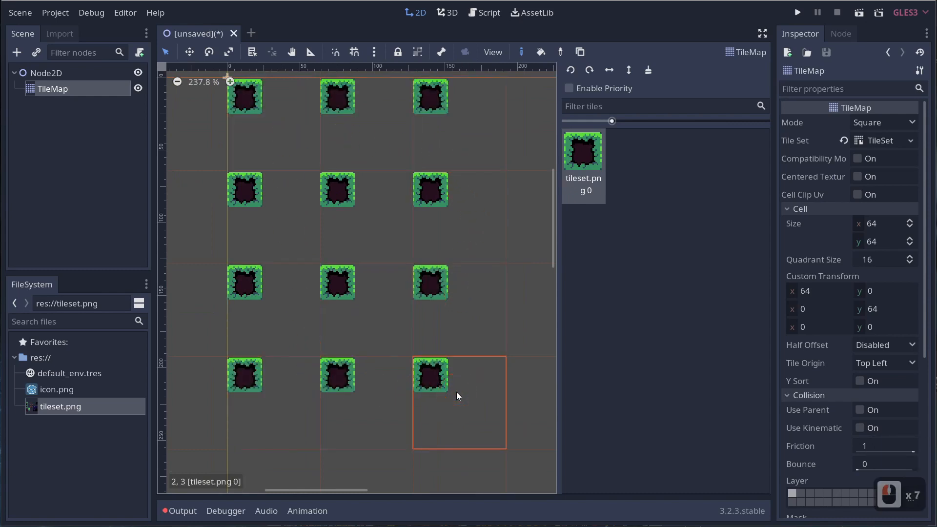
Erase all painted tiles from the TileMap
{"action": "mouse_move", "coordinate": [456, 391]}
{"action": "right_mouse_down"}
{"action": "mouse_move", "coordinate": [403, 406]}
{"action": "mouse_move", "coordinate": [263, 274]}
{"action": "right_mouse_up"}
{"action": "mouse_move", "coordinate": [276, 100]}
{"action": "right_mouse_down"}
{"action": "mouse_move", "coordinate": [449, 154]}
{"action": "mouse_move", "coordinate": [377, 282]}
{"action": "mouse_move", "coordinate": [345, 195]}
{"action": "mouse_move", "coordinate": [341, 319]}
{"action": "right_mouse_up"}
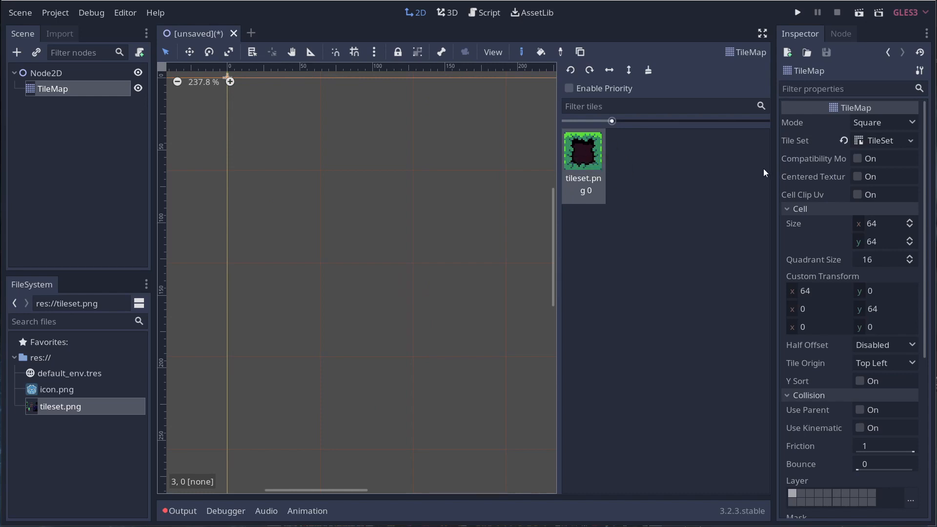
Open the TileMap's TileSet for editing with the tileset.png texture selected and enlarged around the grass-bordered block
{"action": "double_click", "coordinate": [864, 139]}
{"action": "left_click", "coordinate": [172, 349]}
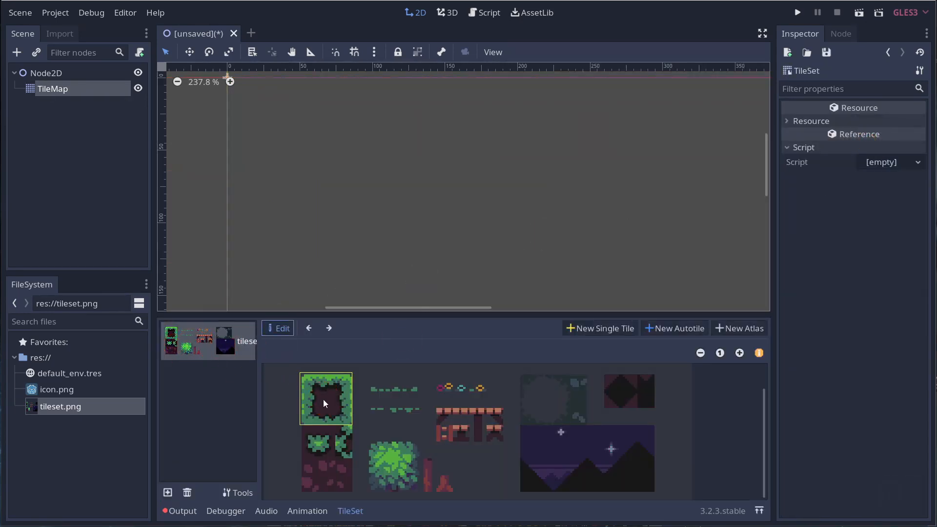
{"action": "scroll", "coordinate": [575, 402], "scroll_direction": "up", "scroll_amount": 4}
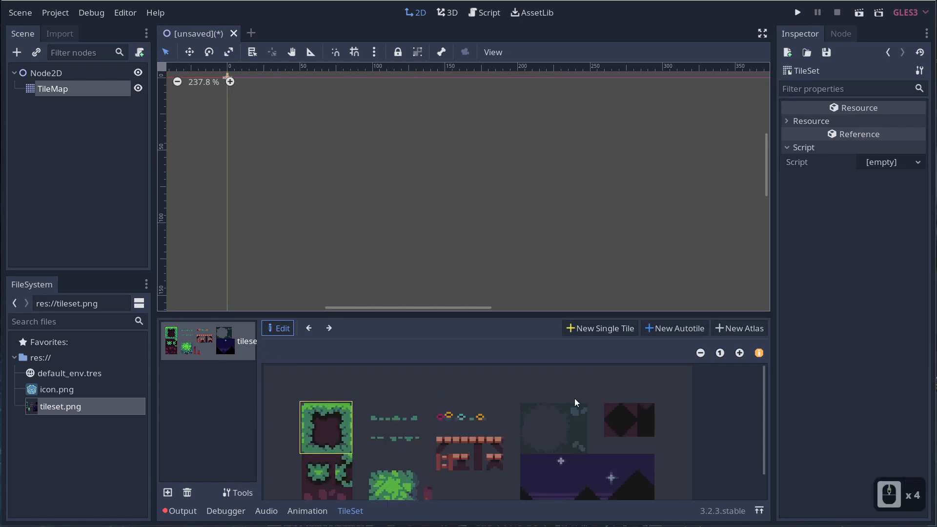
{"action": "left_click", "coordinate": [739, 353]}
{"action": "left_click", "coordinate": [739, 353]}
{"action": "left_click", "coordinate": [739, 353]}
{"action": "scroll", "coordinate": [344, 419], "scroll_direction": "down", "scroll_amount": 2}
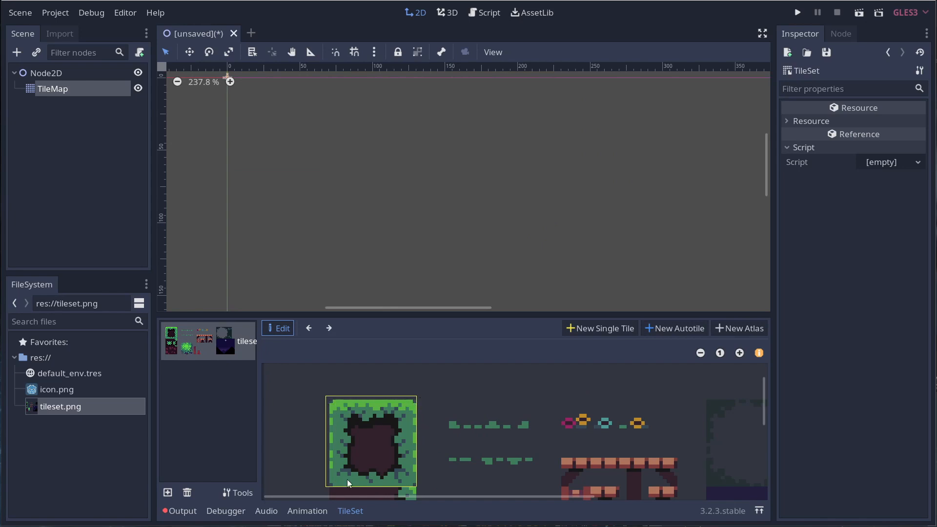
Create a second single tile in the TileSet whose region encloses the row of small coloured flowers
{"action": "left_click_drag", "start_coordinate": [545, 407], "coordinate": [653, 436]}
{"action": "left_click", "coordinate": [586, 333]}
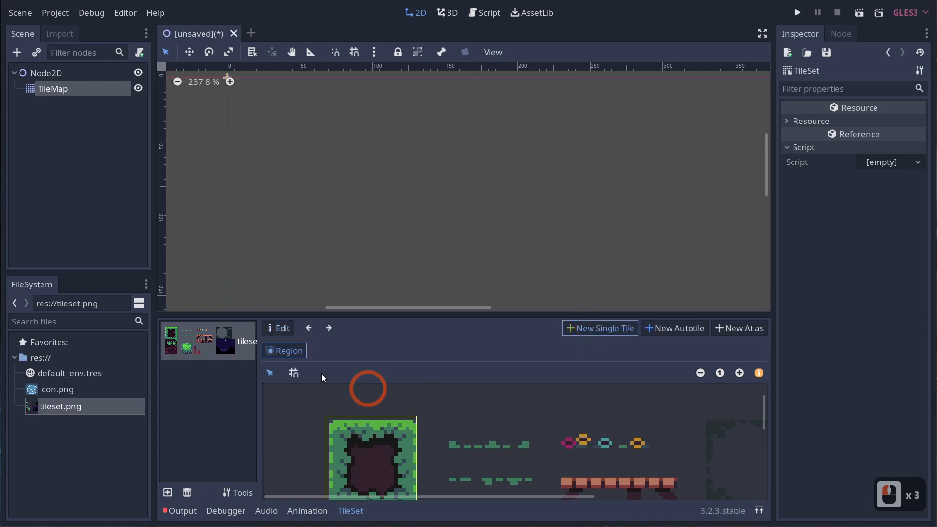
{"action": "left_click_drag", "start_coordinate": [561, 436], "coordinate": [661, 455]}
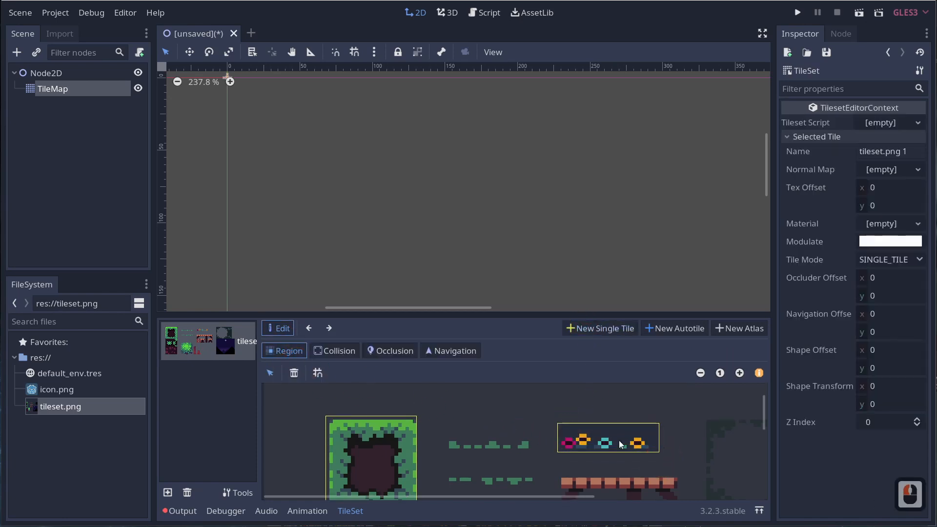
Delete both the flower-row tile and the grass-bordered block tile from the TileSet
{"action": "left_click", "coordinate": [571, 441]}
{"action": "left_click", "coordinate": [294, 378]}
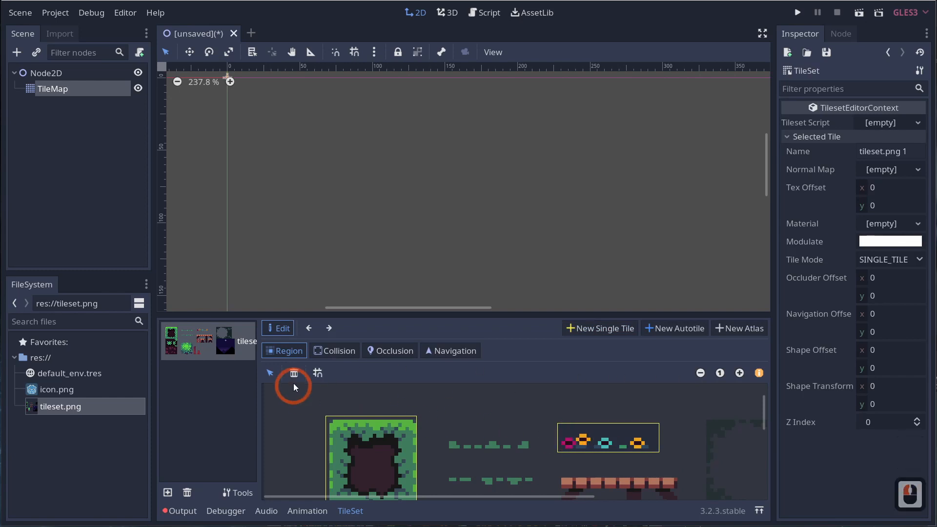
{"action": "left_click", "coordinate": [383, 442]}
{"action": "left_click", "coordinate": [320, 400]}
{"action": "left_click", "coordinate": [293, 373]}
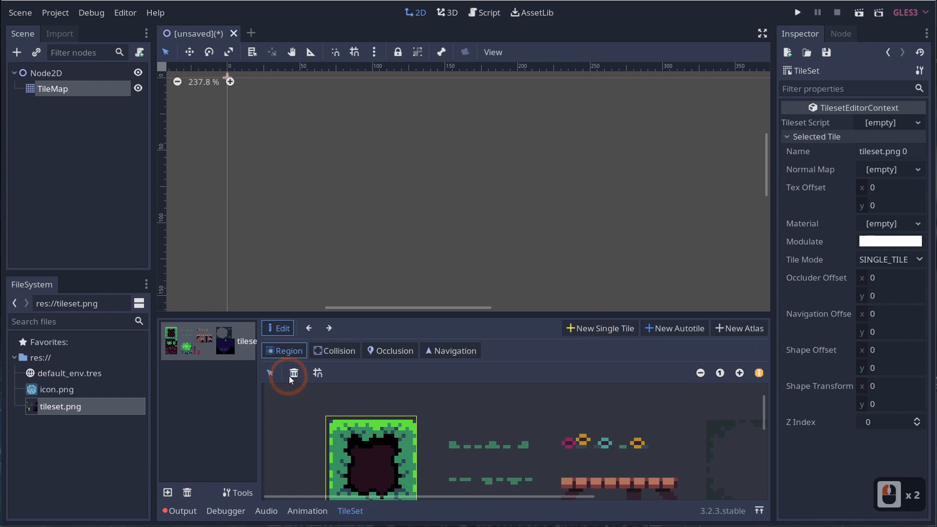
{"action": "left_click", "coordinate": [427, 470]}
{"action": "left_click", "coordinate": [327, 411]}
{"action": "left_click", "coordinate": [331, 404]}
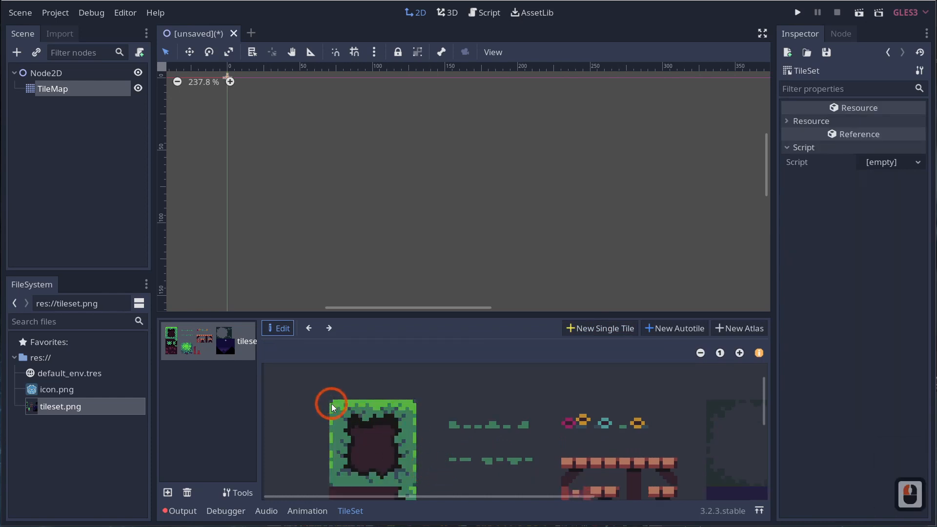
Create a new single tile with grid snapping enabled, covering the upper-left corner cell of the grass-bordered block
{"action": "left_click", "coordinate": [579, 336]}
{"action": "left_click", "coordinate": [561, 336]}
{"action": "left_click", "coordinate": [294, 373]}
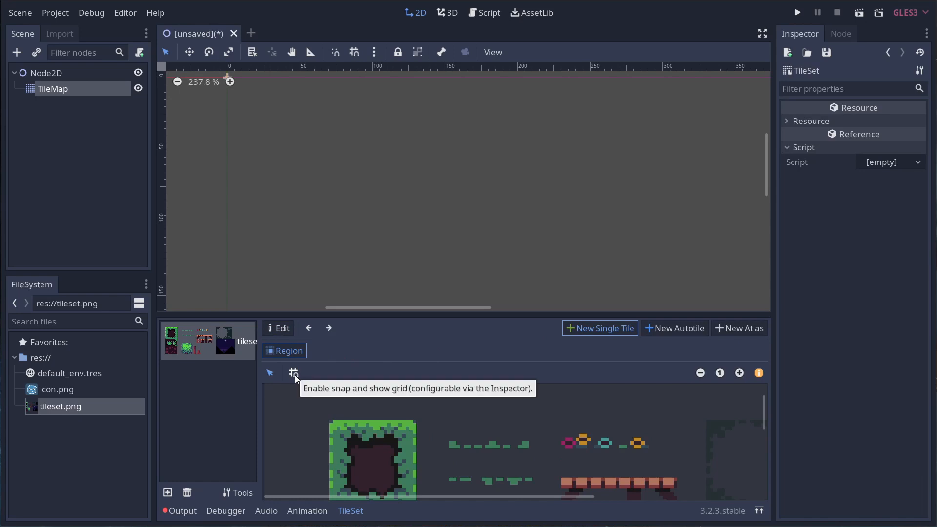
{"action": "left_click", "coordinate": [294, 374]}
{"action": "left_click", "coordinate": [412, 339]}
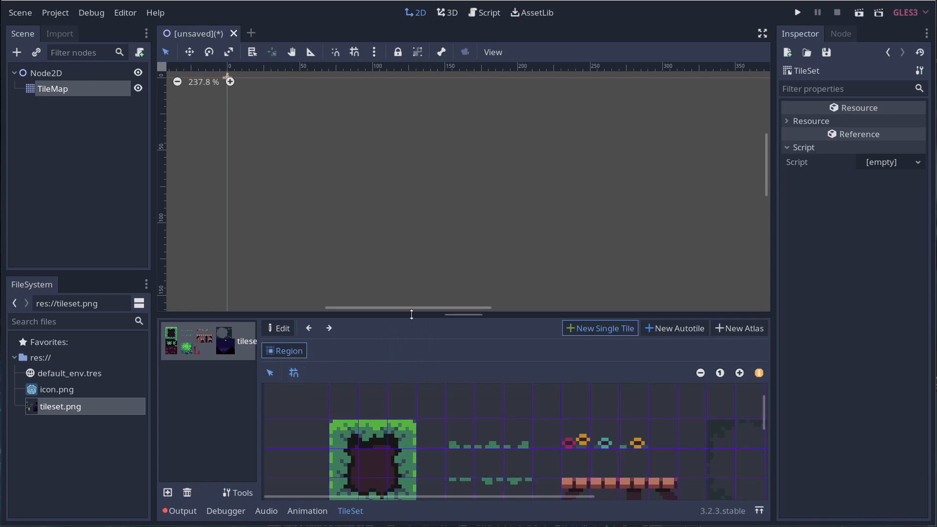
{"action": "left_click_drag", "start_coordinate": [412, 314], "coordinate": [435, 195]}
{"action": "left_click", "coordinate": [343, 360]}
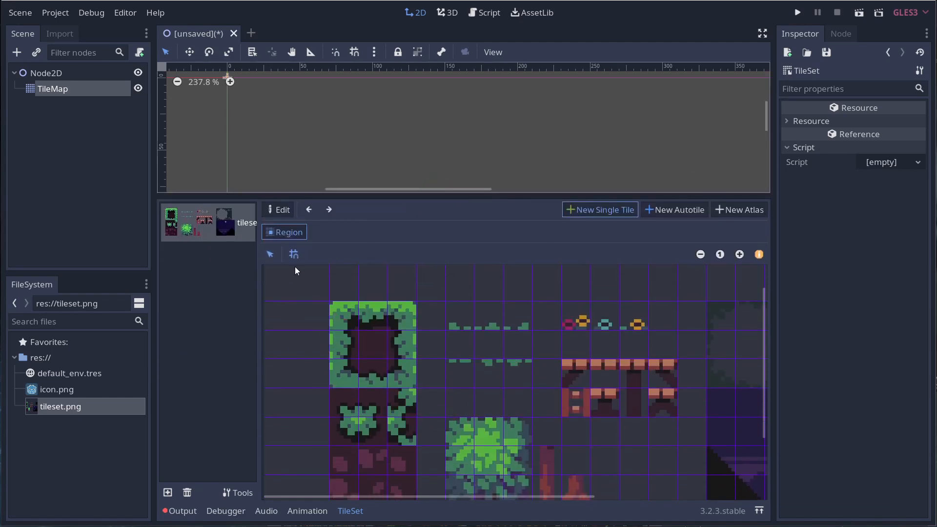
{"action": "left_click_drag", "start_coordinate": [332, 312], "coordinate": [347, 322]}
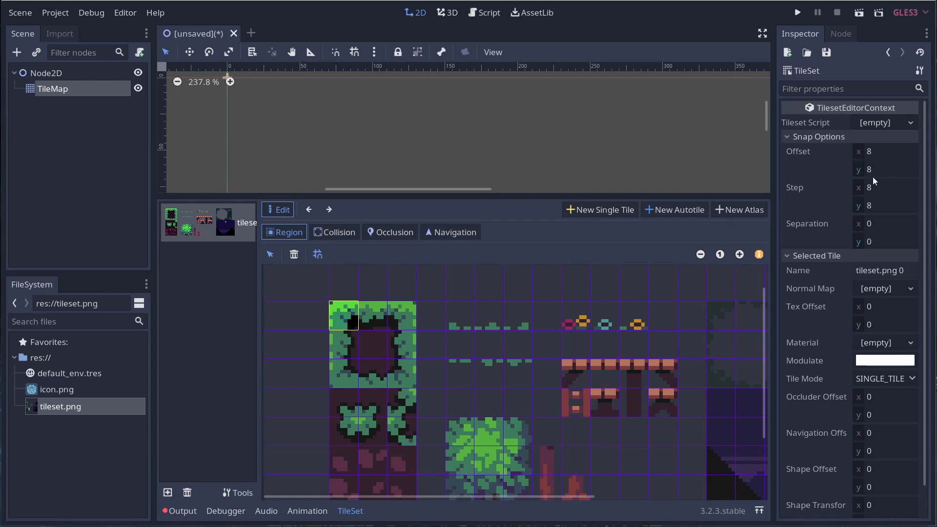
Set the TileSet's snap offset to 0 in both x and y
{"action": "left_click", "coordinate": [873, 189]}
{"action": "left_click", "coordinate": [874, 205]}
{"action": "left_click", "coordinate": [878, 155]}
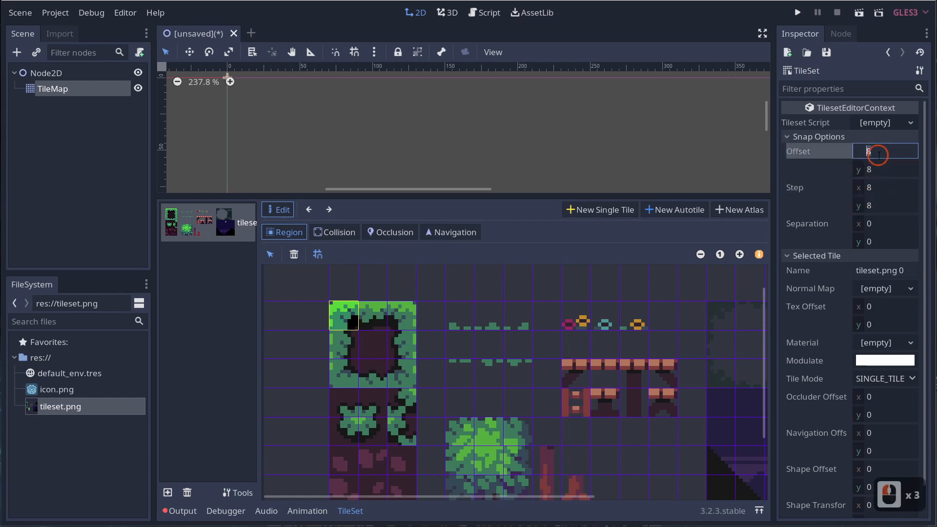
{"action": "type", "text": "0"}
{"action": "key", "text": "Tab"}
{"action": "type", "text": "0"}
{"action": "key", "text": "Tab"}
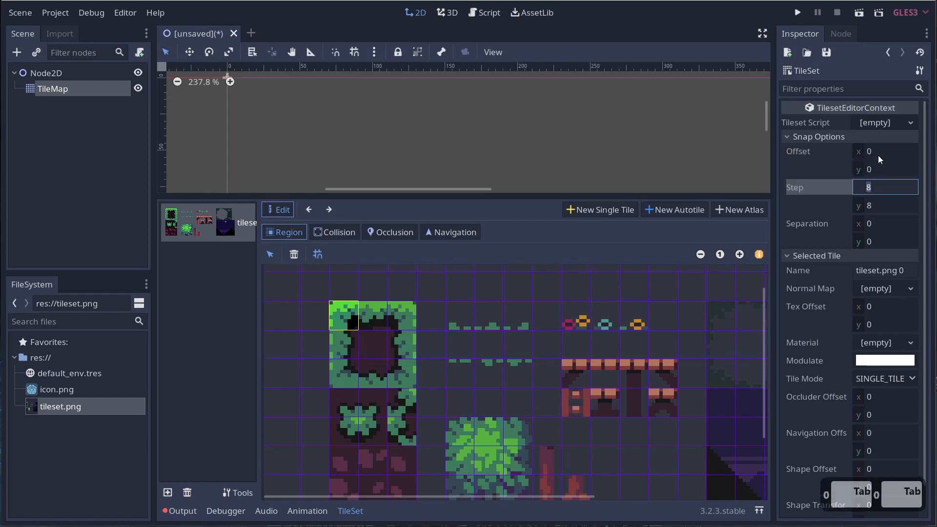
Set the TileSet's snap step to 64 in both x and y
{"action": "type", "text": "64"}
{"action": "key", "text": "Tab"}
{"action": "type", "text": "64"}
{"action": "key", "text": "Return"}
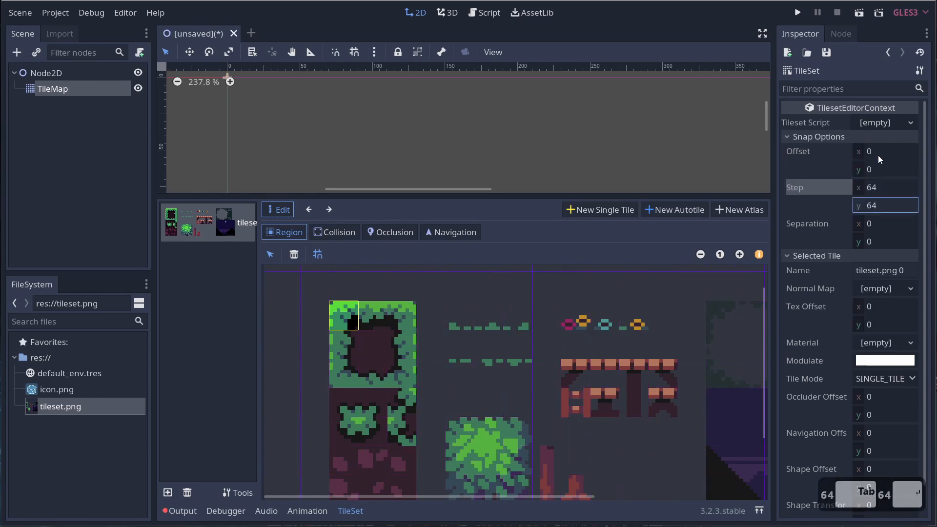
Try the tile's region on several of the 64-pixel grid cells across the texture
{"action": "scroll", "coordinate": [561, 368], "scroll_direction": "down", "scroll_amount": 2}
{"action": "scroll", "coordinate": [558, 369], "scroll_direction": "down", "scroll_amount": 3, "text": "ctrl"}
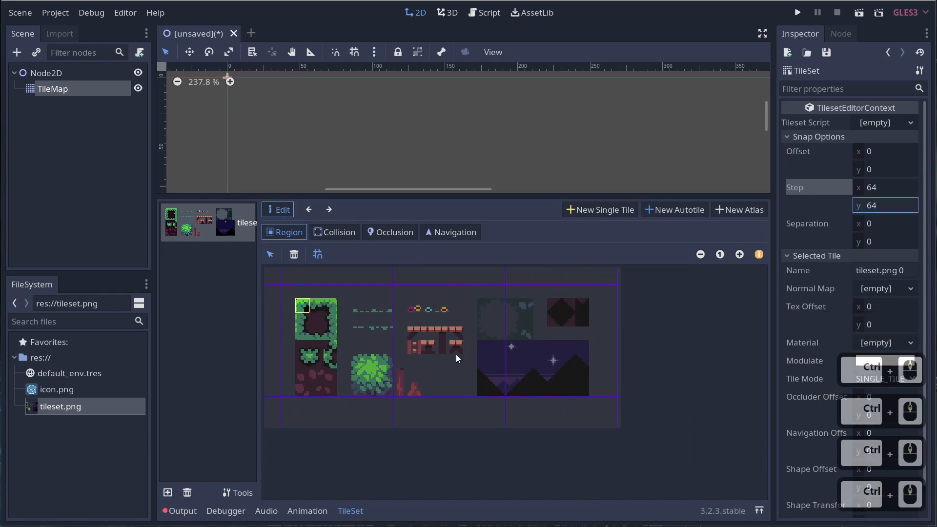
{"action": "left_click", "coordinate": [339, 332]}
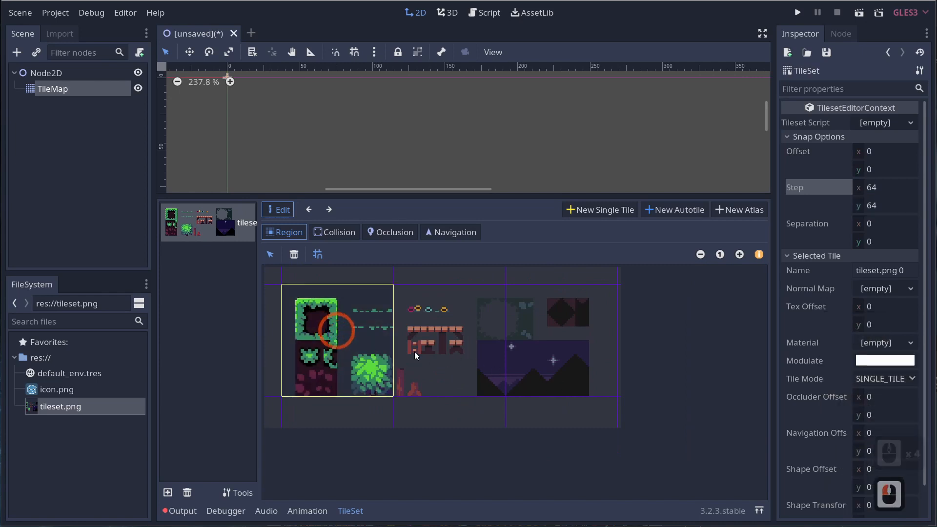
{"action": "left_click", "coordinate": [535, 351]}
{"action": "left_click", "coordinate": [545, 406]}
{"action": "left_click", "coordinate": [412, 404]}
{"action": "left_click", "coordinate": [360, 398]}
{"action": "left_click", "coordinate": [335, 340]}
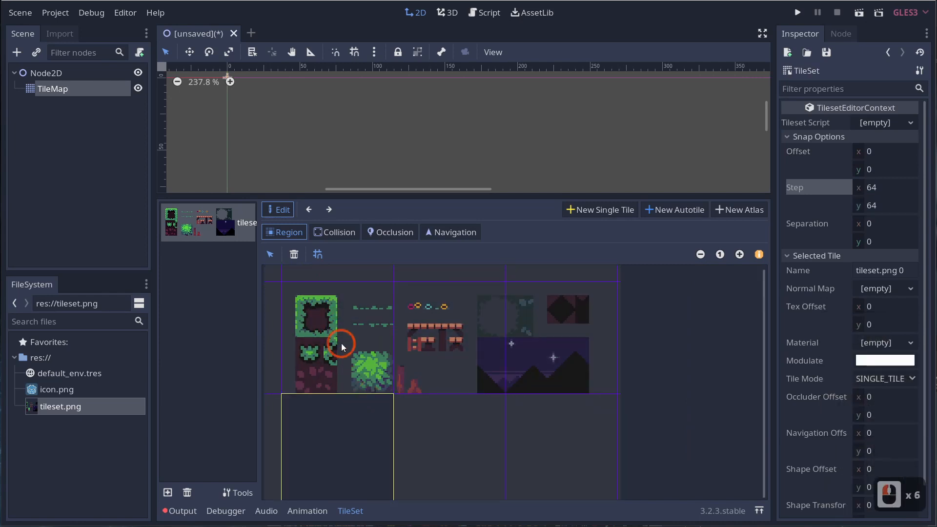
{"action": "left_click", "coordinate": [438, 347]}
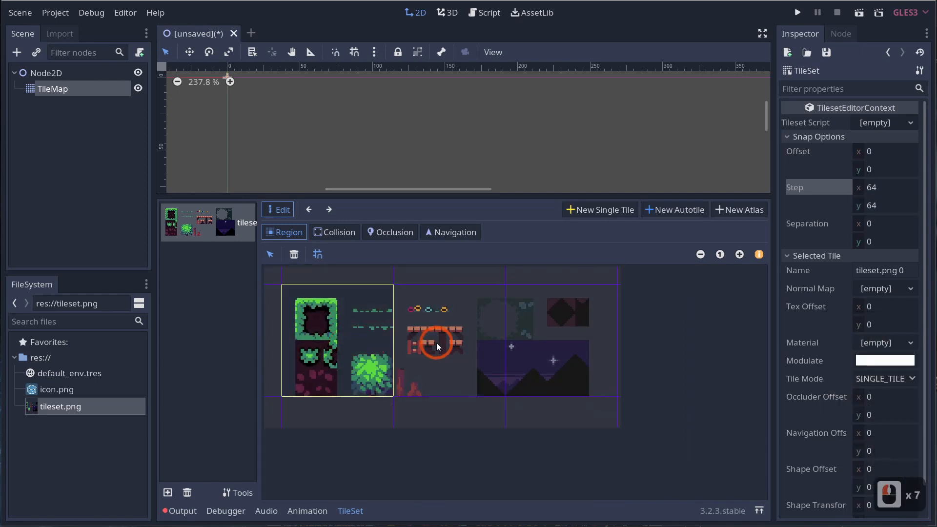
Set the TileSet's snap step to 8 in both x and y
{"action": "left_click", "coordinate": [881, 188]}
{"action": "type", "text": "8"}
{"action": "key", "text": "Tab"}
{"action": "type", "text": "8"}
{"action": "key", "text": "Return"}
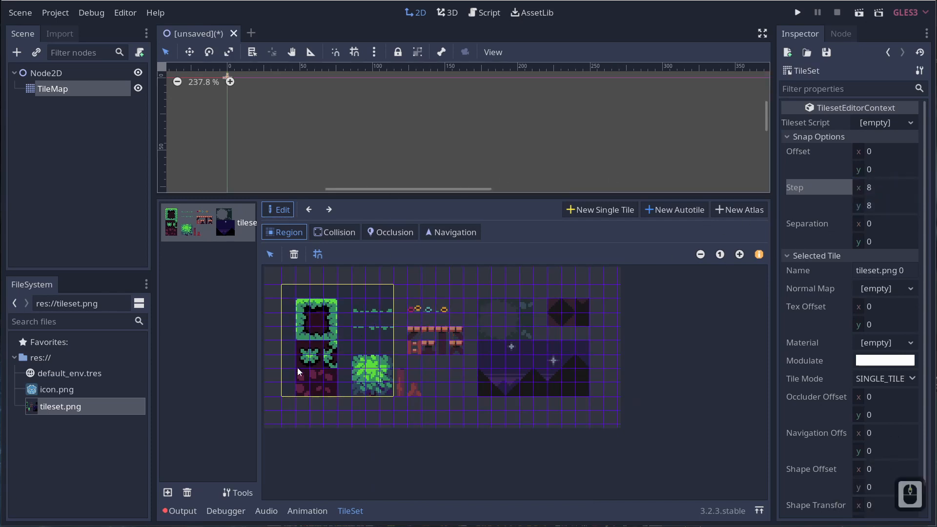
Move the tile's region to the 8-pixel cell at the grass-bordered block's upper-left corner
{"action": "left_click", "coordinate": [572, 311]}
{"action": "left_click", "coordinate": [354, 312]}
{"action": "left_click", "coordinate": [302, 306]}
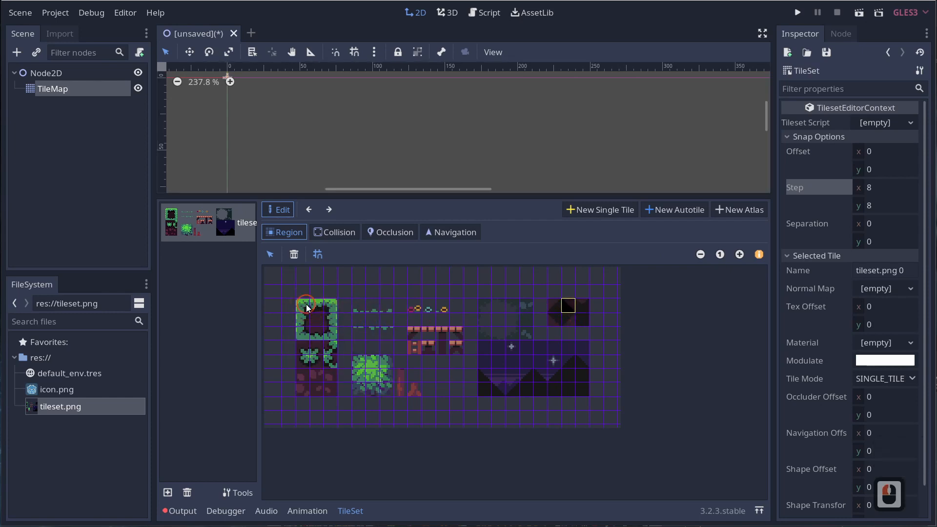
{"action": "scroll", "coordinate": [378, 349], "scroll_direction": "up", "scroll_amount": 5, "text": "ctrl"}
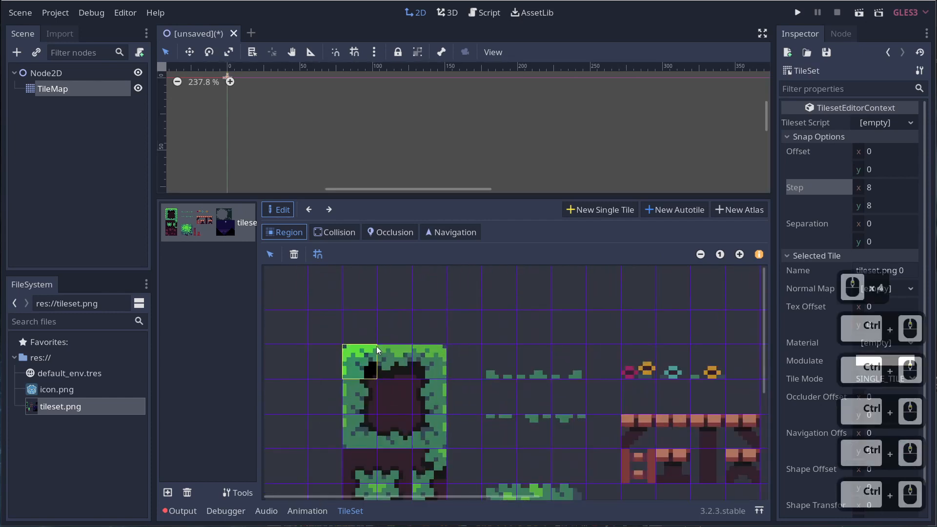
Try the tile's region on other cells around the grass-bordered block, ending on its upper-left corner cell
{"action": "left_click", "coordinate": [361, 393]}
{"action": "left_click", "coordinate": [366, 427]}
{"action": "left_click", "coordinate": [395, 429]}
{"action": "left_click", "coordinate": [428, 436]}
{"action": "left_click", "coordinate": [428, 400]}
{"action": "left_click", "coordinate": [425, 370]}
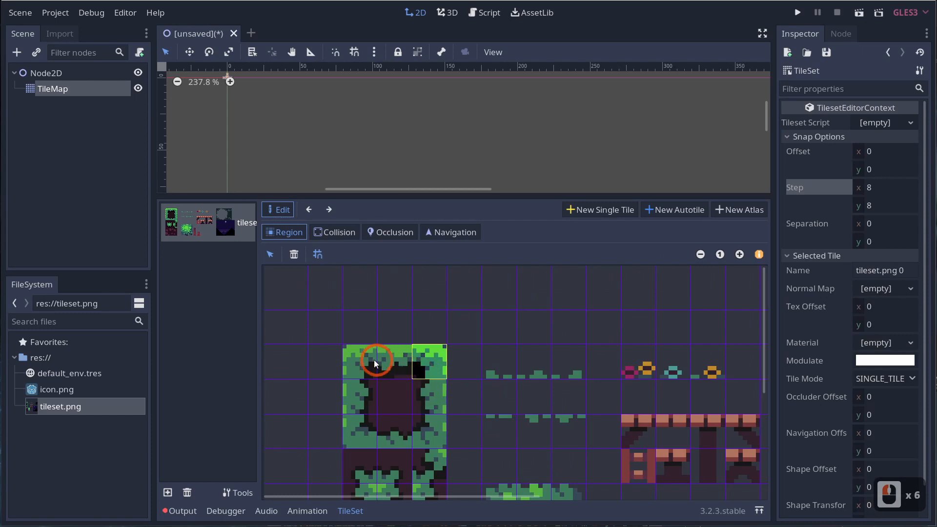
{"action": "left_click_drag", "start_coordinate": [375, 365], "coordinate": [419, 423]}
{"action": "left_click", "coordinate": [373, 374]}
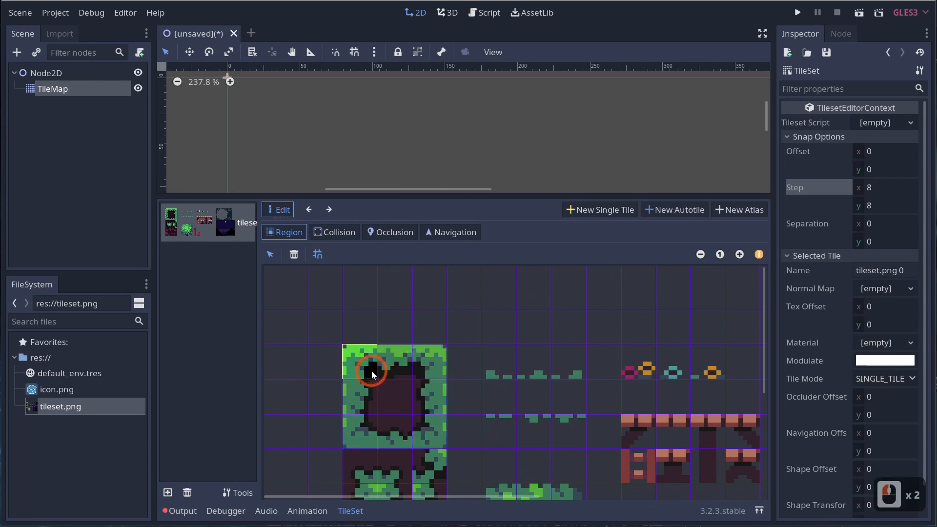
{"action": "left_click", "coordinate": [338, 279]}
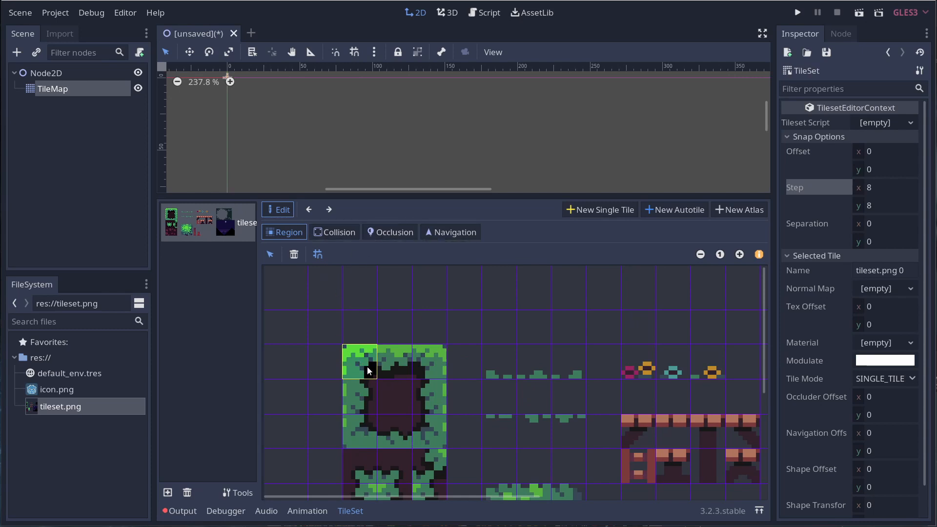
{"action": "left_click", "coordinate": [334, 233]}
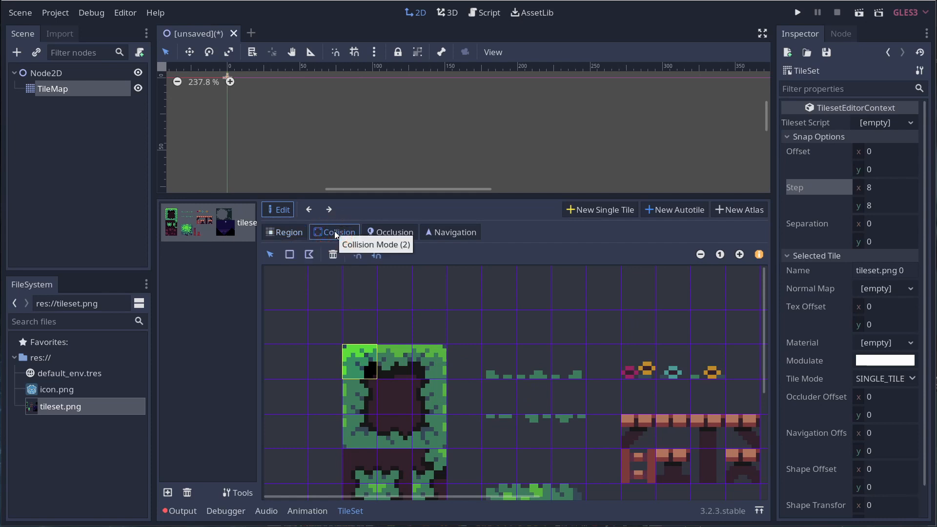
{"action": "left_click", "coordinate": [388, 232]}
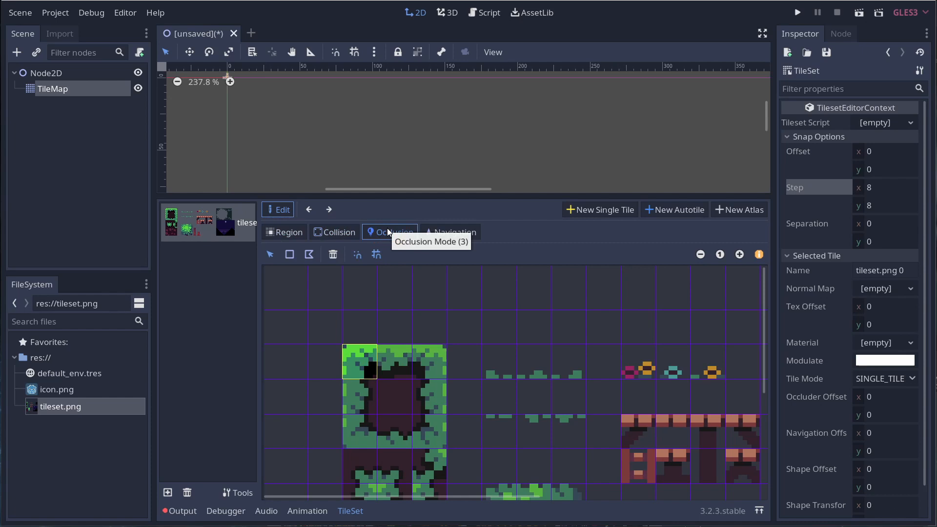
{"action": "left_click", "coordinate": [434, 231]}
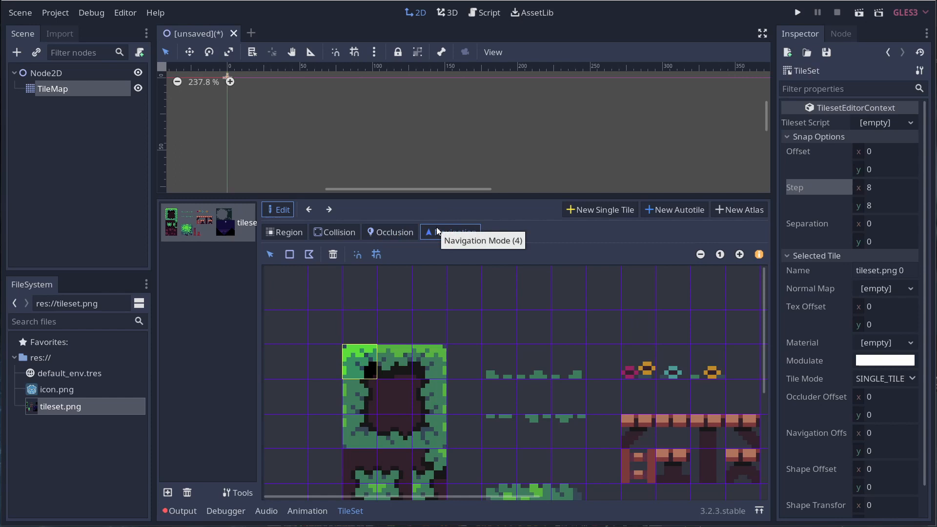
Add a rectangular collision shape covering the whole corner tile
{"action": "left_click", "coordinate": [322, 232]}
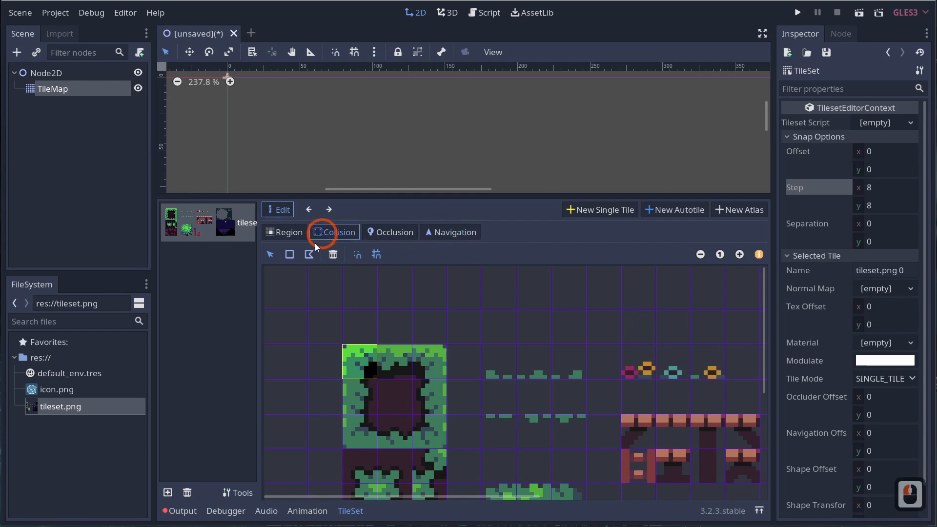
{"action": "left_click", "coordinate": [290, 255]}
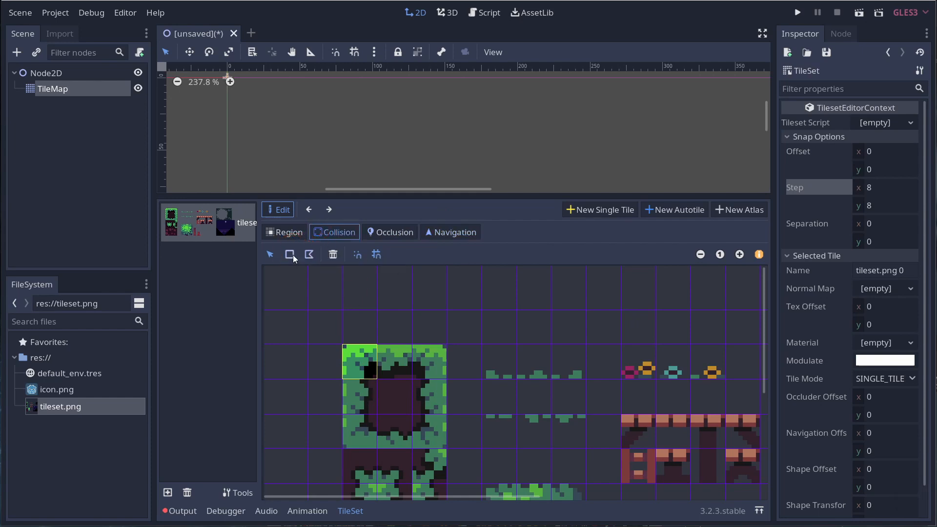
{"action": "mouse_move", "coordinate": [345, 355]}
{"action": "left_mouse_down"}
{"action": "mouse_move", "coordinate": [377, 378]}
{"action": "mouse_move", "coordinate": [380, 346]}
{"action": "left_mouse_up"}
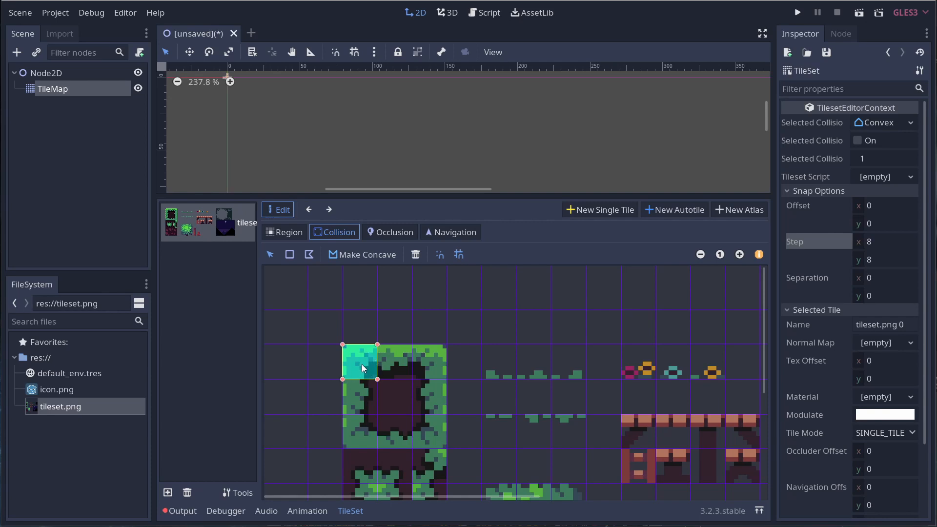
Add a rectangular occlusion shape covering the whole corner tile
{"action": "left_click", "coordinate": [391, 232]}
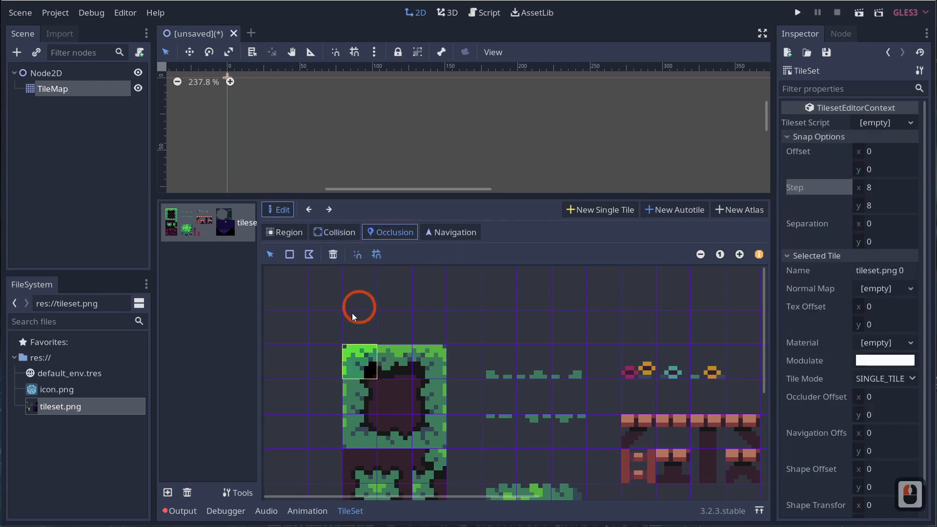
{"action": "left_click", "coordinate": [290, 254]}
{"action": "left_click_drag", "start_coordinate": [343, 346], "coordinate": [380, 378]}
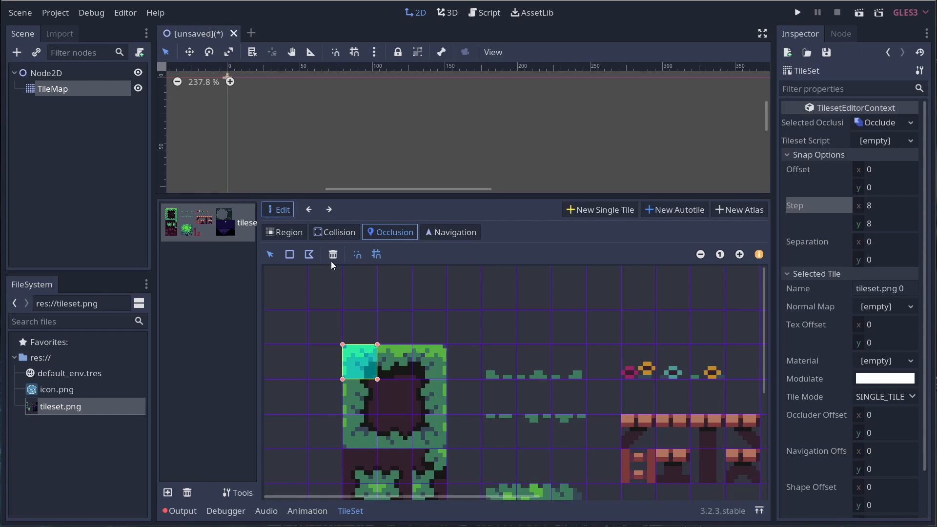
Move the tile's region to the middle cell of the grass-bordered block's upper edge
{"action": "left_click", "coordinate": [289, 233]}
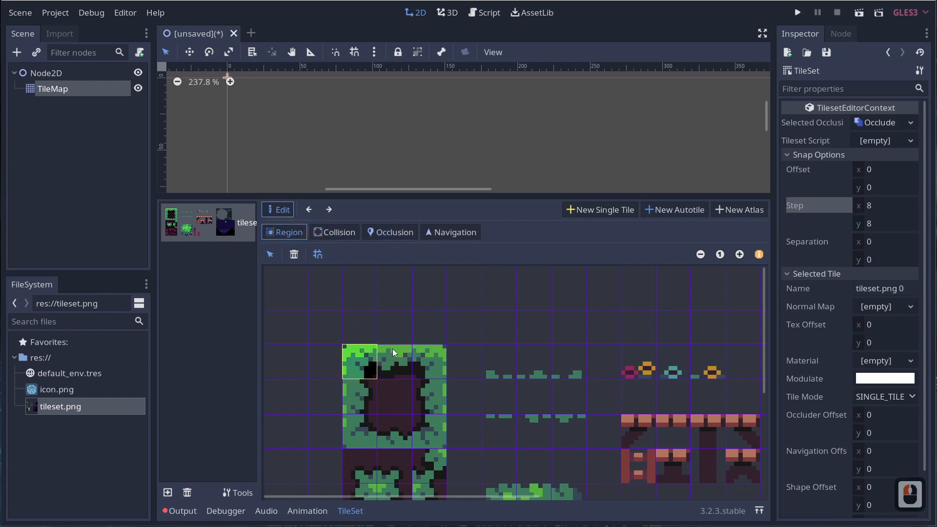
{"action": "left_click", "coordinate": [389, 368]}
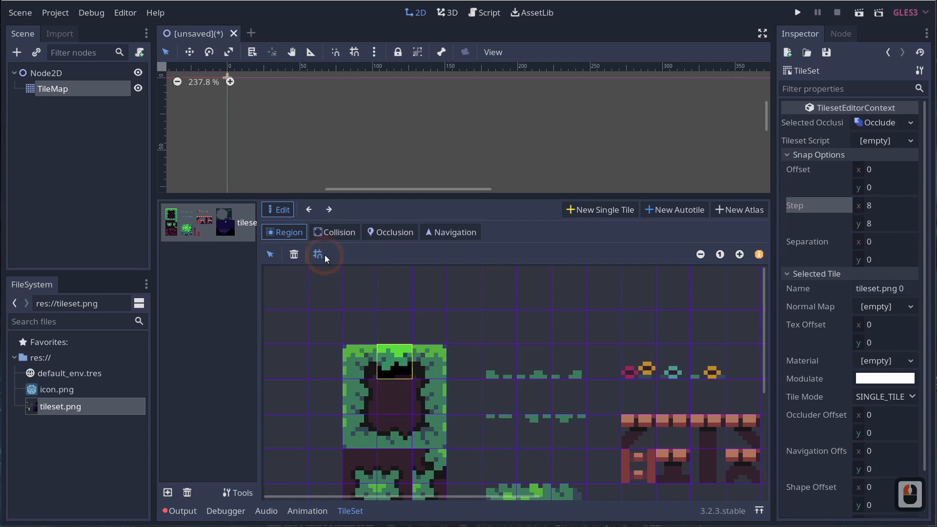
Move the tile's region to the block's upper-right corner cell and cover the cell with a rectangular collision shape
{"action": "left_click", "coordinate": [337, 233]}
{"action": "left_click", "coordinate": [290, 252]}
{"action": "mouse_move", "coordinate": [377, 345]}
{"action": "left_mouse_down"}
{"action": "mouse_move", "coordinate": [412, 378]}
{"action": "mouse_move", "coordinate": [446, 371]}
{"action": "left_mouse_up"}
{"action": "left_click", "coordinate": [297, 233]}
{"action": "left_click", "coordinate": [335, 233]}
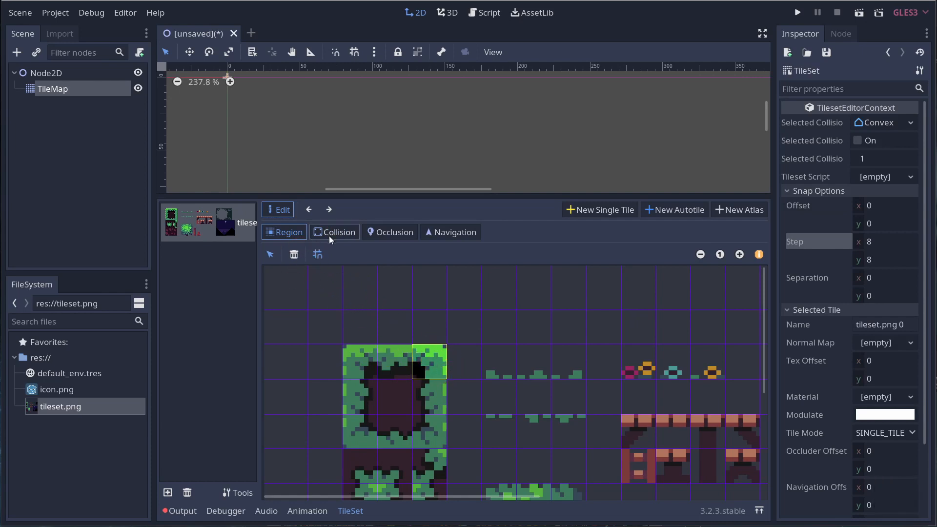
{"action": "left_click", "coordinate": [324, 282]}
{"action": "left_click", "coordinate": [290, 254]}
{"action": "left_click_drag", "start_coordinate": [430, 354], "coordinate": [441, 375]}
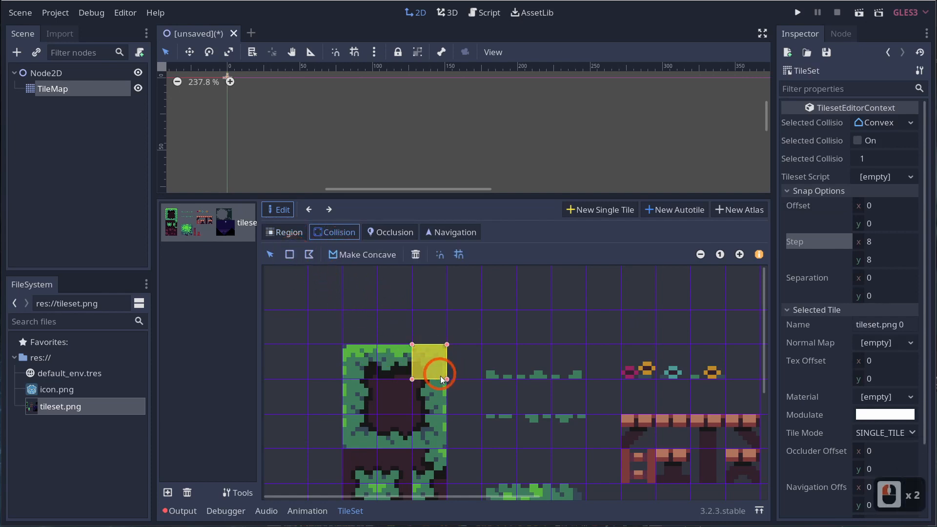
{"action": "left_click", "coordinate": [390, 388]}
Move the tile's region back to the upper-left corner cell of the grass-bordered block
{"action": "left_click", "coordinate": [284, 233]}
{"action": "left_click", "coordinate": [318, 255]}
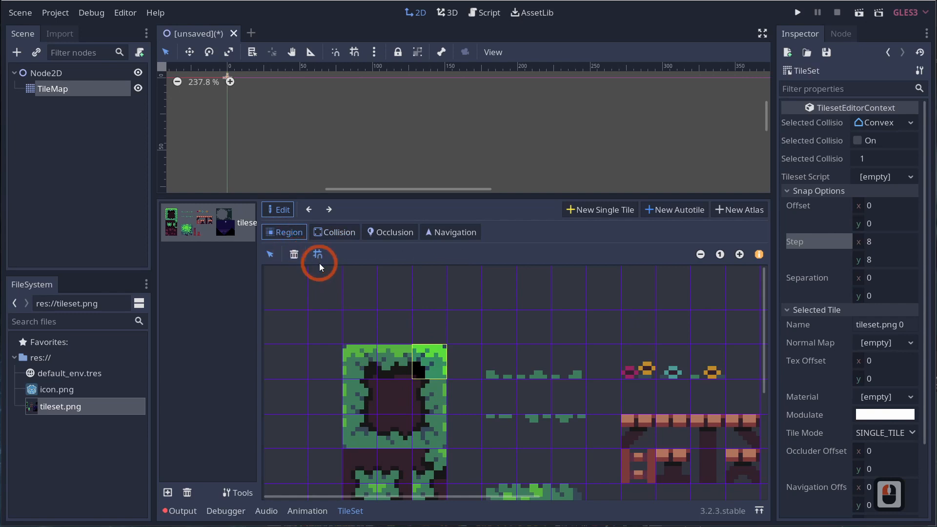
{"action": "left_click", "coordinate": [359, 352]}
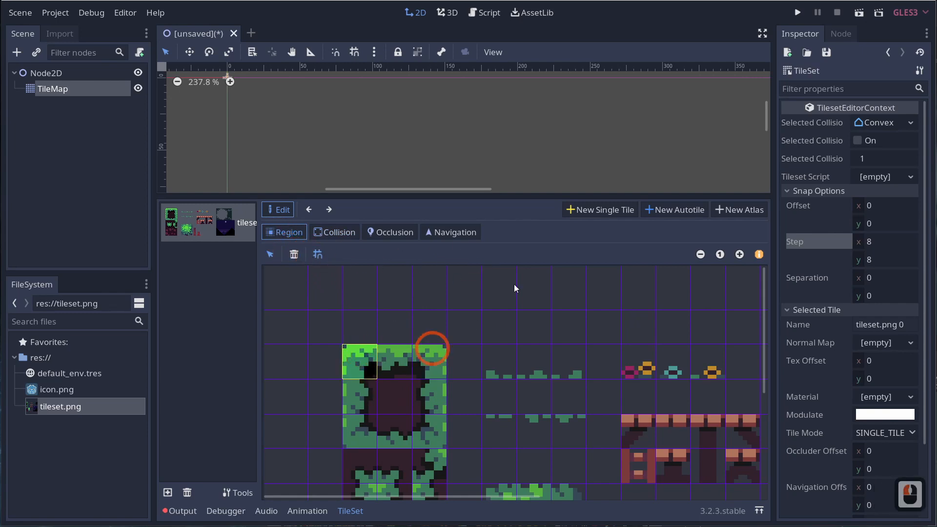
Create a new single tile from the middle cell of the block's upper edge and add a rectangular collision shape covering it
{"action": "left_click", "coordinate": [599, 209]}
{"action": "left_click_drag", "start_coordinate": [390, 352], "coordinate": [408, 371]}
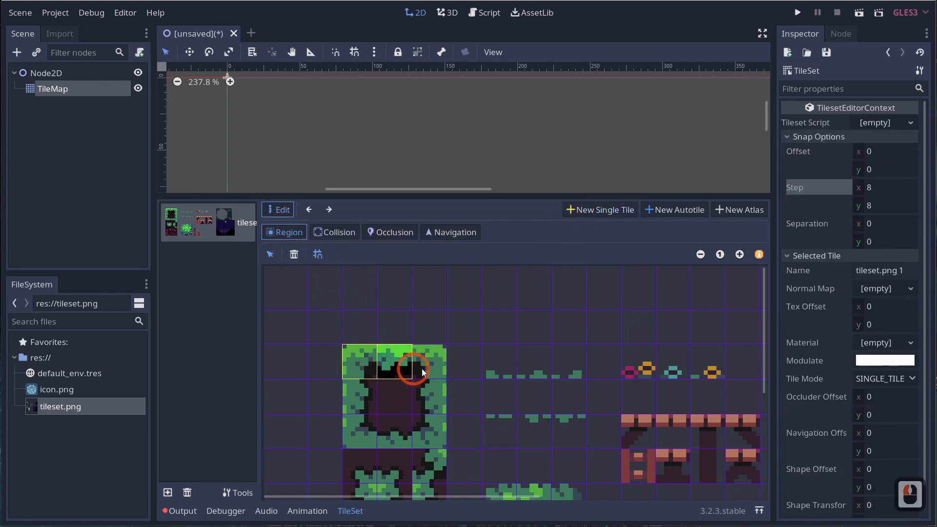
{"action": "left_click", "coordinate": [334, 232]}
{"action": "left_click", "coordinate": [358, 318]}
{"action": "left_click", "coordinate": [290, 254]}
{"action": "left_click", "coordinate": [393, 359]}
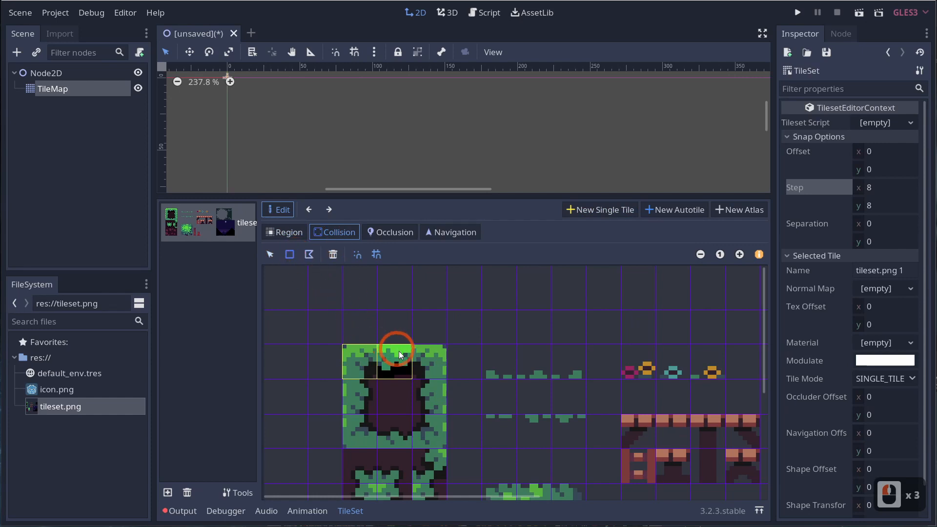
Create a grid-snapped single tile from the block's upper-right corner cell and add a rectangular collision shape covering it
{"action": "left_click", "coordinate": [600, 209]}
{"action": "left_click", "coordinate": [308, 272]}
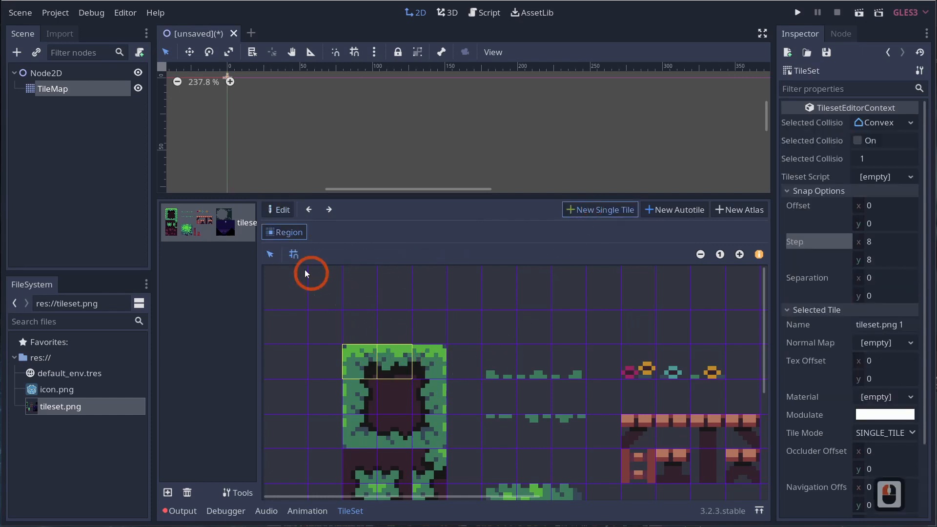
{"action": "left_click", "coordinate": [436, 360]}
{"action": "left_click", "coordinate": [293, 254]}
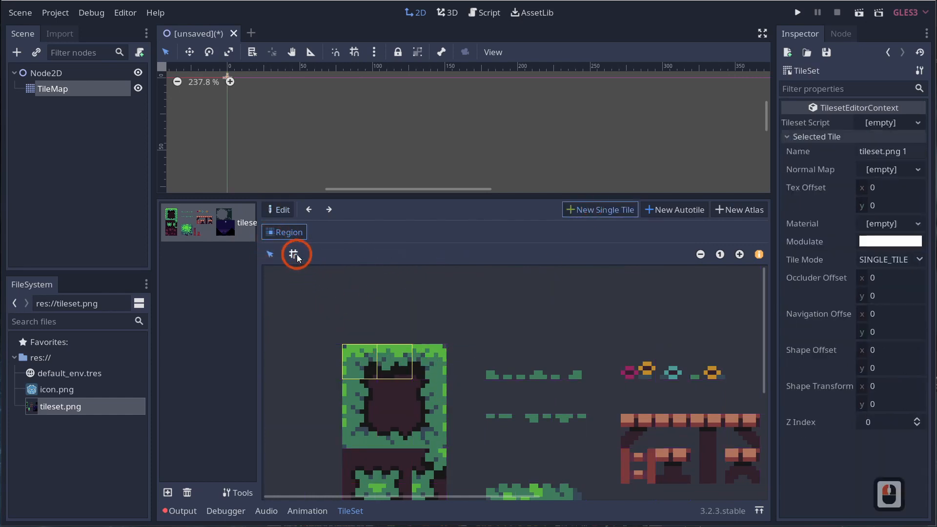
{"action": "left_click_drag", "start_coordinate": [397, 332], "coordinate": [434, 369]}
{"action": "left_click", "coordinate": [317, 233]}
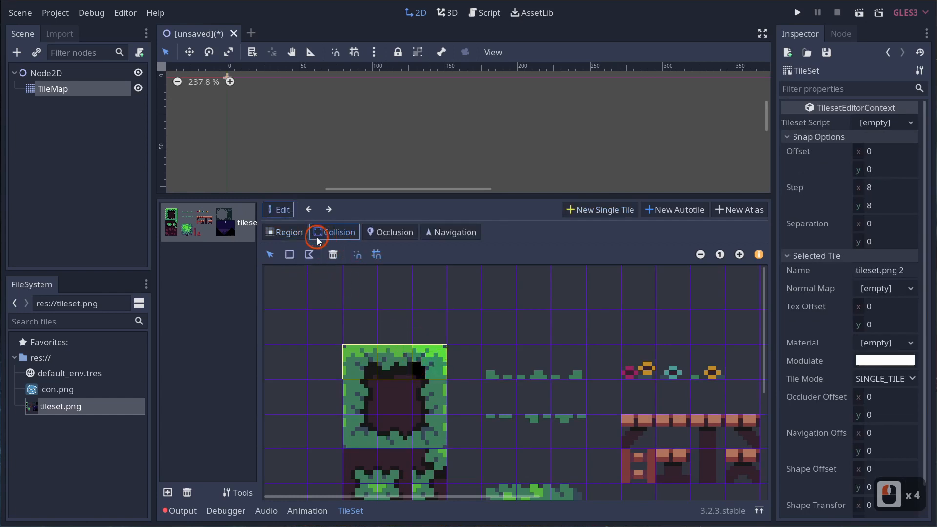
{"action": "left_click", "coordinate": [429, 352]}
{"action": "left_click", "coordinate": [434, 369]}
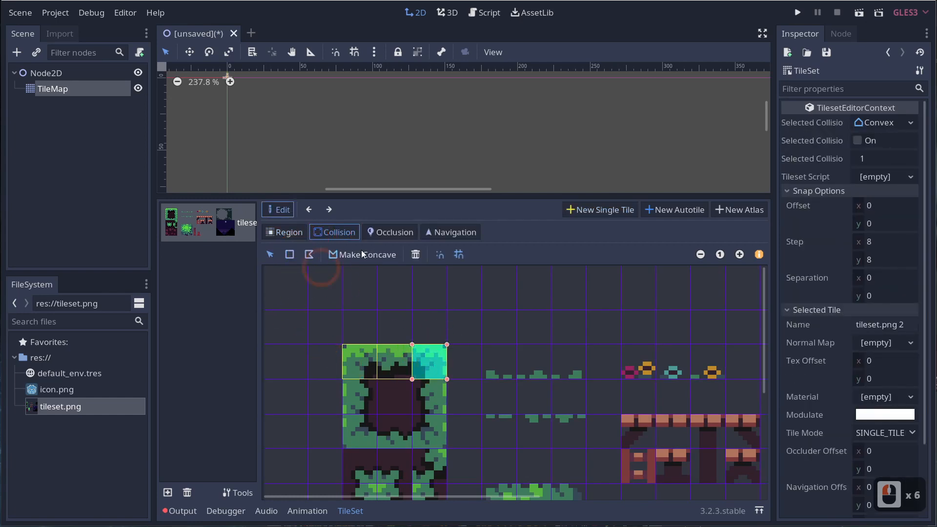
Create single tiles with full-cell collision shapes from the six remaining cells of the grass-bordered block
{"action": "left_click", "coordinate": [600, 209]}
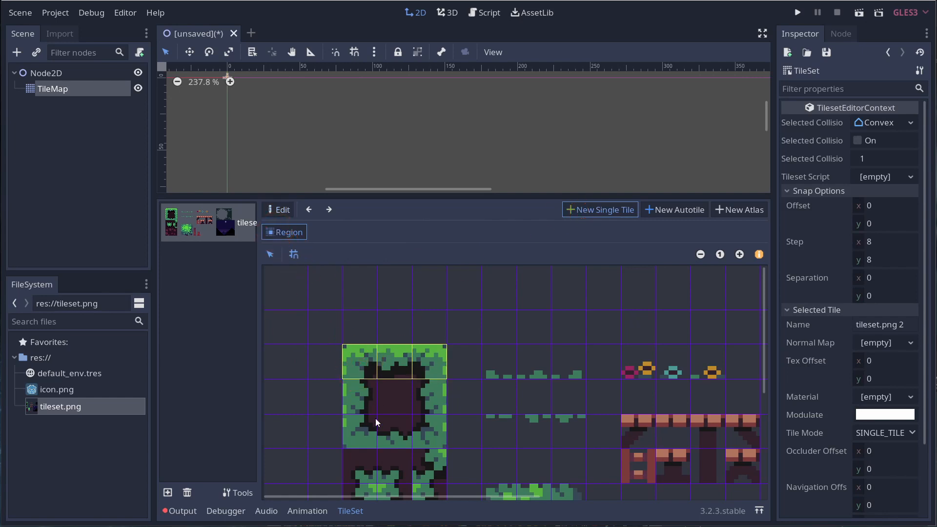
{"action": "left_click", "coordinate": [379, 359]}
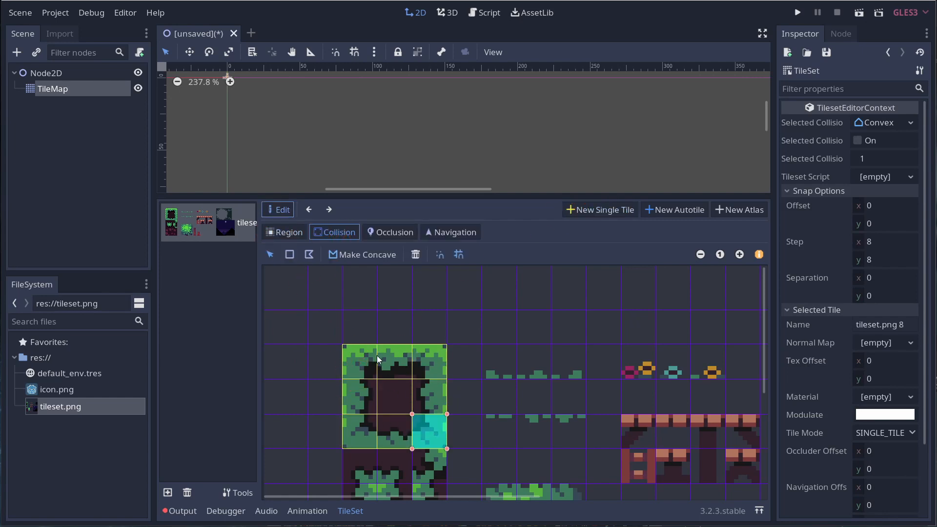
{"action": "left_click", "coordinate": [279, 232]}
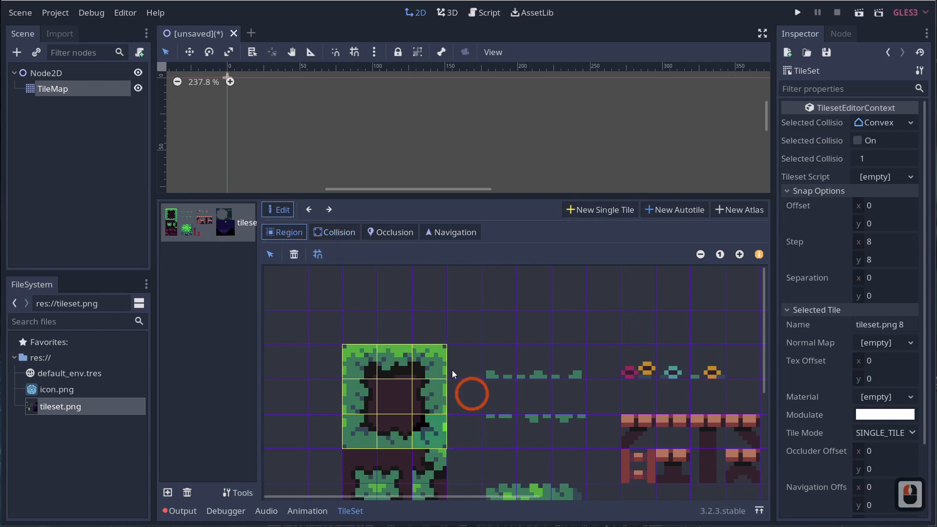
Select the TileMap node, narrow its tile palette, and paint tileset.png 0 across row 1 and at cell 3, 2
{"action": "left_click", "coordinate": [84, 92]}
{"action": "left_click", "coordinate": [583, 168]}
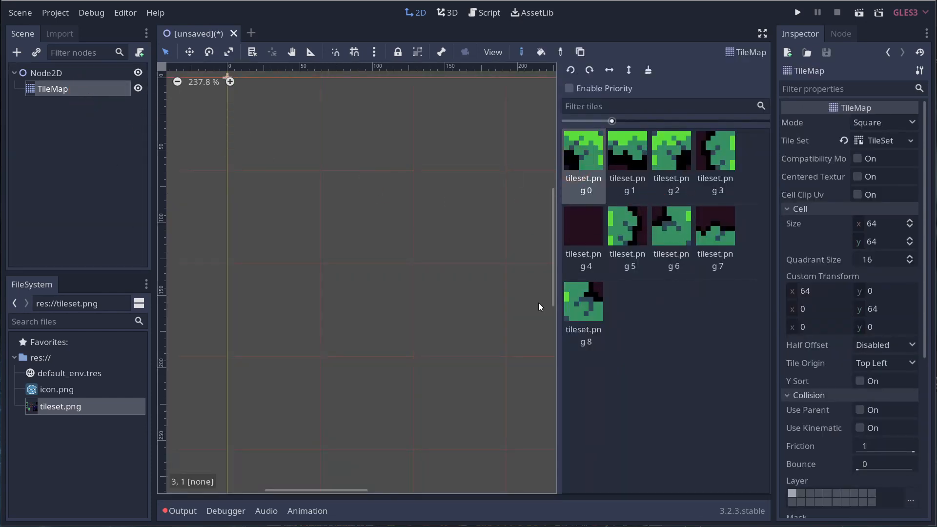
{"action": "left_click_drag", "start_coordinate": [559, 278], "coordinate": [673, 278]}
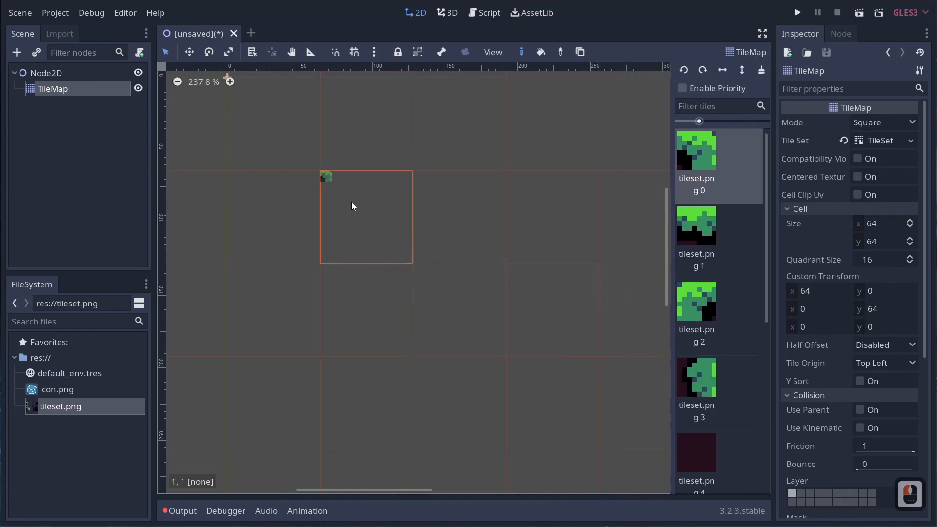
{"action": "left_click", "coordinate": [439, 207]}
{"action": "left_click", "coordinate": [510, 203]}
{"action": "left_click", "coordinate": [544, 324]}
Paint tileset.png 1 into cells 1 to 3 of row 1 and cells 1 and 2 of row 2
{"action": "left_click", "coordinate": [696, 229]}
{"action": "left_click", "coordinate": [347, 302]}
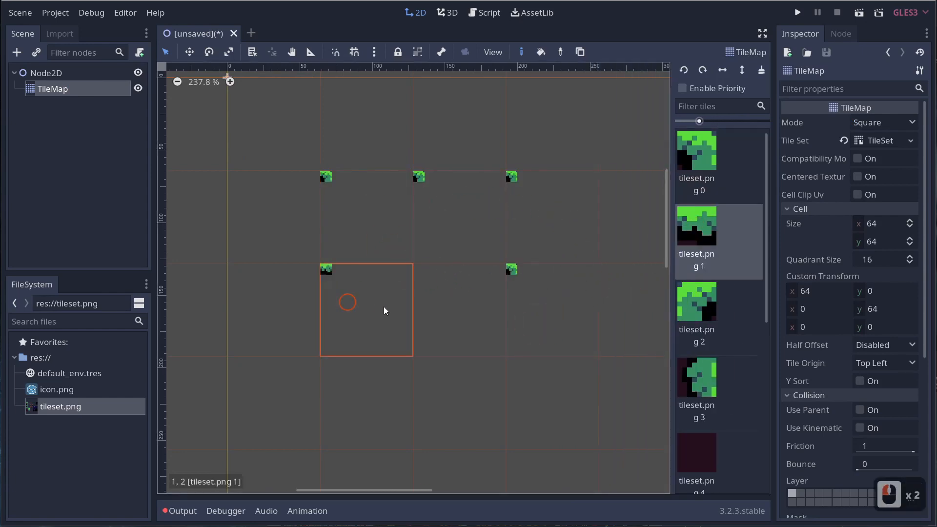
{"action": "left_click", "coordinate": [432, 313]}
{"action": "left_click", "coordinate": [488, 210]}
{"action": "left_click", "coordinate": [548, 222]}
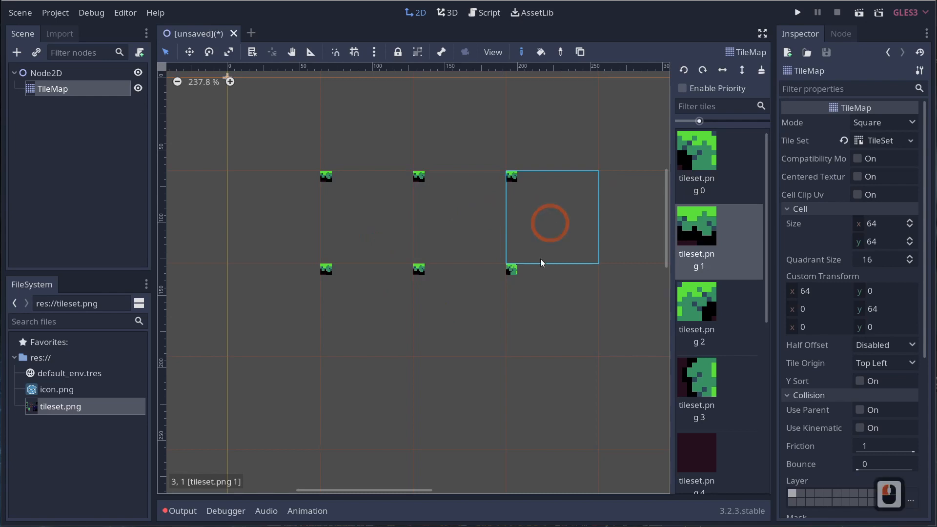
Place tileset.png 0 at cell 4, 1 to end the upper row of grass tiles
{"action": "left_click", "coordinate": [697, 151]}
{"action": "left_click", "coordinate": [532, 203]}
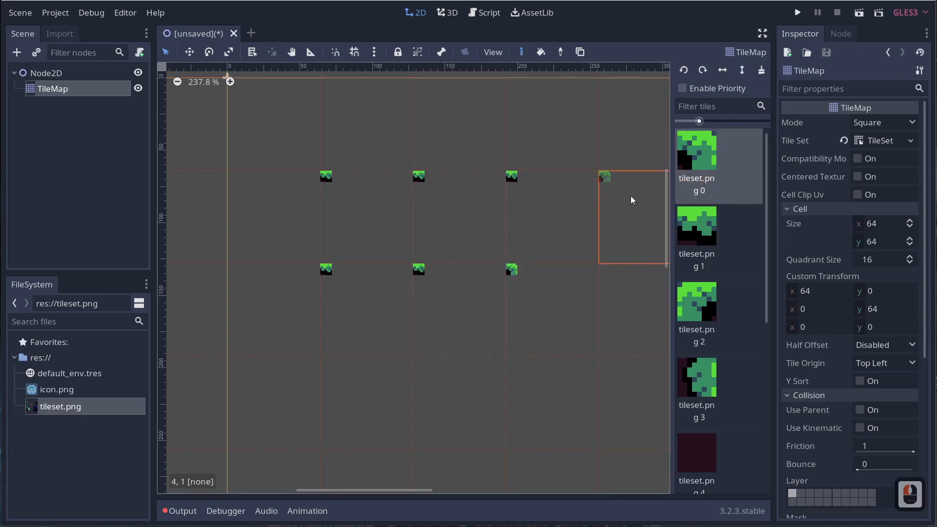
{"action": "left_click", "coordinate": [630, 200]}
{"action": "left_click", "coordinate": [518, 188]}
{"action": "left_click", "coordinate": [359, 182]}
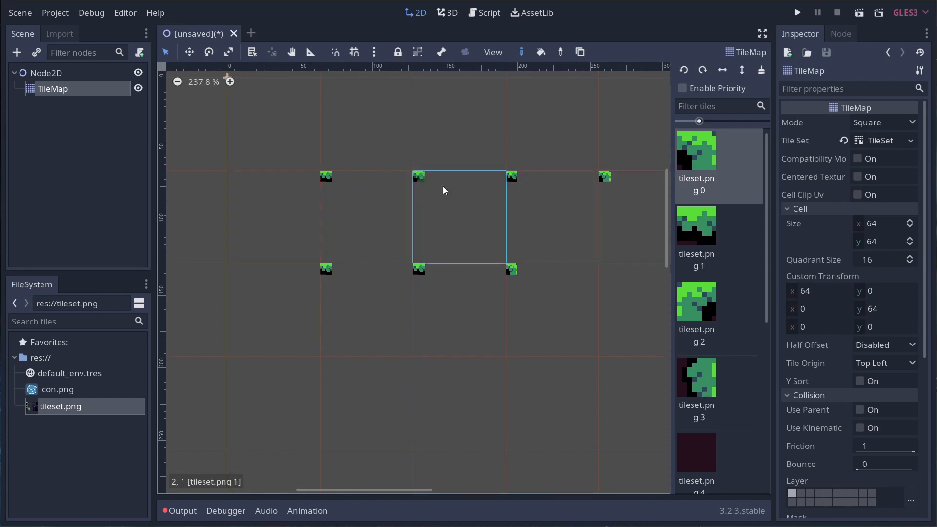
Set the TileMap's cell size to 8 by 8
{"action": "left_click", "coordinate": [878, 228]}
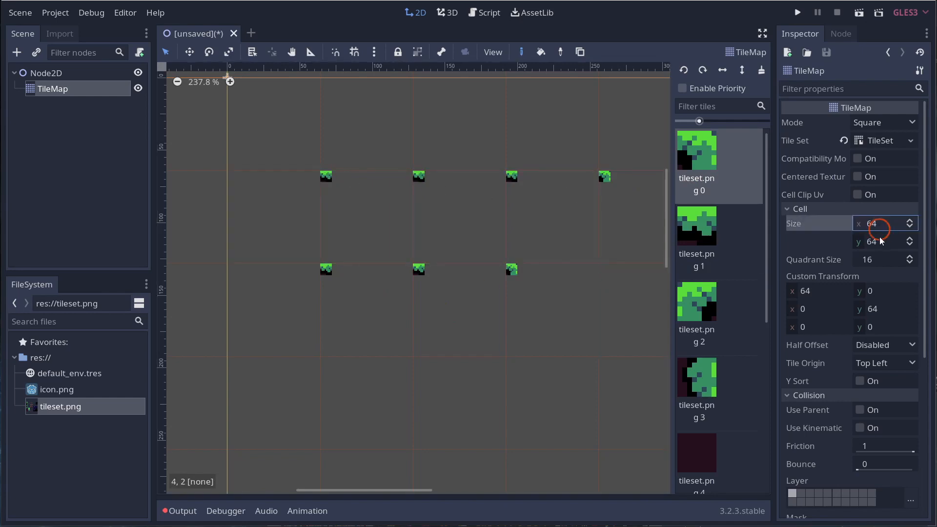
{"action": "left_click", "coordinate": [883, 223]}
{"action": "type", "text": "8"}
{"action": "key", "text": "Tab"}
{"action": "type", "text": "8"}
{"action": "key", "text": "Return"}
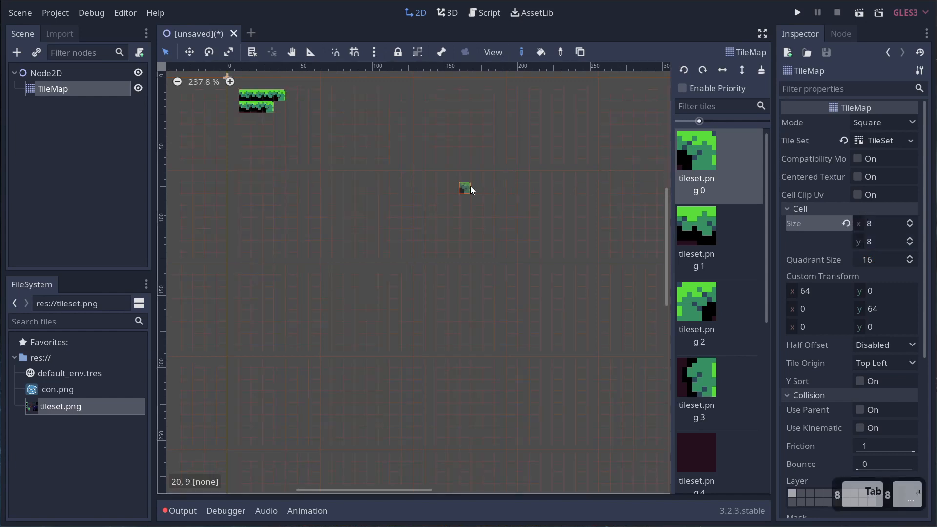
{"action": "middle_click_drag", "start_coordinate": [337, 222], "coordinate": [552, 431]}
{"action": "scroll", "coordinate": [459, 317], "scroll_direction": "up", "scroll_amount": 11}
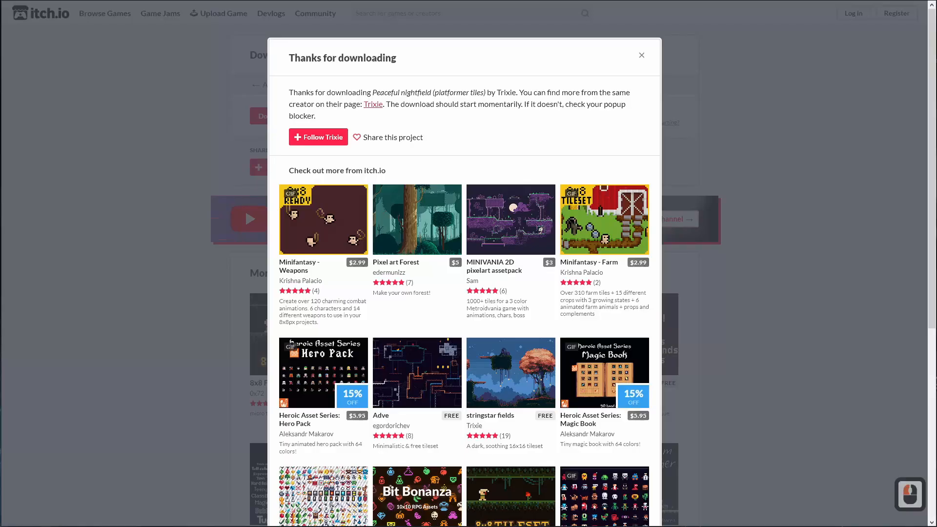
Switch to the tileset's itch.io page in the browser and check the note about the tile size
{"action": "left_click", "coordinate": [48, 7]}
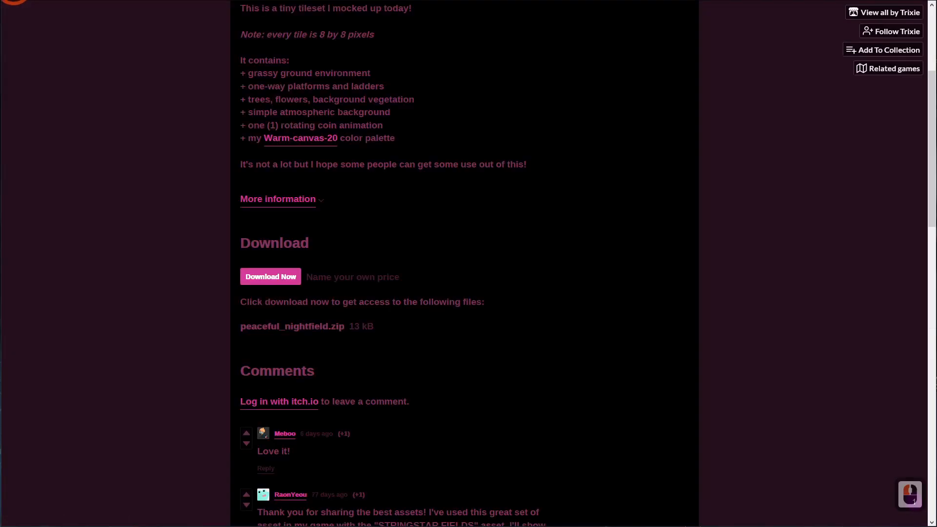
{"action": "scroll", "coordinate": [463, 264], "scroll_direction": "up", "scroll_amount": 3}
{"action": "left_click_drag", "start_coordinate": [313, 183], "coordinate": [389, 188]}
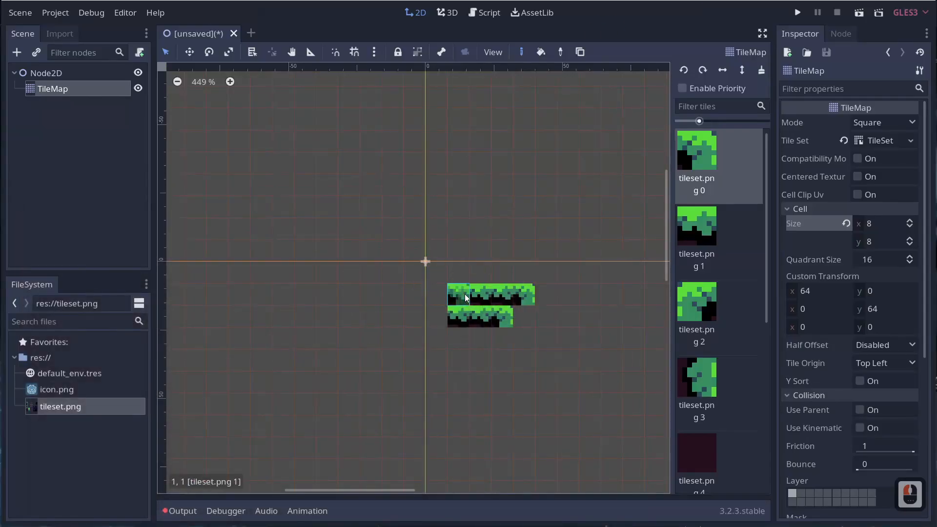
Back in Godot, paint tileset.png 4 along row 2 beneath the upper grass strip, from cell 0 to cell 5
{"action": "scroll", "coordinate": [469, 302], "scroll_direction": "up", "scroll_amount": 5}
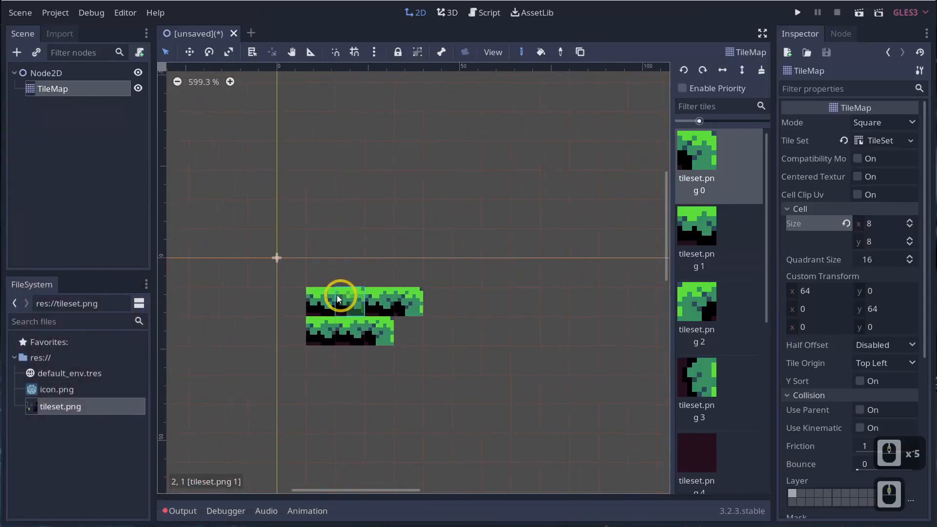
{"action": "middle_click_drag", "start_coordinate": [336, 297], "coordinate": [449, 298]}
{"action": "left_click", "coordinate": [693, 448]}
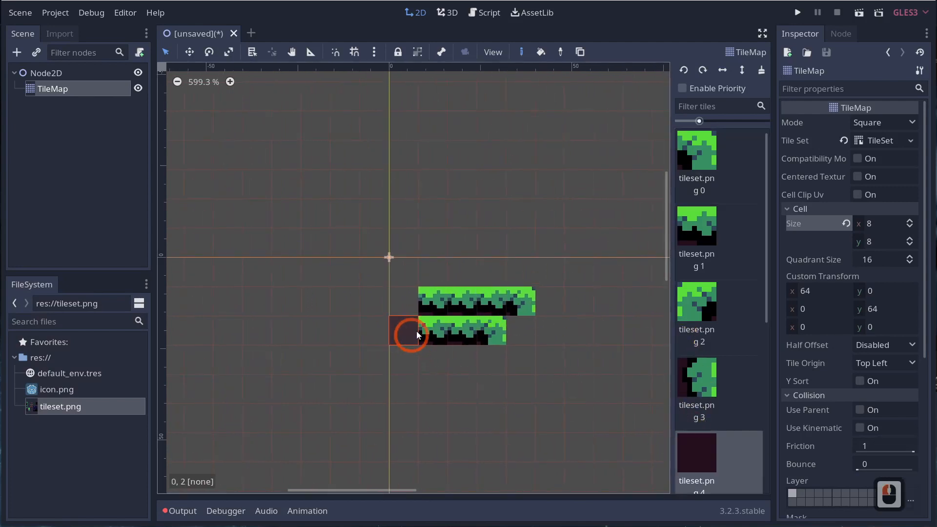
{"action": "left_click_drag", "start_coordinate": [417, 330], "coordinate": [540, 335]}
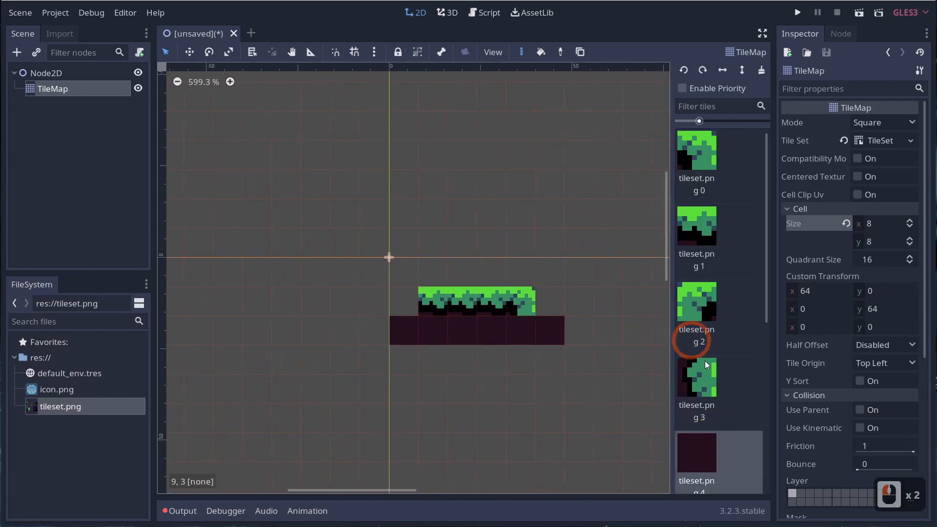
Paint a vertical wall of tileset.png 3 below the grass strip's right corner, from row 2 down to row 9
{"action": "left_click", "coordinate": [705, 365]}
{"action": "left_click", "coordinate": [521, 330]}
{"action": "middle_click_drag", "start_coordinate": [552, 349], "coordinate": [537, 171]}
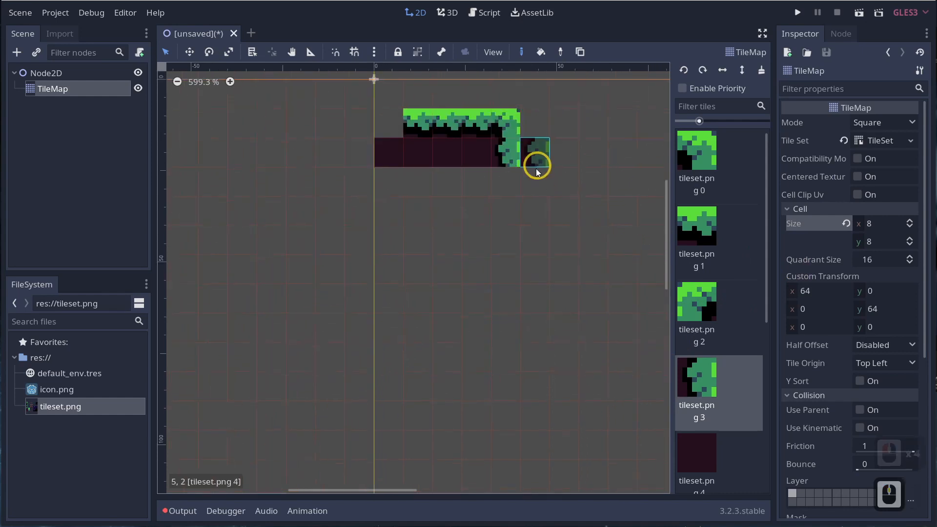
{"action": "left_click_drag", "start_coordinate": [507, 181], "coordinate": [512, 351]}
{"action": "scroll", "coordinate": [487, 347], "scroll_direction": "down", "scroll_amount": 6}
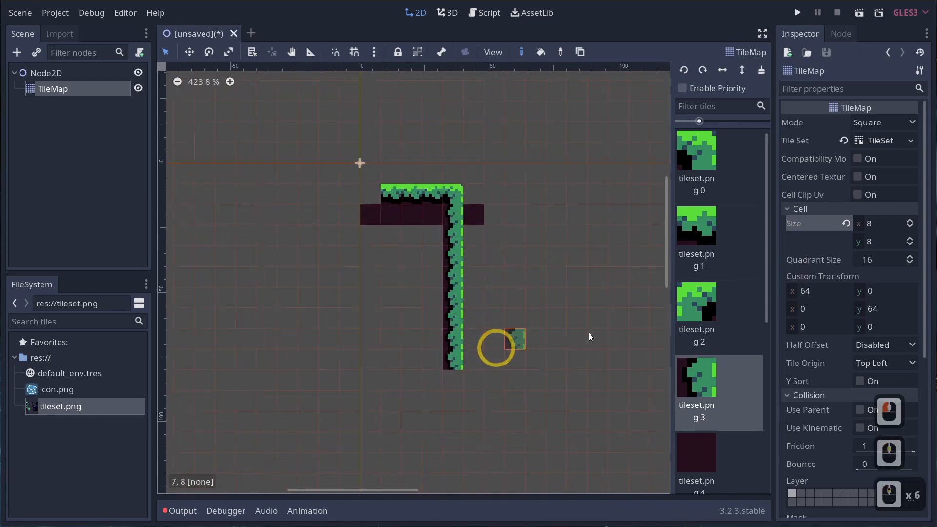
Paint a nine-cell ground strip of tileset.png 1 along row 9, extending right from the wall's foot
{"action": "left_click", "coordinate": [711, 244]}
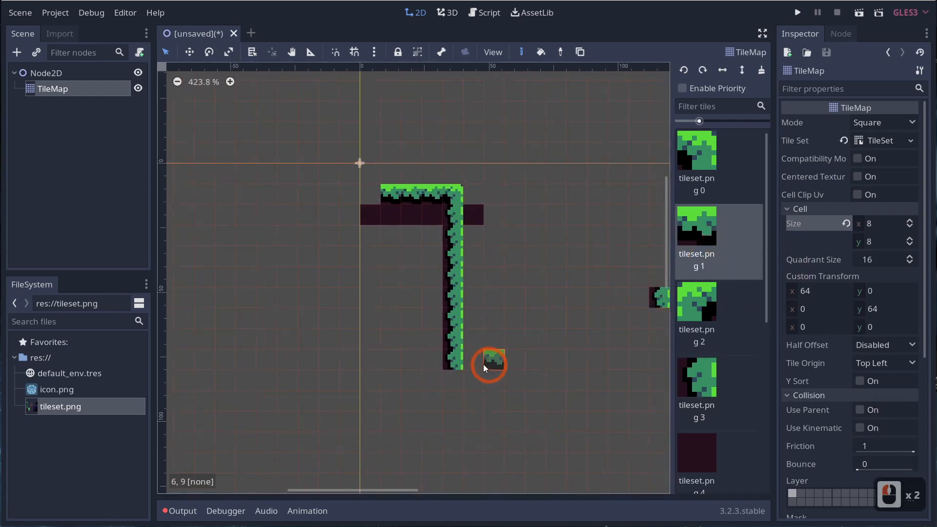
{"action": "left_click_drag", "start_coordinate": [483, 364], "coordinate": [634, 361]}
{"action": "middle_click_drag", "start_coordinate": [571, 331], "coordinate": [424, 319]}
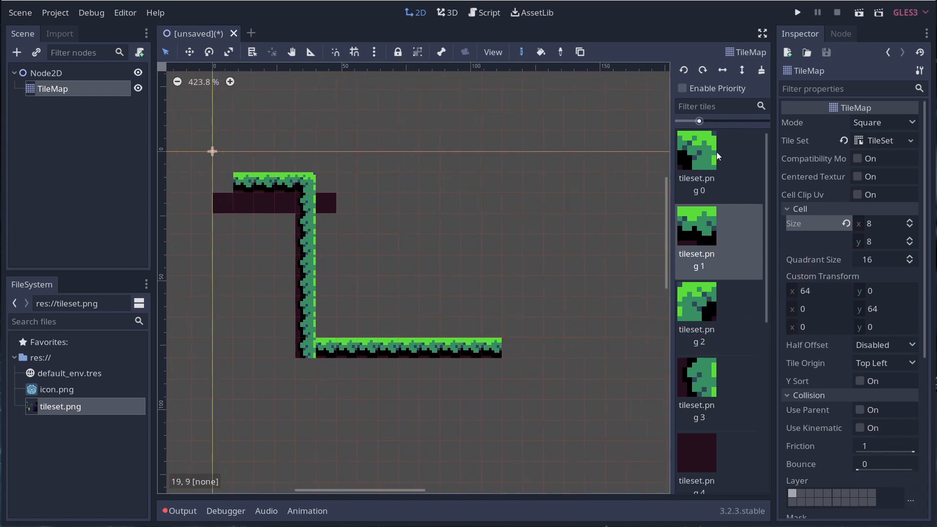
Try tileset.png 5 on the vertical wall just below its upper end and undo the painting
{"action": "scroll", "coordinate": [713, 360], "scroll_direction": "down", "scroll_amount": 8}
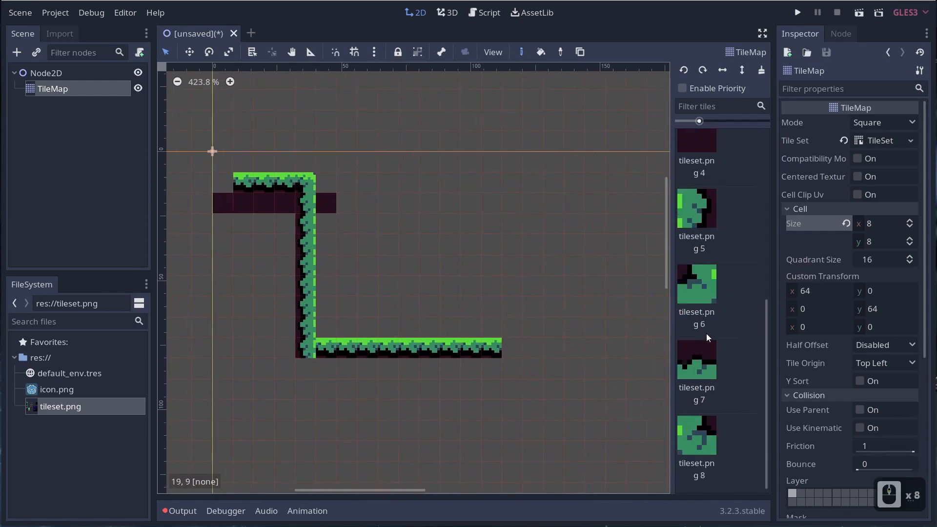
{"action": "left_click", "coordinate": [695, 217]}
{"action": "left_click_drag", "start_coordinate": [295, 253], "coordinate": [308, 228]}
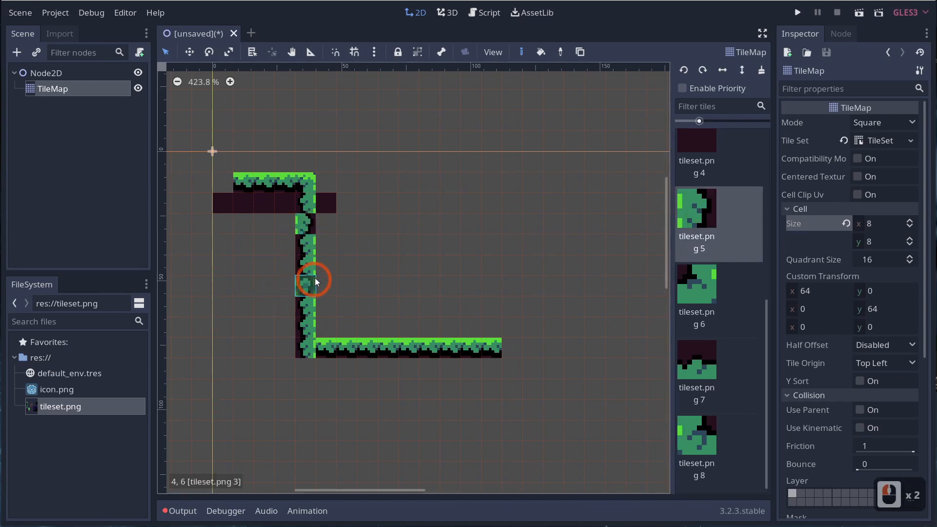
{"action": "key", "text": "ctrl+z"}
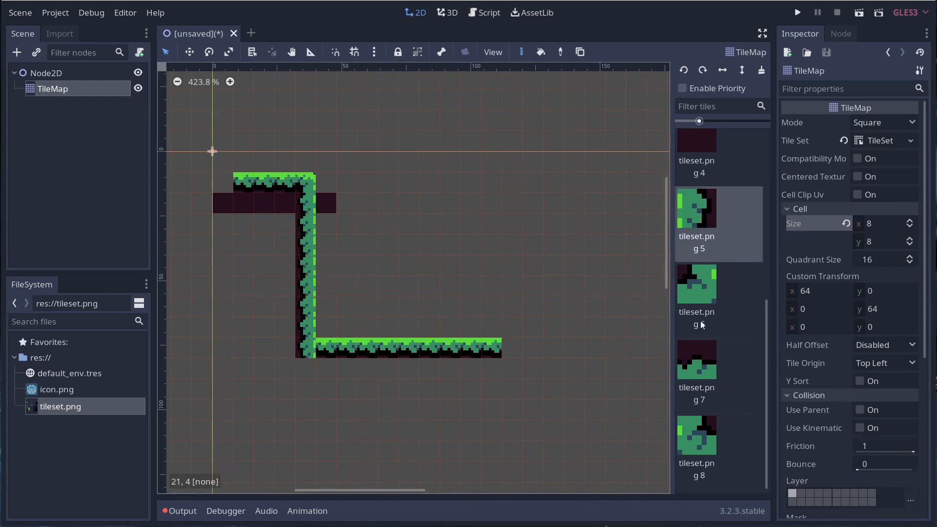
Place tileset.png 8 at the foot of the vertical wall, where it meets the ground strip
{"action": "left_click", "coordinate": [703, 434]}
{"action": "left_click", "coordinate": [303, 353]}
{"action": "left_click", "coordinate": [302, 353]}
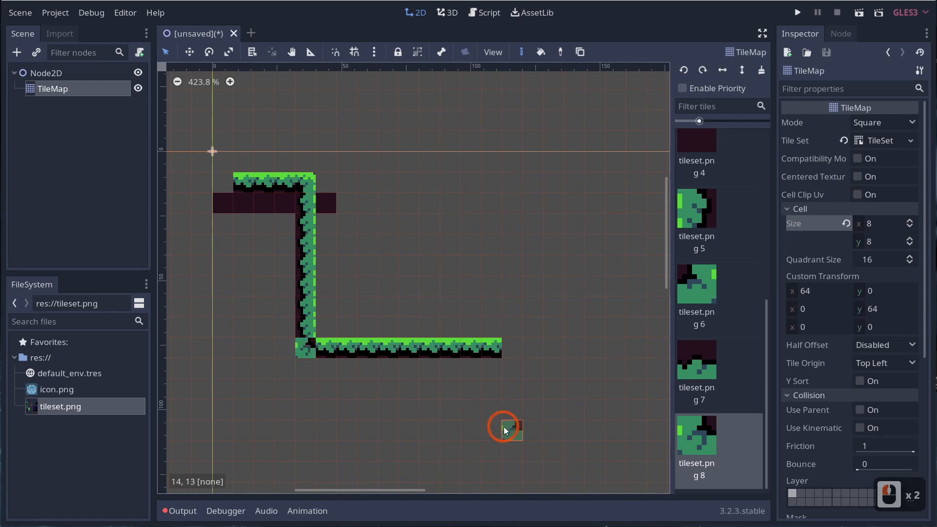
Erase tileset.png 8 from the corner cell where the vertical wall's foot meets the ground strip
{"action": "right_click", "coordinate": [308, 349]}
{"action": "left_click", "coordinate": [309, 350]}
{"action": "left_click", "coordinate": [302, 353]}
{"action": "right_click", "coordinate": [302, 353]}
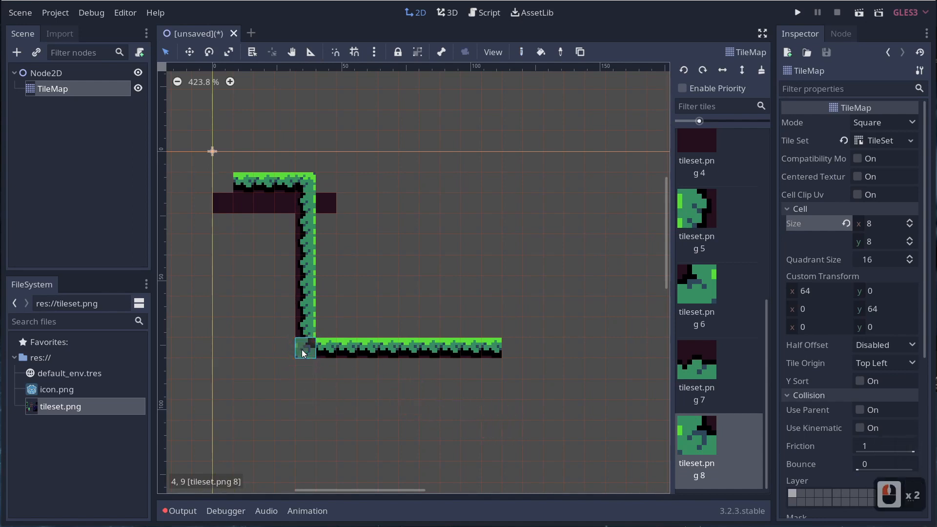
{"action": "scroll", "coordinate": [699, 279], "scroll_direction": "up", "scroll_amount": 3}
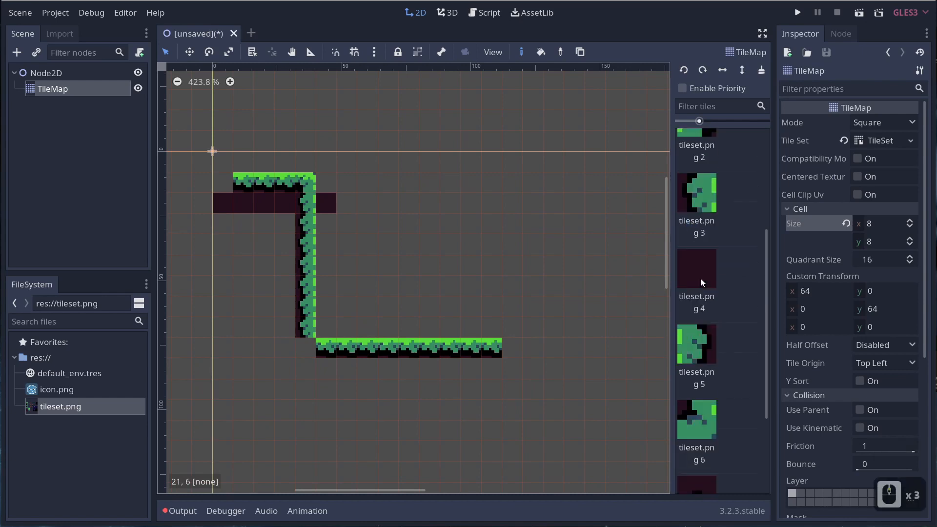
{"action": "scroll", "coordinate": [703, 274], "scroll_direction": "up", "scroll_amount": 3}
{"action": "left_click", "coordinate": [702, 251]}
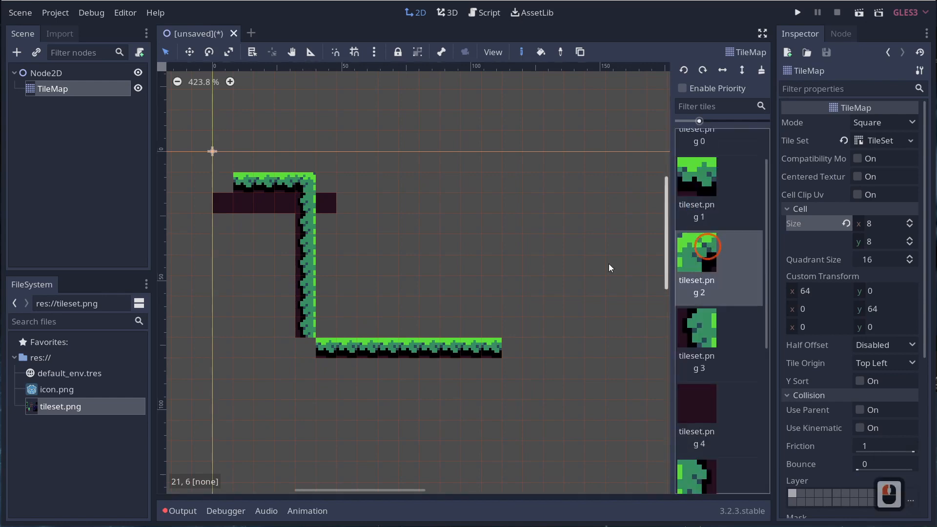
{"action": "right_click", "coordinate": [315, 348]}
Place tileset.png 9 in the corner cell at the vertical wall's foot
{"action": "scroll", "coordinate": [713, 418], "scroll_direction": "down", "scroll_amount": 6}
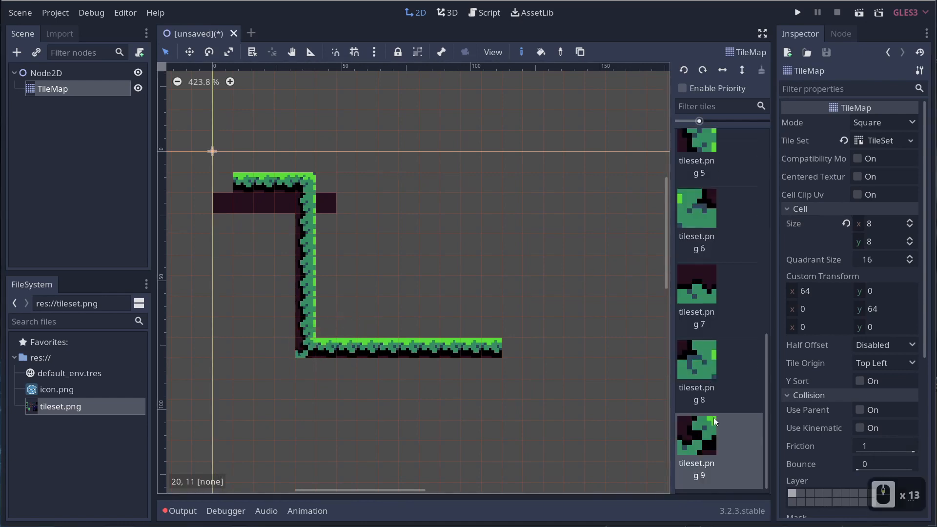
{"action": "left_click", "coordinate": [698, 437]}
{"action": "left_click", "coordinate": [305, 352]}
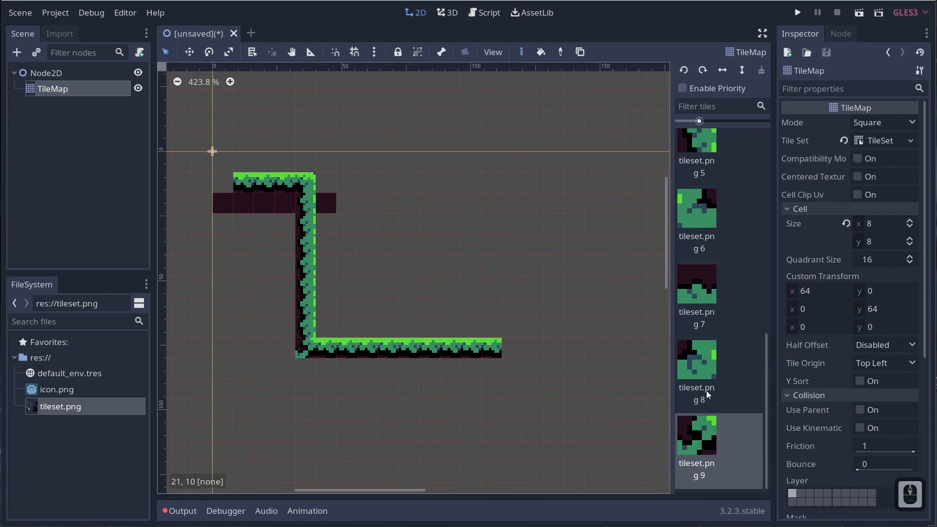
Try tileset.png 10 in the corner cell at the wall's foot and erase it
{"action": "scroll", "coordinate": [710, 291], "scroll_direction": "up", "scroll_amount": 12}
{"action": "left_click", "coordinate": [710, 327]}
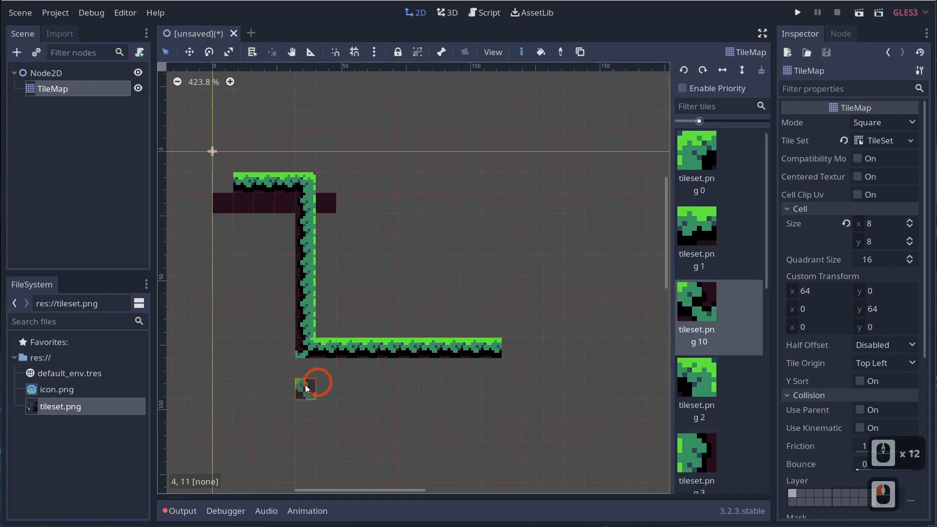
{"action": "left_click", "coordinate": [305, 348]}
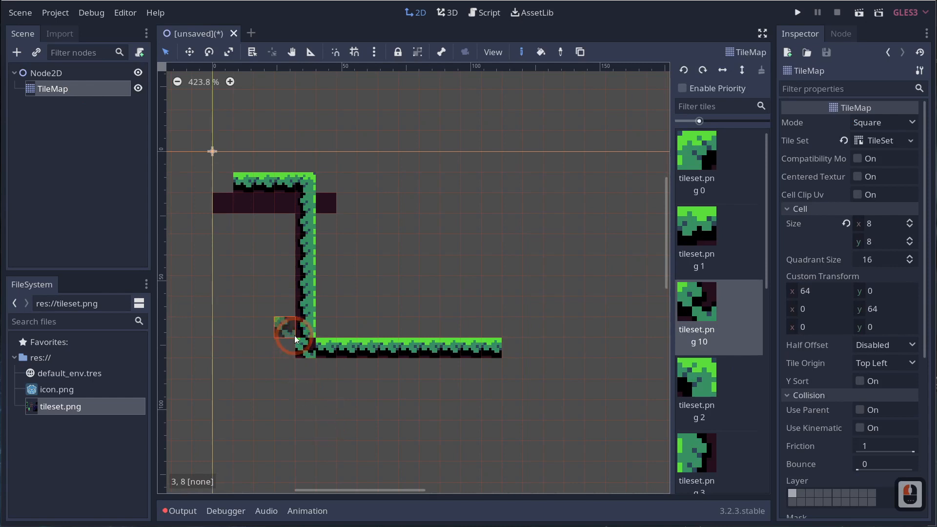
{"action": "right_click", "coordinate": [306, 348]}
Put tileset.png 9 back into the empty corner cell joining the wall and the ground strip
{"action": "scroll", "coordinate": [715, 406], "scroll_direction": "down", "scroll_amount": 12}
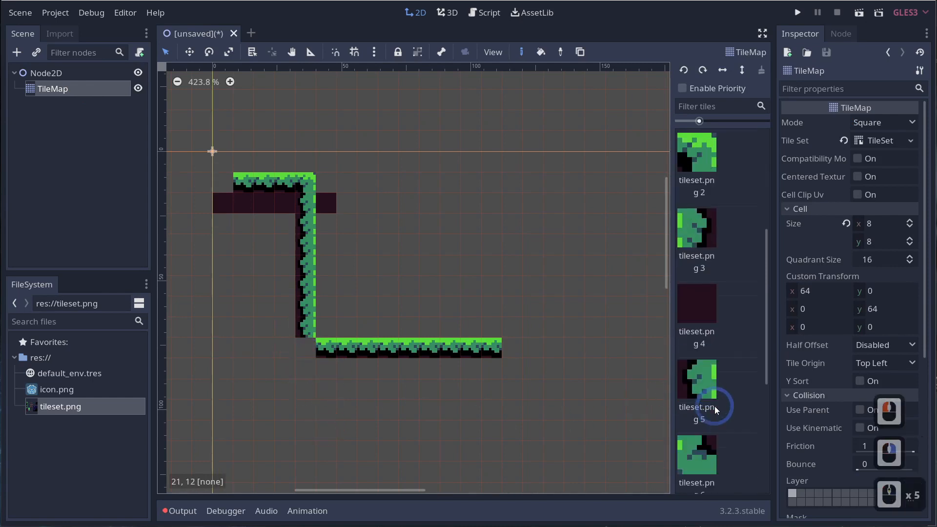
{"action": "left_click", "coordinate": [704, 434]}
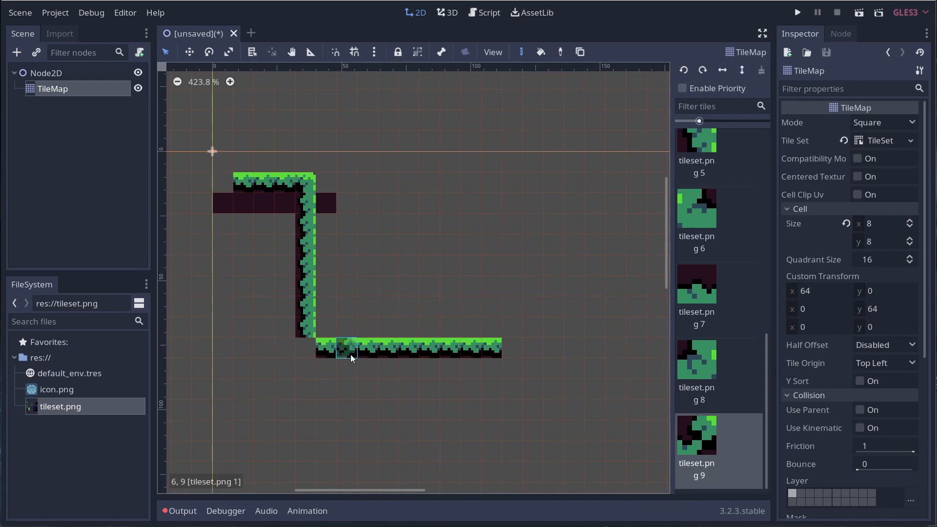
{"action": "left_click", "coordinate": [313, 350]}
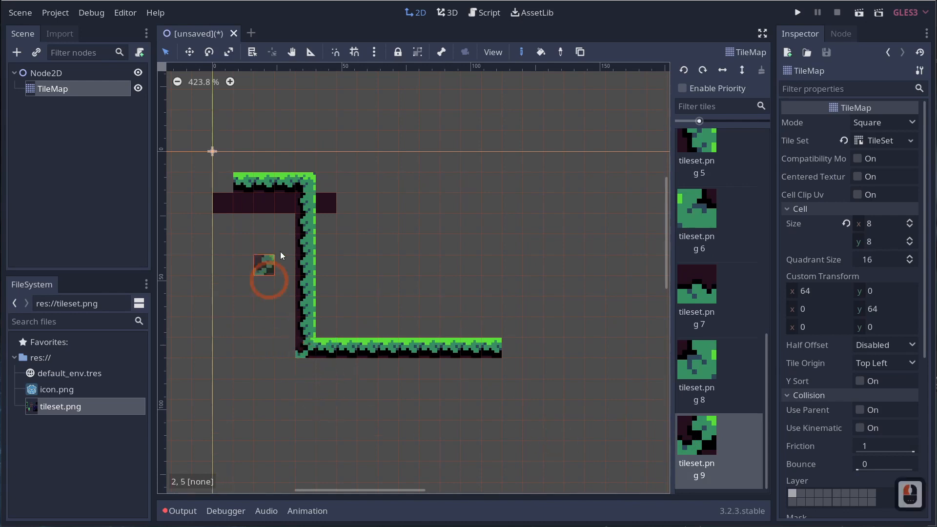
Paint a second vertical wall of tileset.png 3 at the ground strip's right end, from row 8 up to row 1
{"action": "scroll", "coordinate": [712, 371], "scroll_direction": "up", "scroll_amount": 8}
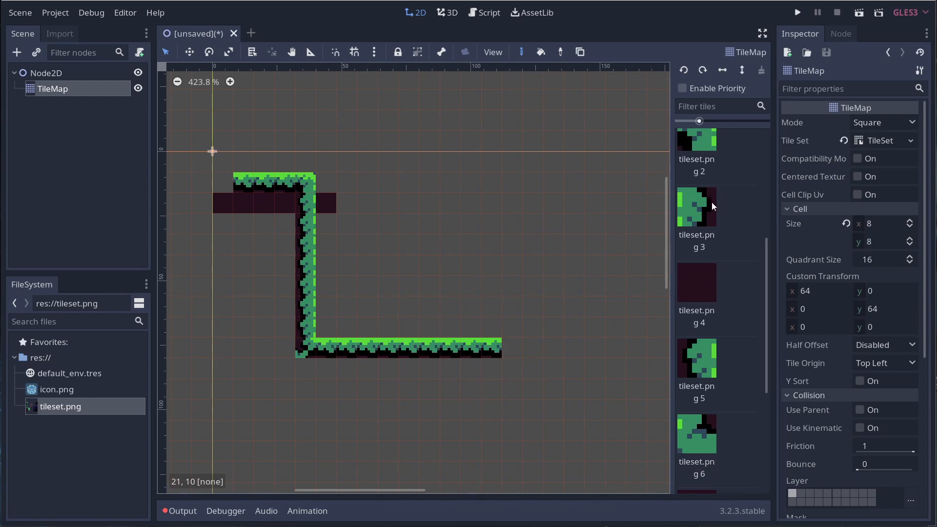
{"action": "left_click", "coordinate": [701, 355]}
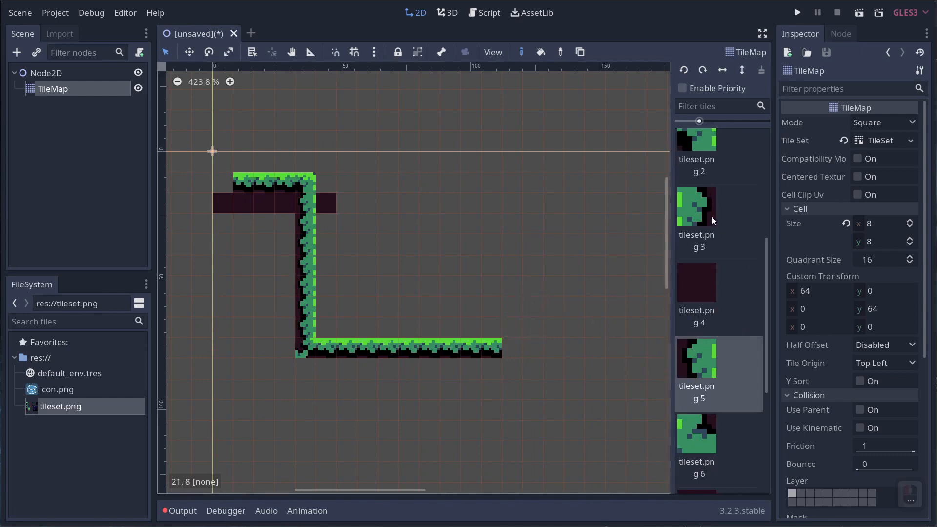
{"action": "left_click", "coordinate": [697, 210]}
{"action": "left_click_drag", "start_coordinate": [515, 328], "coordinate": [515, 181]}
Cap the right wall with tileset.png 0 and extend a grass strip of tileset.png 1 rightward along row 0
{"action": "scroll", "coordinate": [715, 196], "scroll_direction": "up", "scroll_amount": 4}
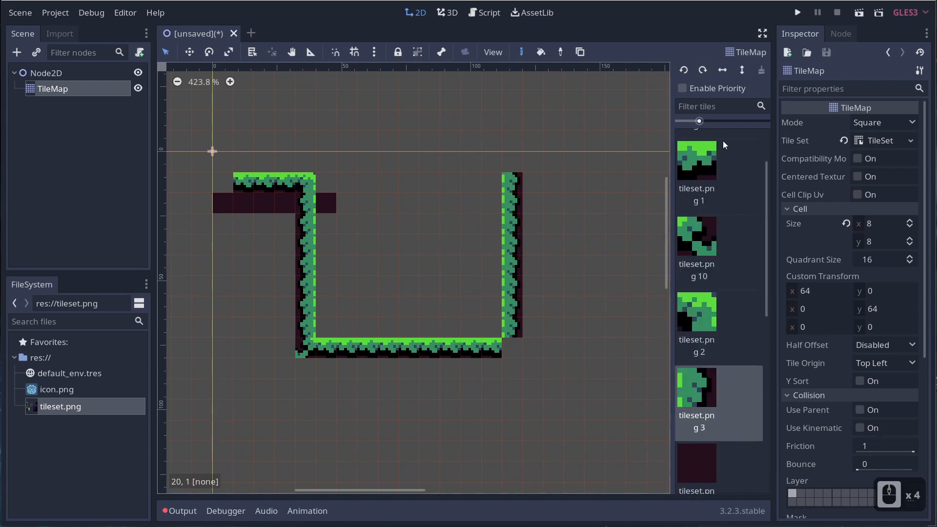
{"action": "scroll", "coordinate": [714, 263], "scroll_direction": "up", "scroll_amount": 3}
{"action": "left_click", "coordinate": [697, 152]}
{"action": "left_click", "coordinate": [518, 163]}
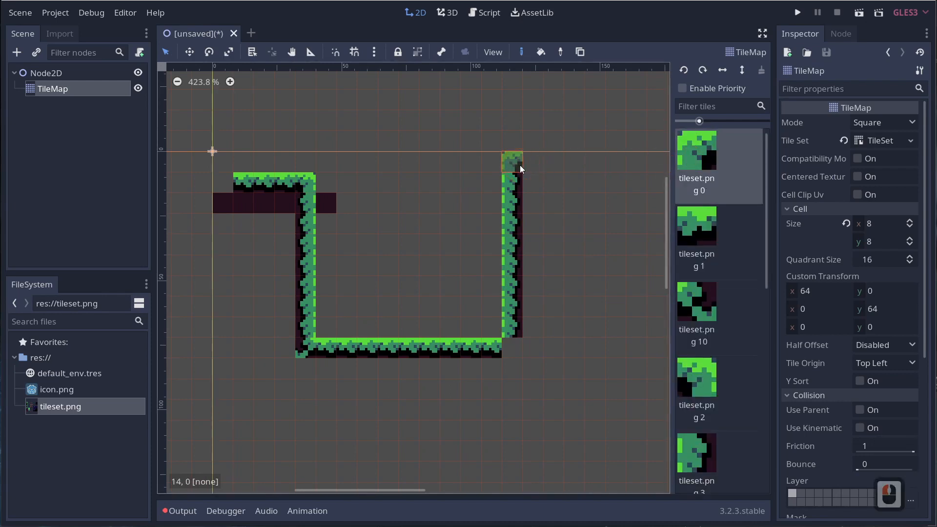
{"action": "left_click", "coordinate": [520, 166]}
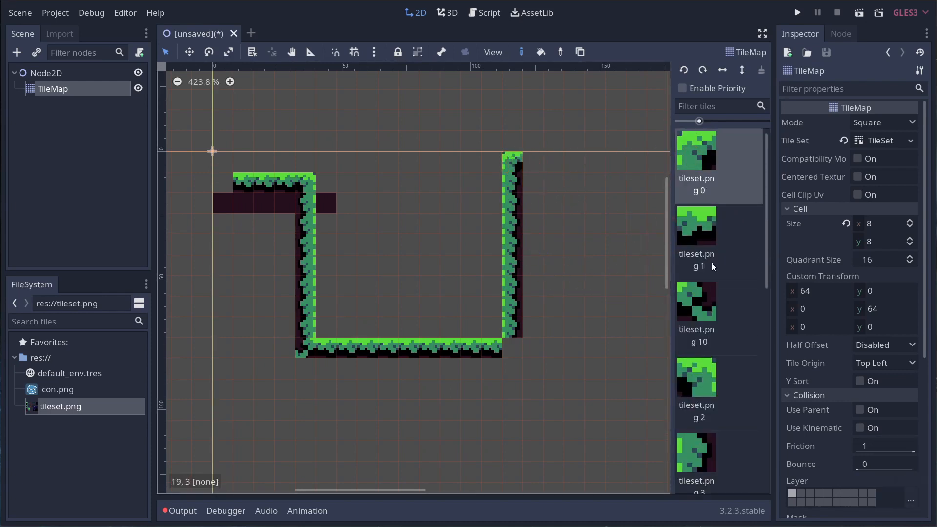
{"action": "left_click", "coordinate": [702, 239]}
{"action": "left_click", "coordinate": [537, 168]}
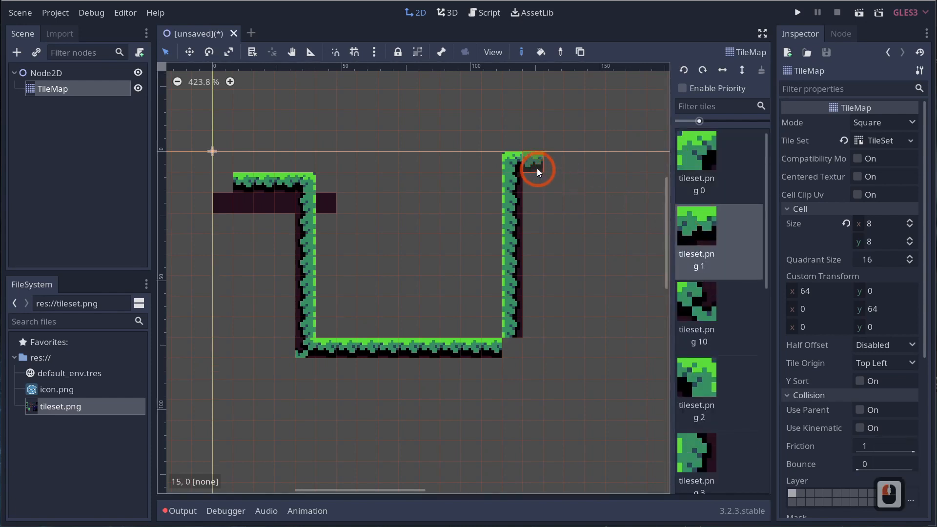
Erase the stray dark cell beside the left wall and fill tileset.png 4 left of that wall and below the ground strip
{"action": "scroll", "coordinate": [713, 300], "scroll_direction": "down", "scroll_amount": 5}
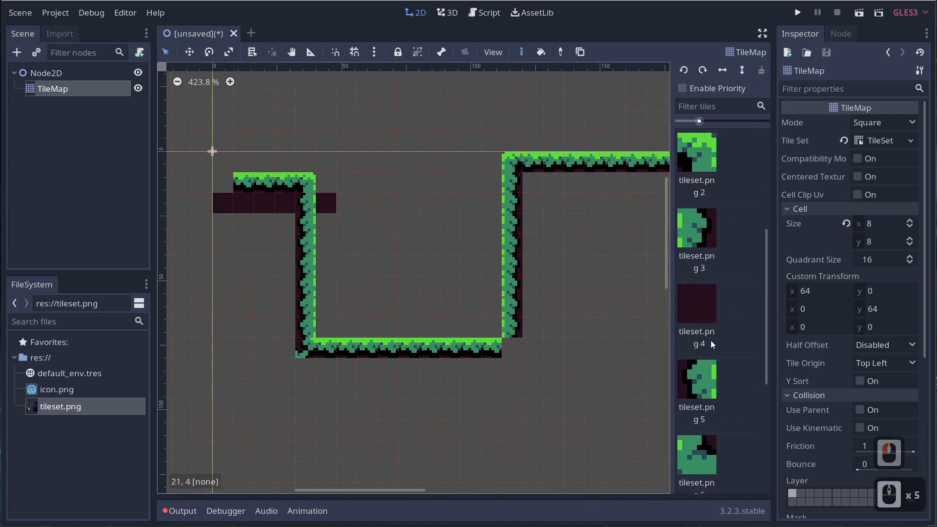
{"action": "left_click", "coordinate": [707, 322]}
{"action": "left_click", "coordinate": [509, 253]}
{"action": "right_click", "coordinate": [335, 203]}
{"action": "mouse_move", "coordinate": [247, 199]}
{"action": "left_mouse_down"}
{"action": "mouse_move", "coordinate": [235, 315]}
{"action": "mouse_move", "coordinate": [215, 332]}
{"action": "mouse_move", "coordinate": [249, 214]}
{"action": "left_mouse_up"}
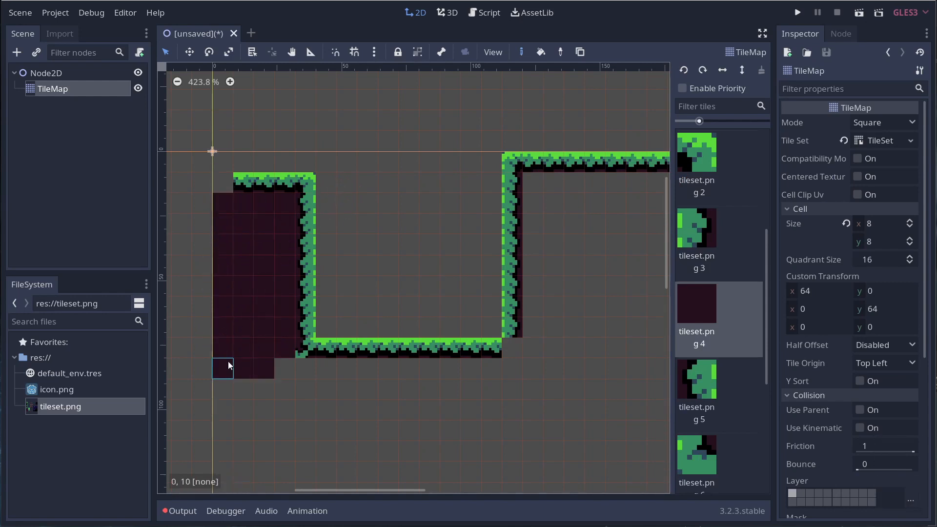
{"action": "left_click_drag", "start_coordinate": [229, 366], "coordinate": [399, 373]}
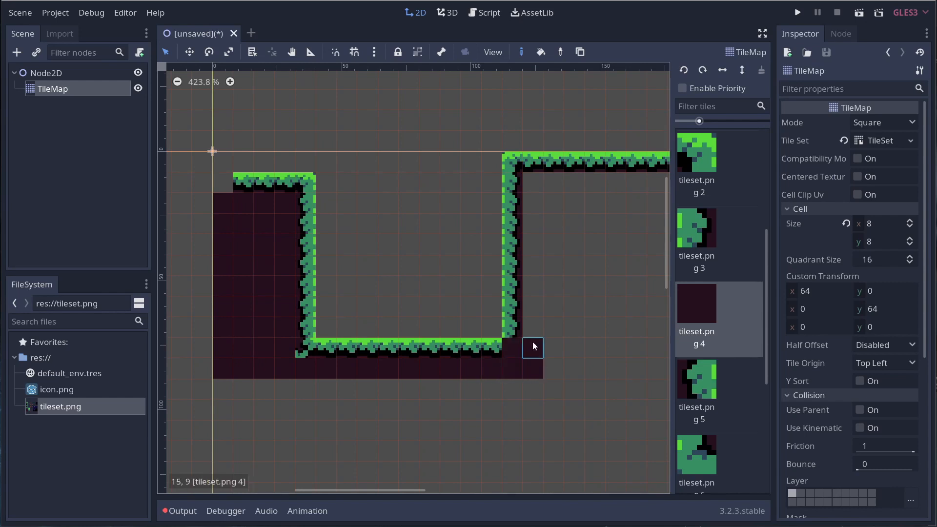
Fill the area right of the right wall with tileset.png 4 from row 1 down to row 10, closing all gaps
{"action": "mouse_move", "coordinate": [581, 188]}
{"action": "left_mouse_down"}
{"action": "mouse_move", "coordinate": [664, 185]}
{"action": "mouse_move", "coordinate": [614, 367]}
{"action": "mouse_move", "coordinate": [669, 326]}
{"action": "left_mouse_up"}
{"action": "mouse_move", "coordinate": [599, 347]}
{"action": "left_mouse_down"}
{"action": "mouse_move", "coordinate": [566, 348]}
{"action": "mouse_move", "coordinate": [556, 213]}
{"action": "mouse_move", "coordinate": [654, 258]}
{"action": "left_mouse_up"}
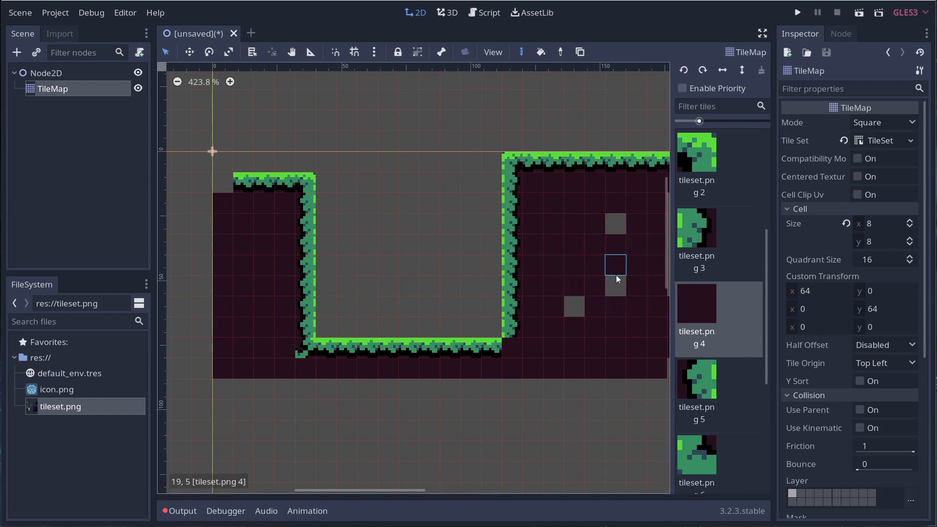
{"action": "left_click_drag", "start_coordinate": [633, 230], "coordinate": [504, 345]}
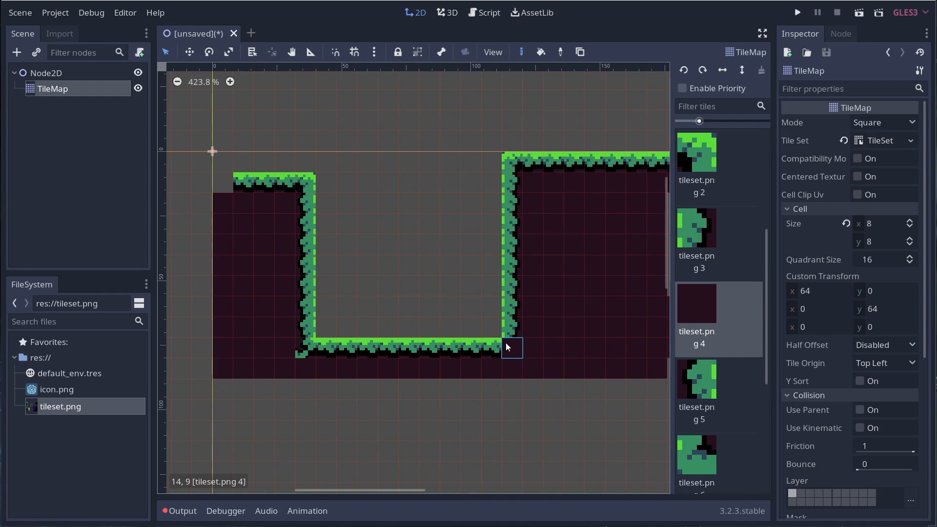
Pick tileset.png 9 and flip it horizontally for the right wall's foot
{"action": "scroll", "coordinate": [722, 254], "scroll_direction": "down", "scroll_amount": 5}
{"action": "left_click", "coordinate": [677, 432]}
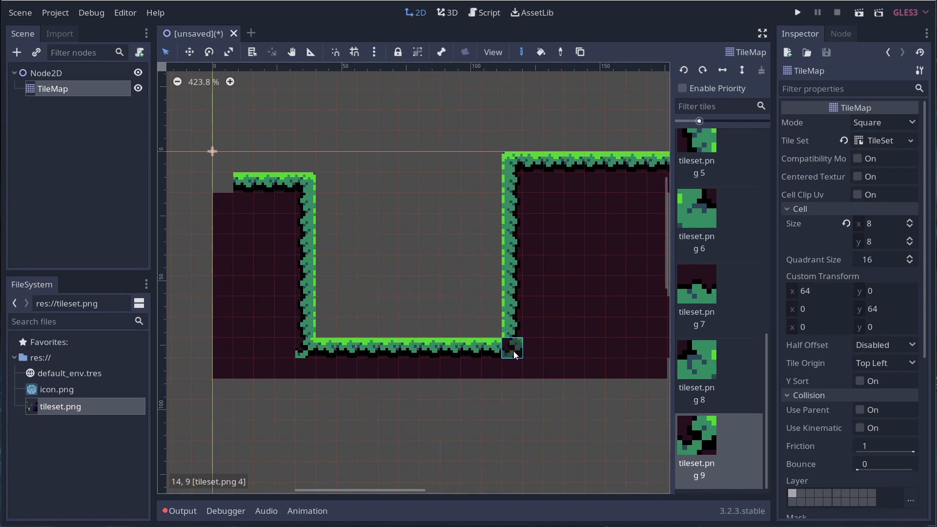
{"action": "key", "text": "x"}
{"action": "key", "text": "x"}
{"action": "key", "text": "x"}
{"action": "key", "text": "x"}
{"action": "key", "text": "x"}
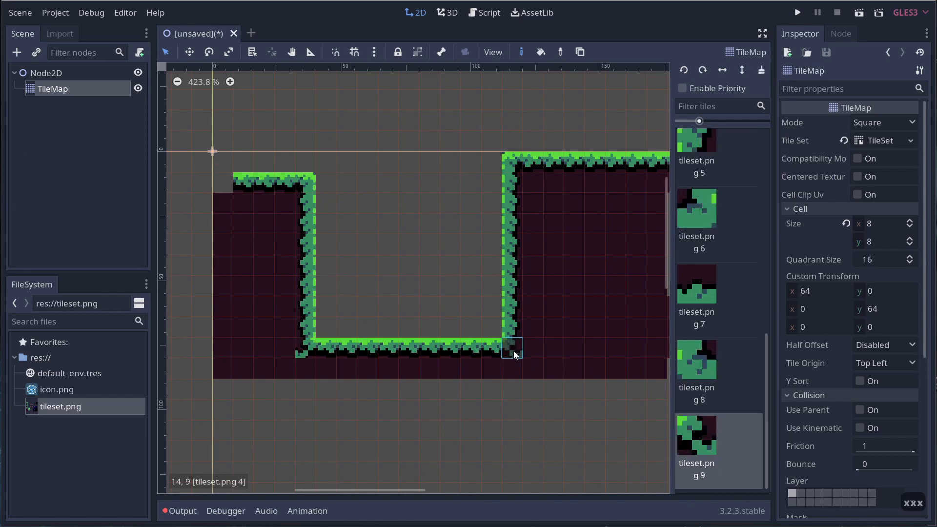
{"action": "key", "text": "x"}
{"action": "key", "text": "x"}
Rotate the flipped tileset.png 9 through full turns and place it in the corner at cell 14, 9
{"action": "key", "text": "s"}
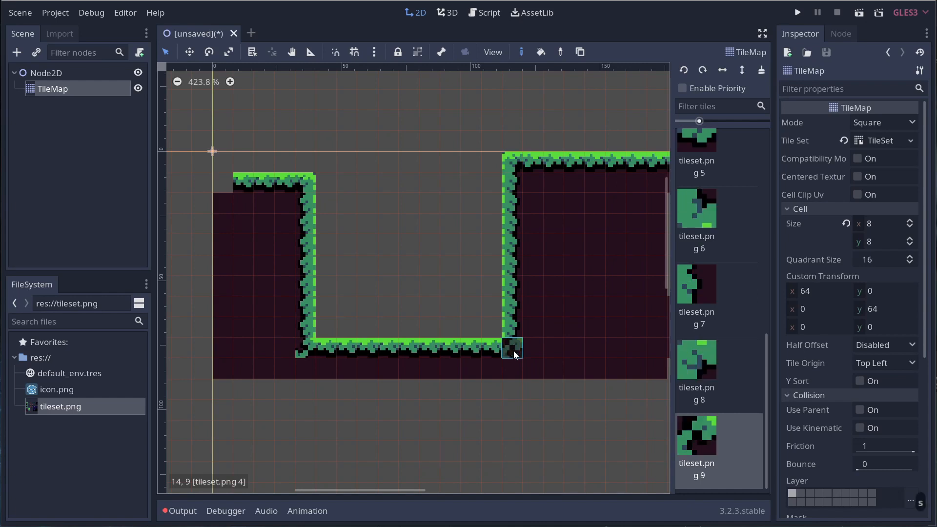
{"action": "key", "text": "s"}
{"action": "key", "text": "s"}
{"action": "key", "text": "s"}
{"action": "key", "text": "s"}
{"action": "key", "text": "s"}
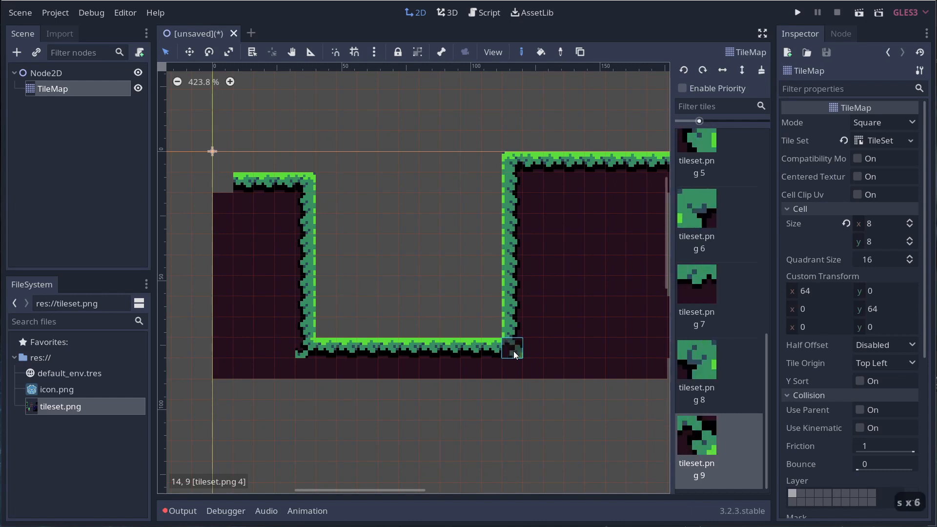
{"action": "key", "text": "s"}
{"action": "key", "text": "s"}
{"action": "left_click", "coordinate": [514, 351]}
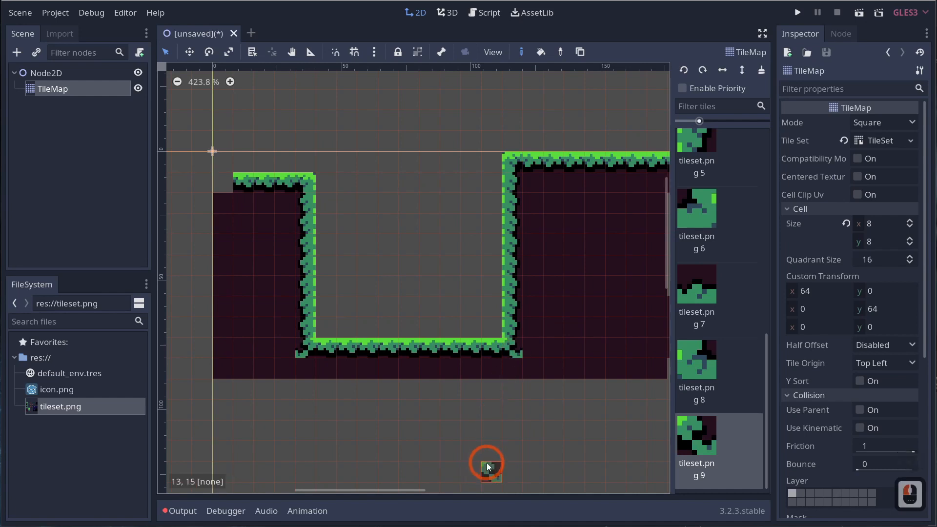
Paint a floating block of tileset.png 4, three cells wide and two high, between the walls on rows 1 and 2
{"action": "middle_click_drag", "start_coordinate": [351, 404], "coordinate": [421, 433]}
{"action": "scroll", "coordinate": [431, 387], "scroll_direction": "down", "scroll_amount": 2}
{"action": "scroll", "coordinate": [438, 410], "scroll_direction": "up", "scroll_amount": 1}
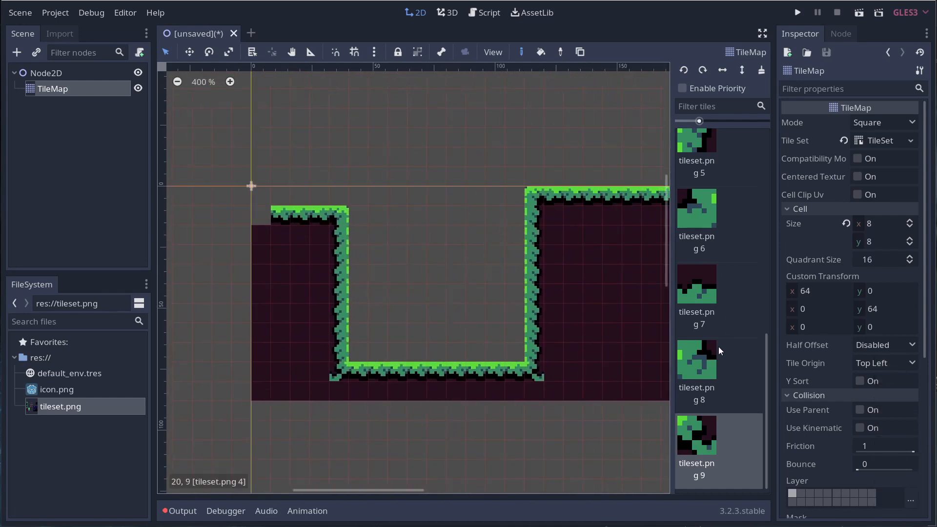
{"action": "scroll", "coordinate": [724, 364], "scroll_direction": "up", "scroll_amount": 7}
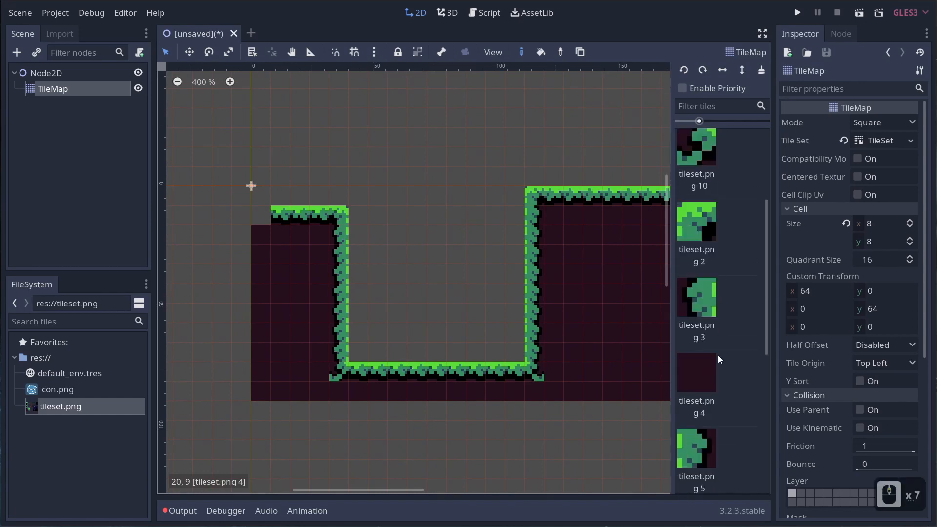
{"action": "left_click", "coordinate": [701, 380]}
{"action": "left_click", "coordinate": [463, 213]}
{"action": "left_click_drag", "start_coordinate": [423, 221], "coordinate": [455, 218]}
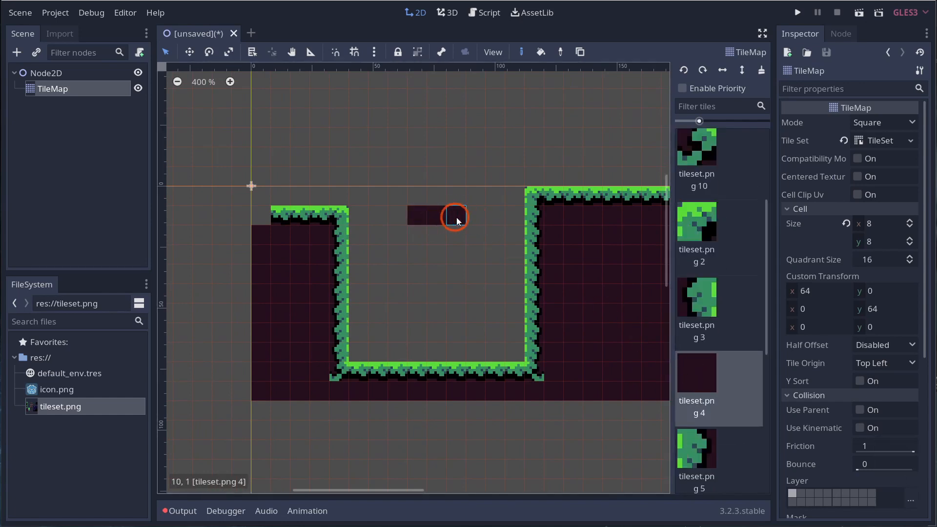
Place tileset.png 2 on the floating block's upper-left cell and tileset.png 1 along the rest of its top row
{"action": "left_click", "coordinate": [697, 229]}
{"action": "left_click", "coordinate": [397, 215]}
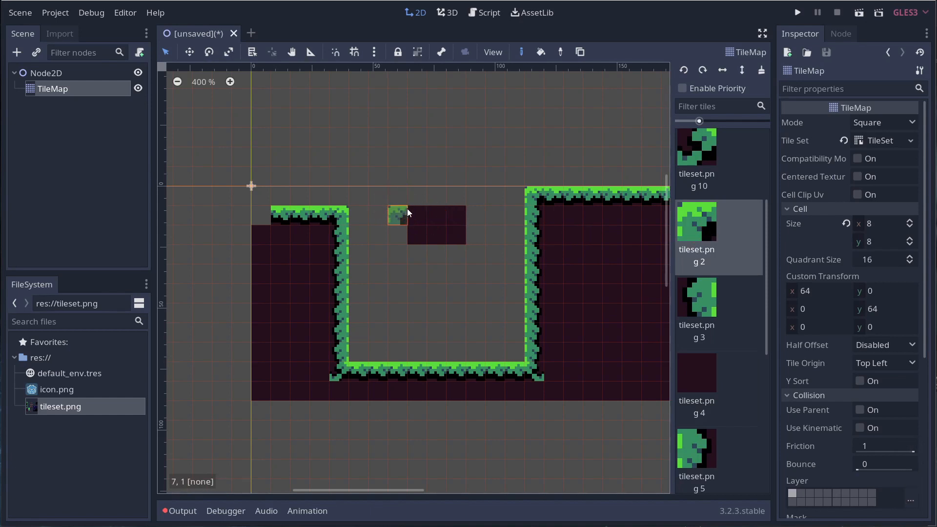
{"action": "left_click", "coordinate": [417, 220]}
{"action": "scroll", "coordinate": [707, 265], "scroll_direction": "up", "scroll_amount": 4}
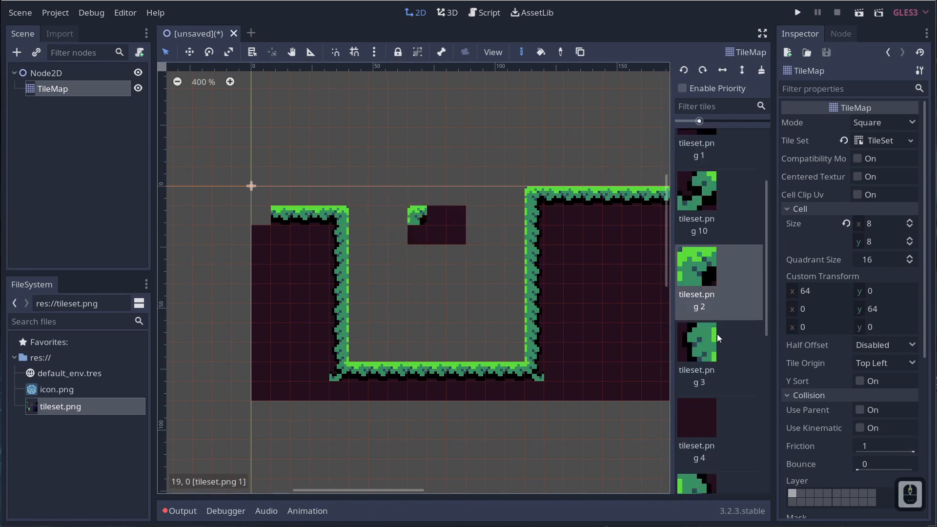
{"action": "left_click", "coordinate": [712, 245]}
{"action": "left_click", "coordinate": [430, 217]}
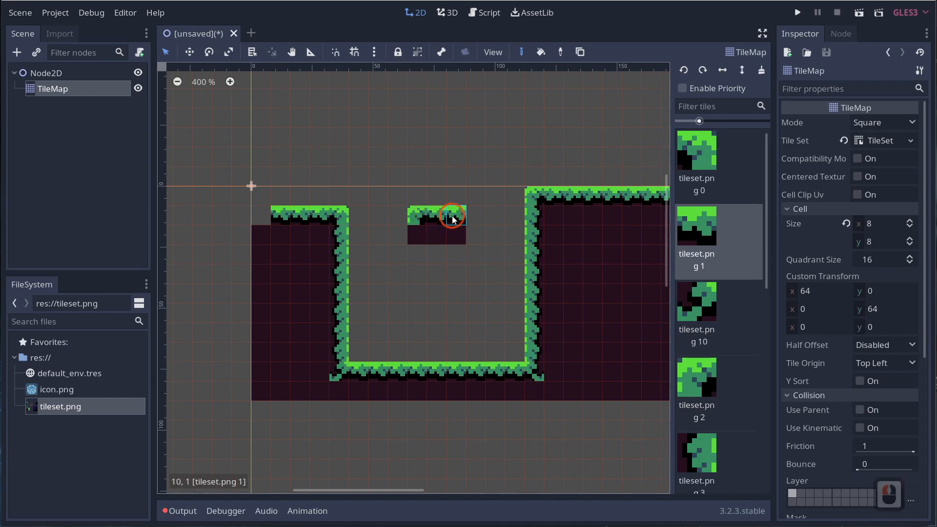
{"action": "left_click", "coordinate": [456, 215]}
Place tileset.png 0 on the floating block's upper-right cell
{"action": "left_click", "coordinate": [696, 166]}
{"action": "left_click", "coordinate": [460, 221]}
{"action": "left_click", "coordinate": [619, 275]}
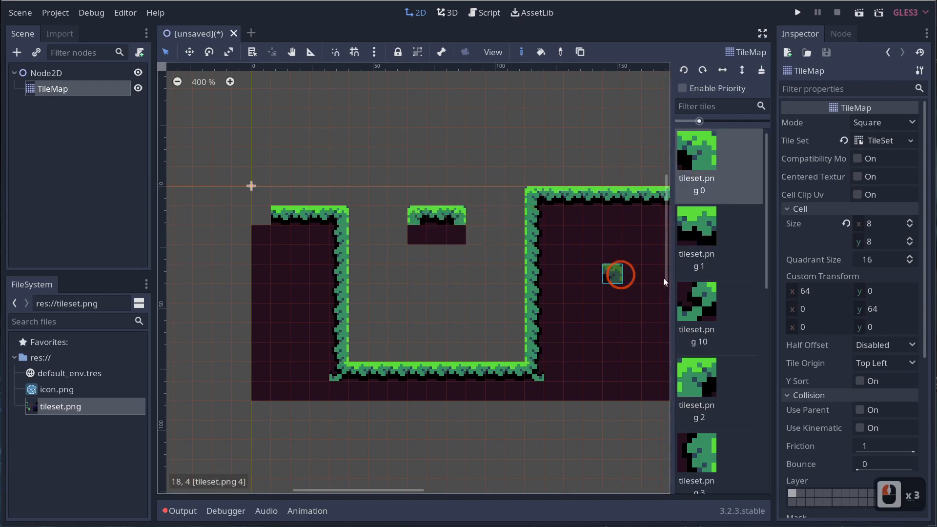
Place tileset.png 6 on the floating block's lower-right cell
{"action": "scroll", "coordinate": [711, 255], "scroll_direction": "down", "scroll_amount": 3}
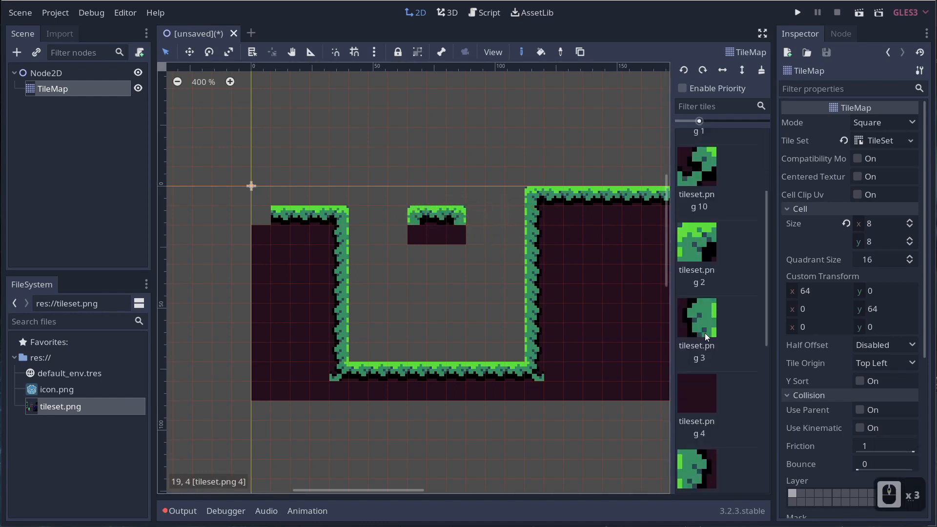
{"action": "scroll", "coordinate": [710, 397], "scroll_direction": "down", "scroll_amount": 3}
{"action": "left_click", "coordinate": [695, 364]}
{"action": "left_click", "coordinate": [464, 240]}
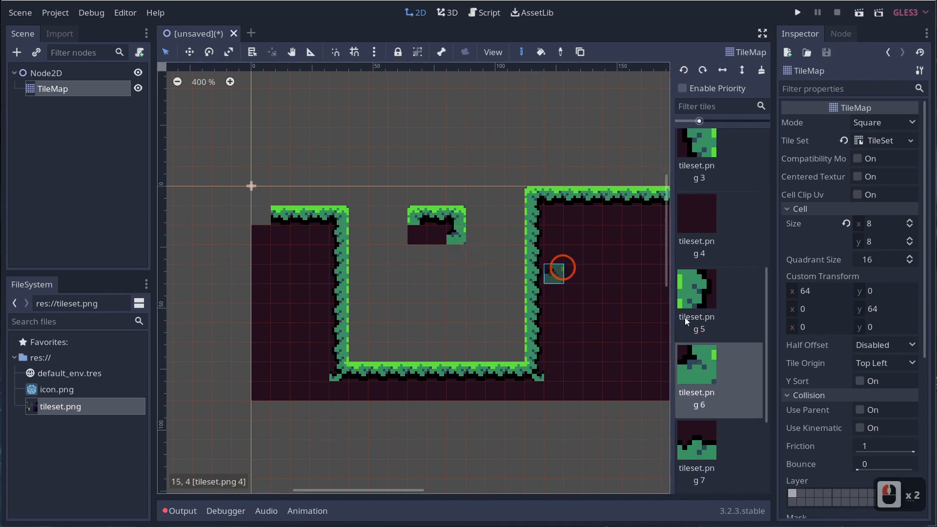
Complete the floating block's bottom row with tileset.png 7 in the middle cell and tileset.png 8 in the lower-left cell
{"action": "scroll", "coordinate": [710, 337], "scroll_direction": "down", "scroll_amount": 4}
{"action": "left_click", "coordinate": [695, 307]}
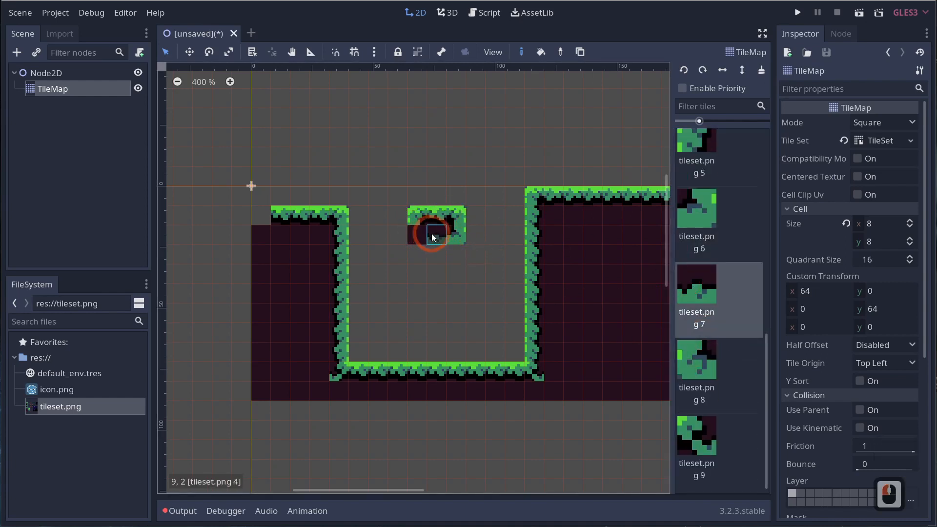
{"action": "left_click", "coordinate": [732, 382]}
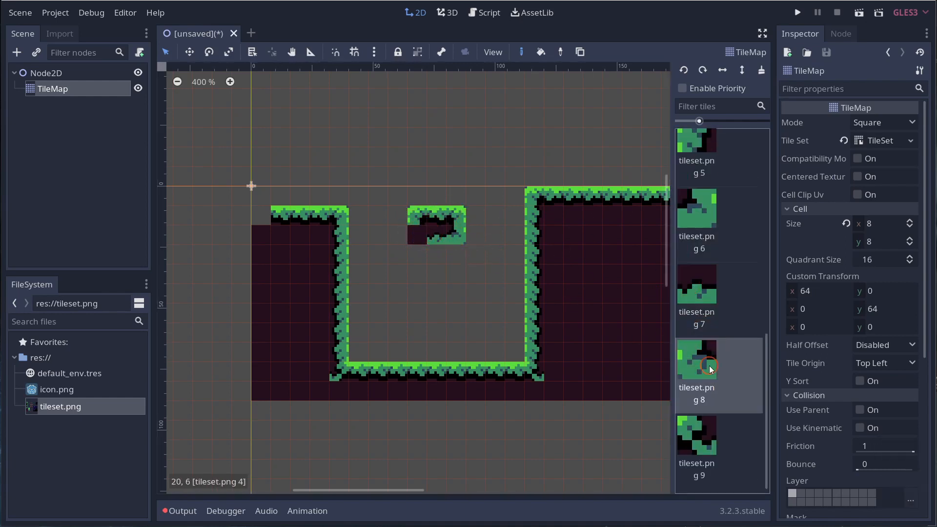
{"action": "left_click", "coordinate": [417, 238]}
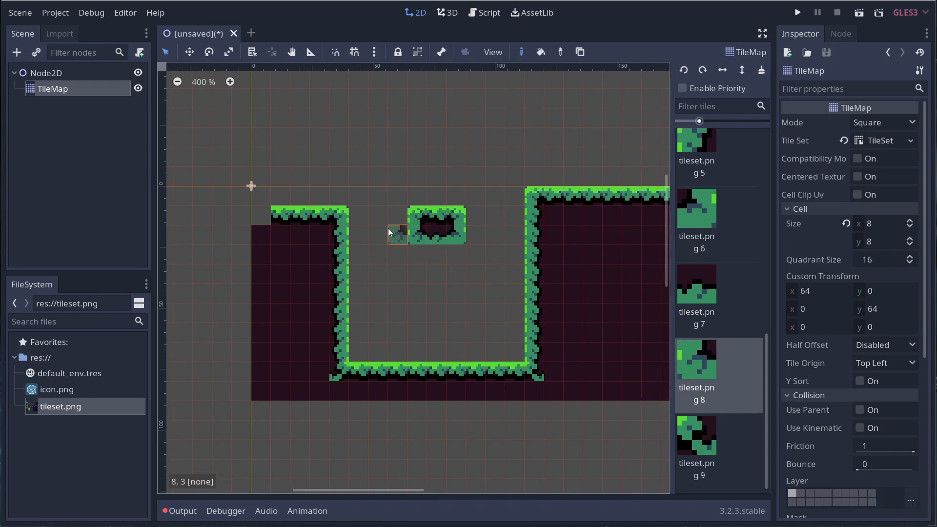
Reopen the TileSet's tileset.png texture and add a single tile over the upper tree trunk segment beside the foliage
{"action": "left_click", "coordinate": [870, 142]}
{"action": "left_click", "coordinate": [244, 306]}
{"action": "left_click", "coordinate": [622, 412]}
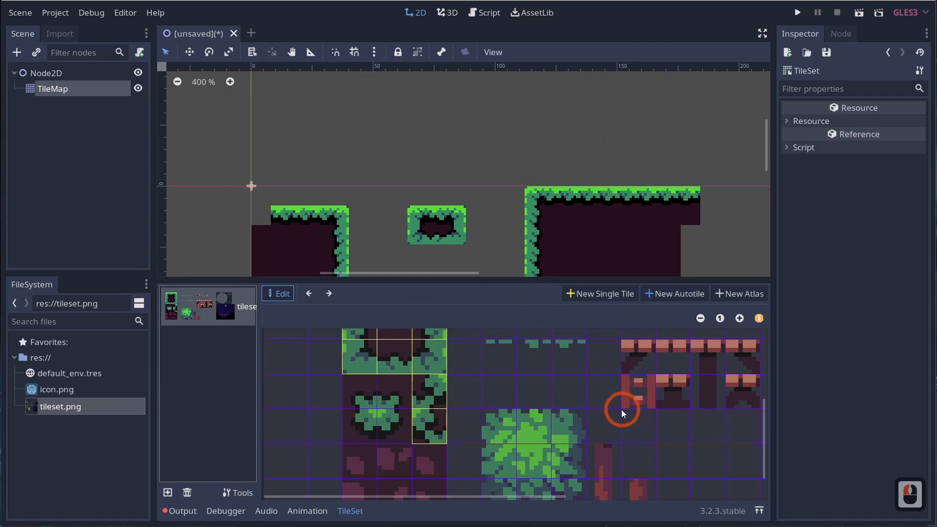
{"action": "middle_click_drag", "start_coordinate": [622, 412], "coordinate": [504, 356]}
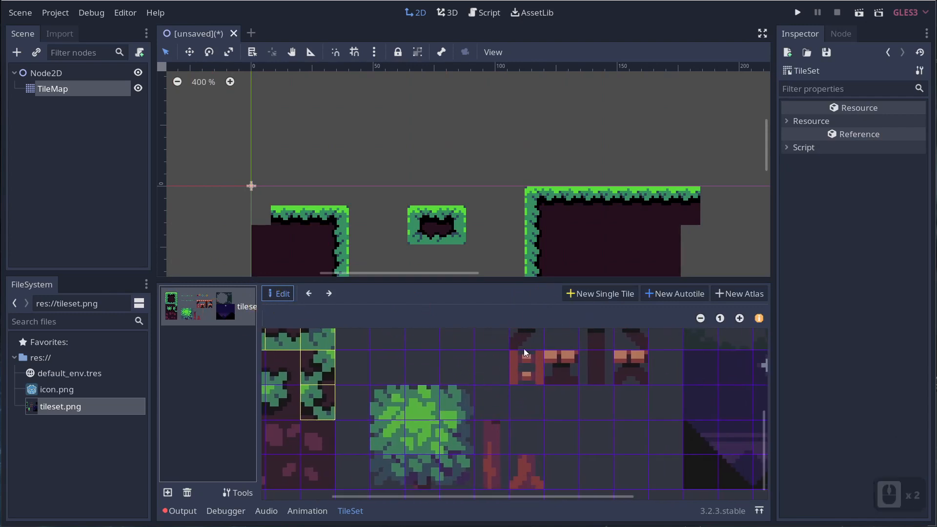
{"action": "left_click", "coordinate": [601, 293]}
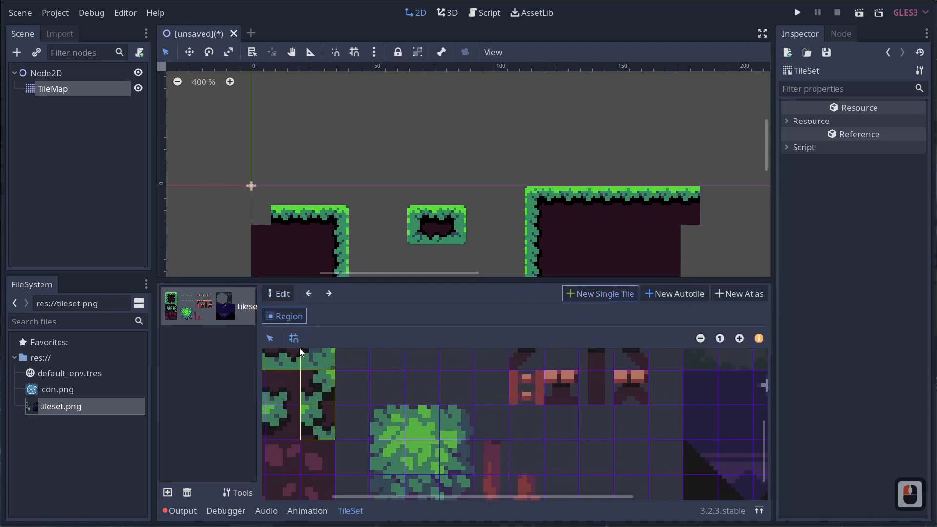
{"action": "left_click", "coordinate": [490, 451]}
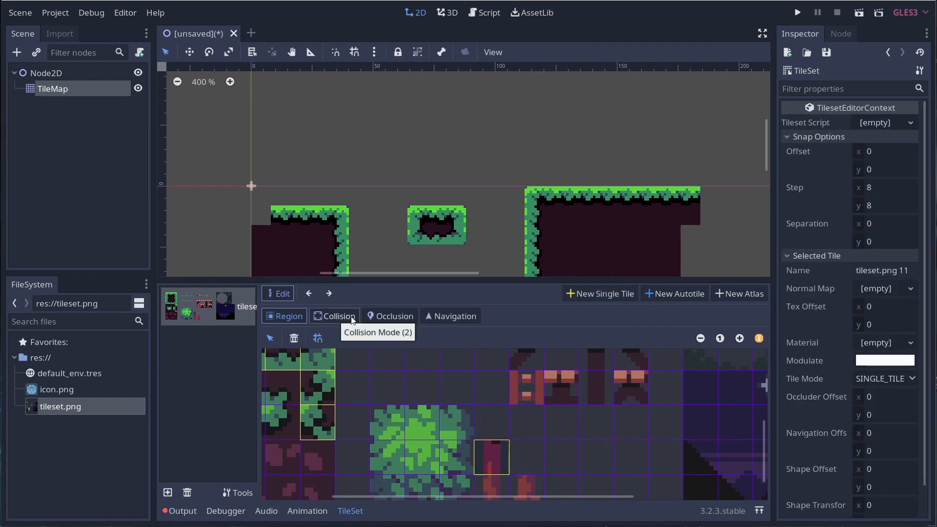
Add single tiles over the lower tree trunk segment and over the flared trunk base beside it
{"action": "left_click", "coordinate": [577, 294]}
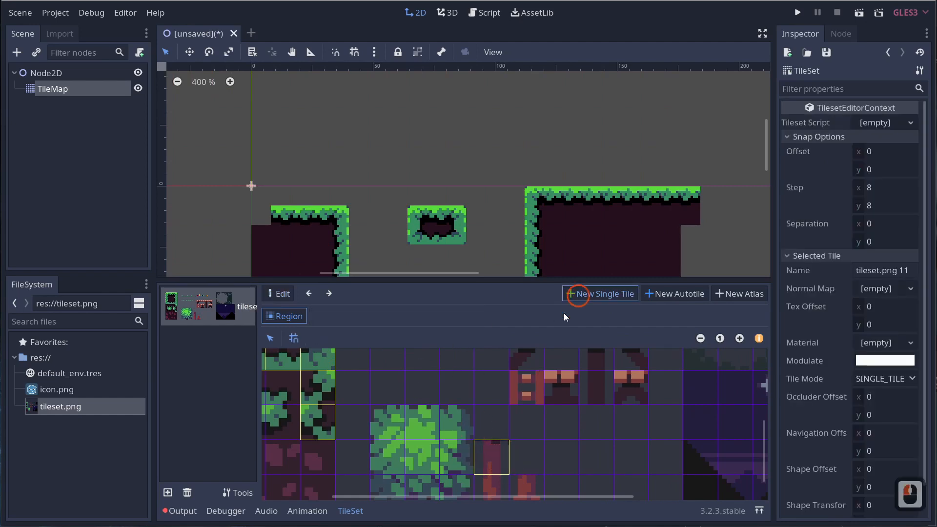
{"action": "left_click", "coordinate": [492, 488]}
{"action": "scroll", "coordinate": [533, 401], "scroll_direction": "down", "scroll_amount": 1}
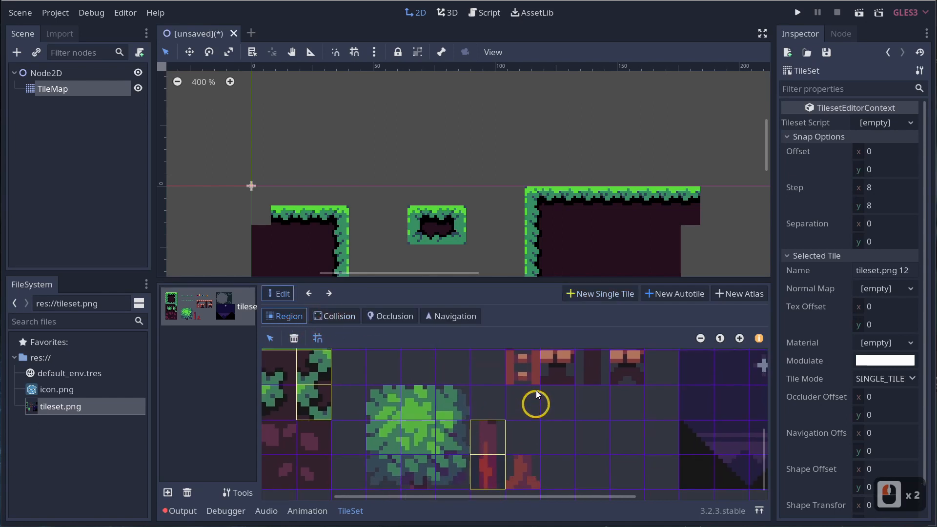
{"action": "left_click", "coordinate": [601, 294]}
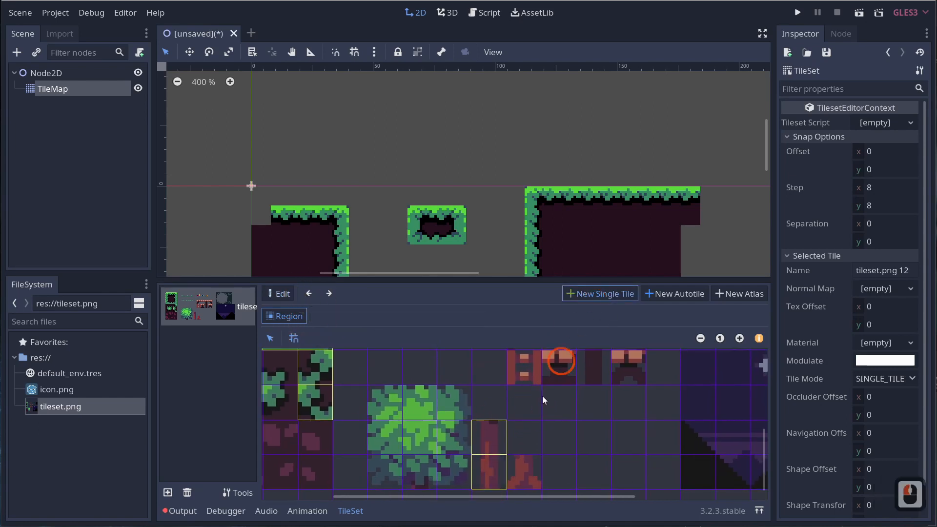
{"action": "left_click", "coordinate": [524, 472]}
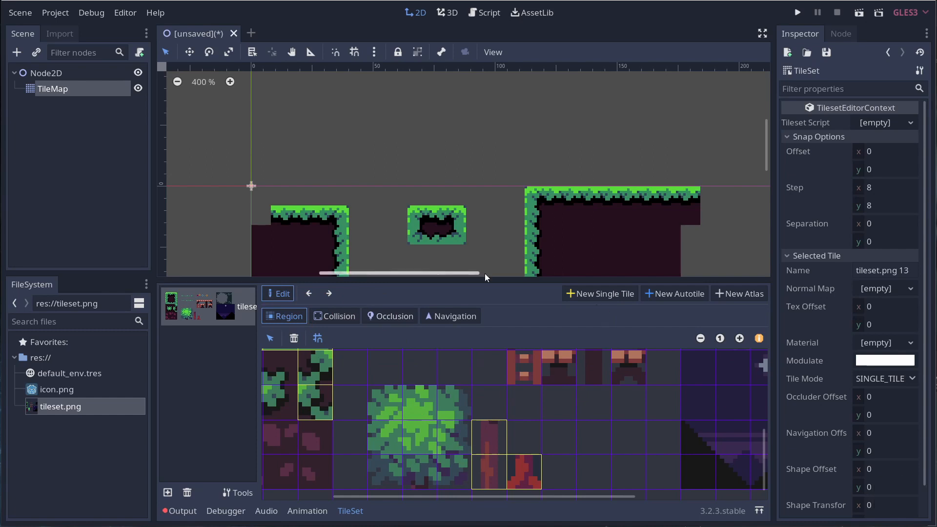
Place the trunk base tileset.png 13 in the TileMap on the raised ground at cell 16, -1
{"action": "left_click", "coordinate": [94, 93]}
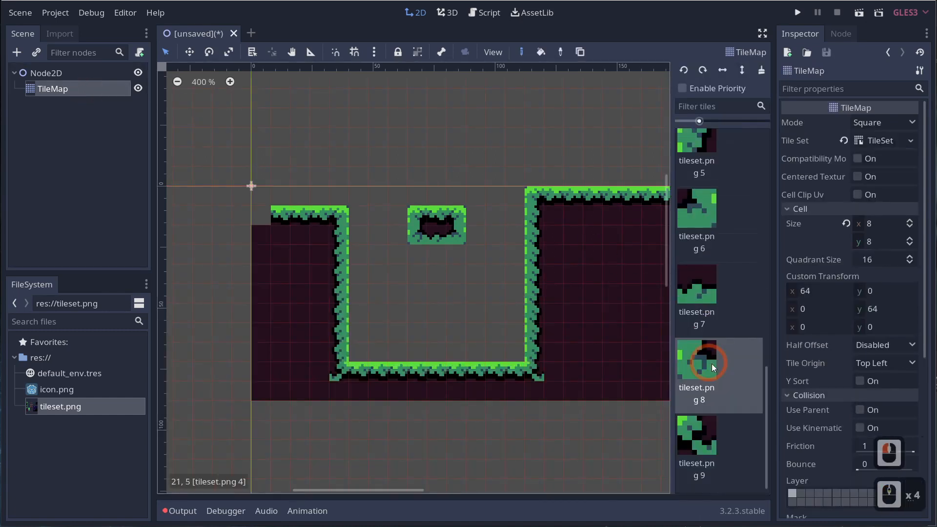
{"action": "scroll", "coordinate": [698, 376], "scroll_direction": "down", "scroll_amount": 3}
{"action": "scroll", "coordinate": [708, 376], "scroll_direction": "up", "scroll_amount": 1}
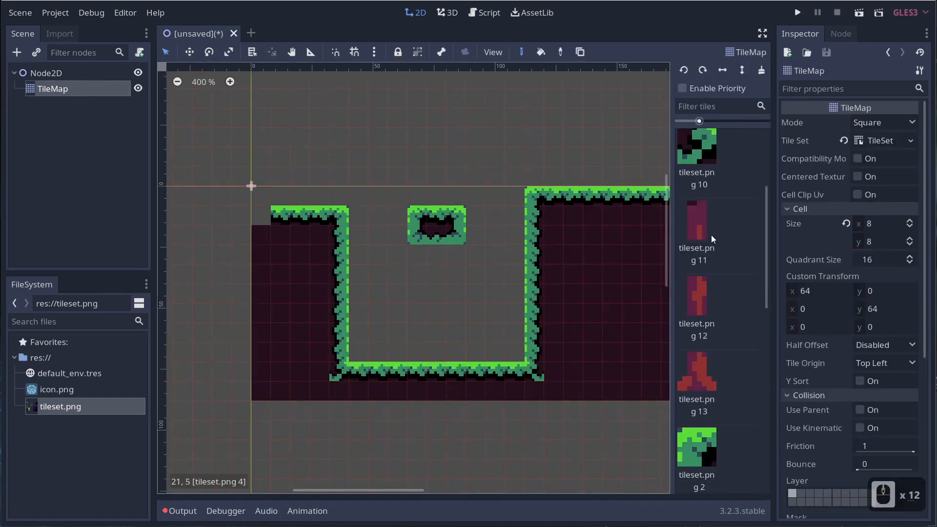
{"action": "left_click", "coordinate": [704, 358]}
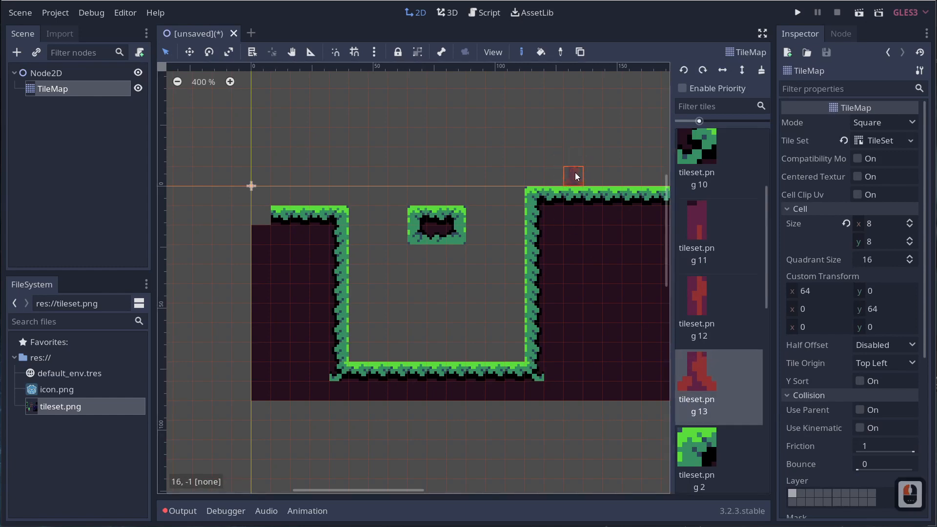
{"action": "left_click", "coordinate": [575, 176]}
Extend the trunk upward with two cells of tileset.png 12 and cap it with tileset.png 11
{"action": "left_click", "coordinate": [709, 292]}
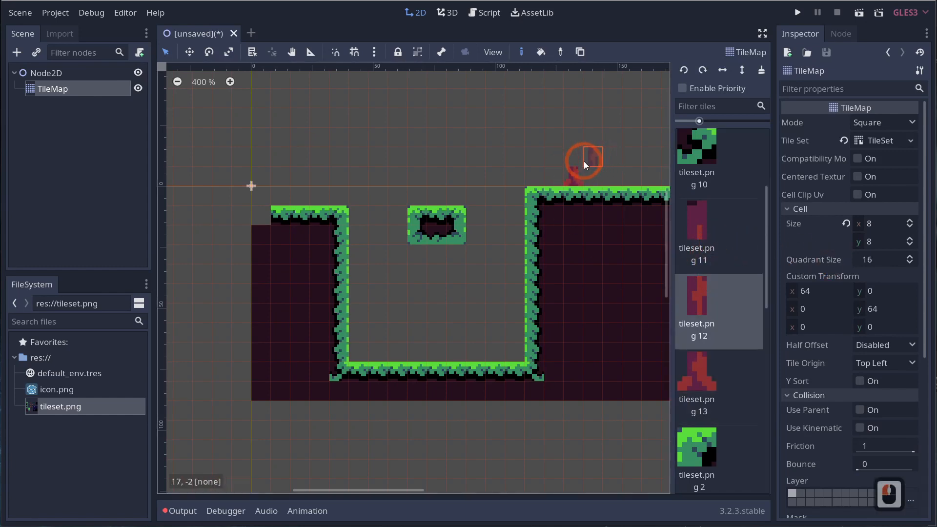
{"action": "left_click", "coordinate": [583, 158]}
{"action": "left_click", "coordinate": [711, 232]}
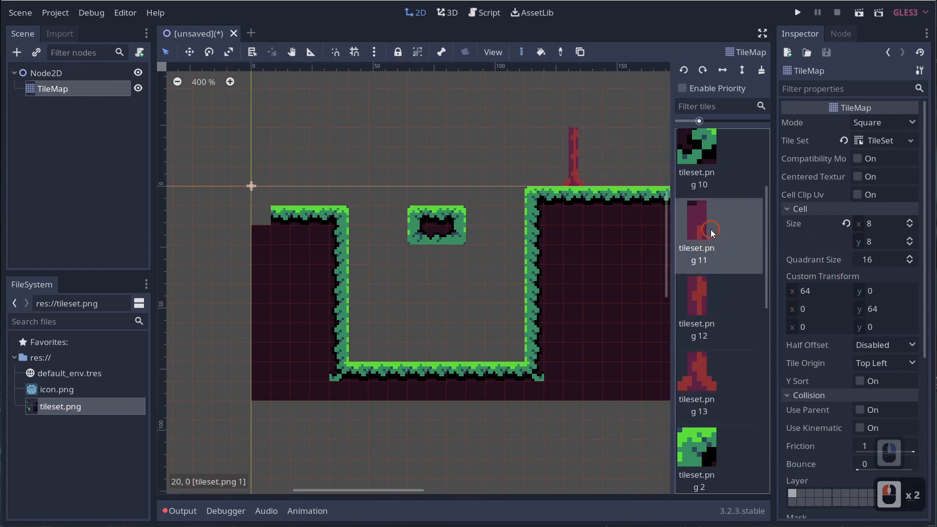
{"action": "left_click", "coordinate": [571, 134]}
{"action": "middle_click_drag", "start_coordinate": [619, 255], "coordinate": [596, 309]}
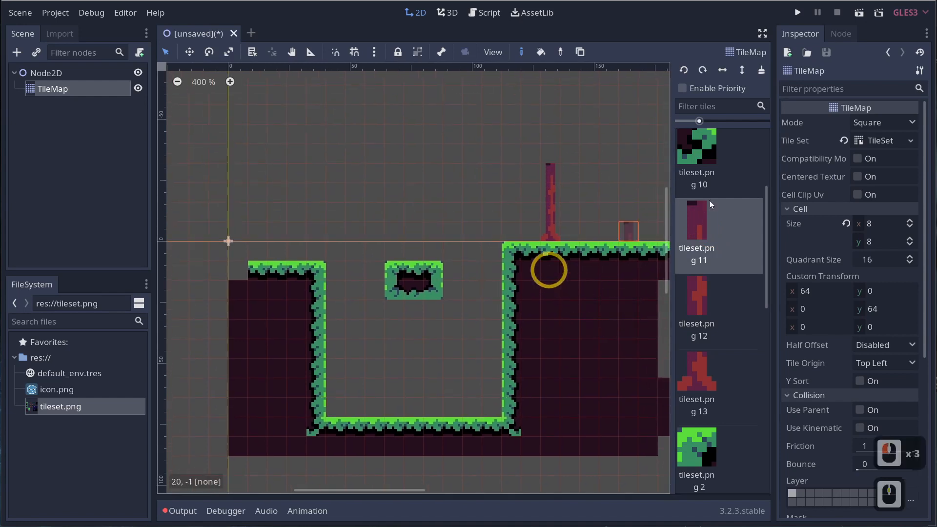
Create an autotile over the three-by-three foliage block in the TileSet and paint its 2x2 bitmask across the block's inner area
{"action": "left_click", "coordinate": [888, 141]}
{"action": "left_click", "coordinate": [225, 311]}
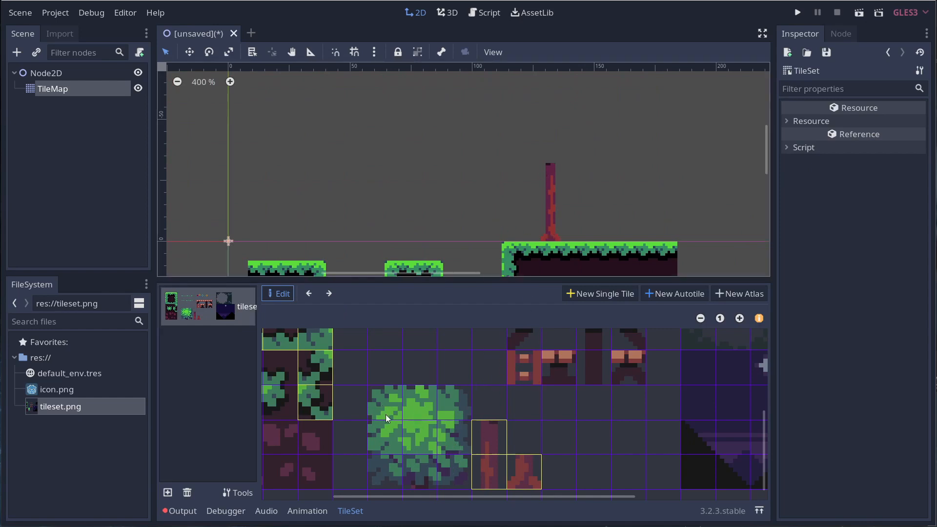
{"action": "middle_click_drag", "start_coordinate": [519, 194], "coordinate": [535, 94]}
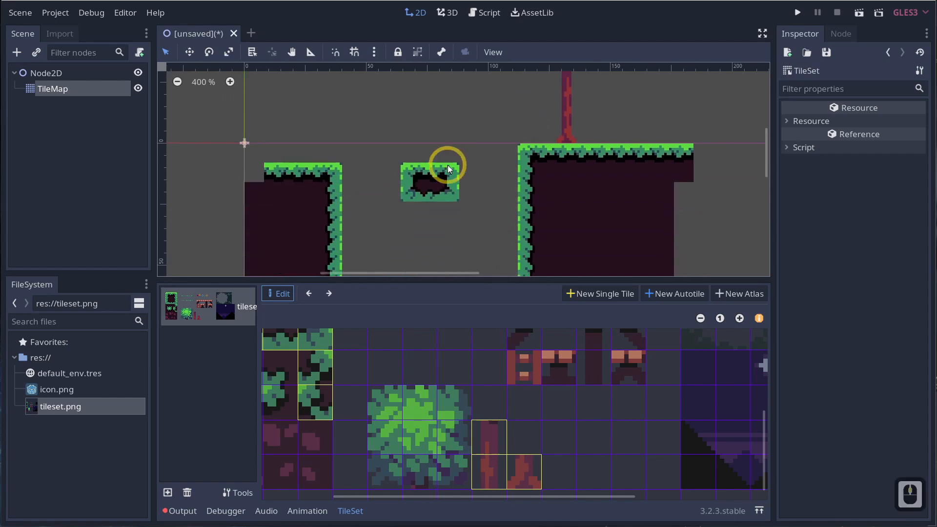
{"action": "middle_click_drag", "start_coordinate": [447, 166], "coordinate": [532, 193]}
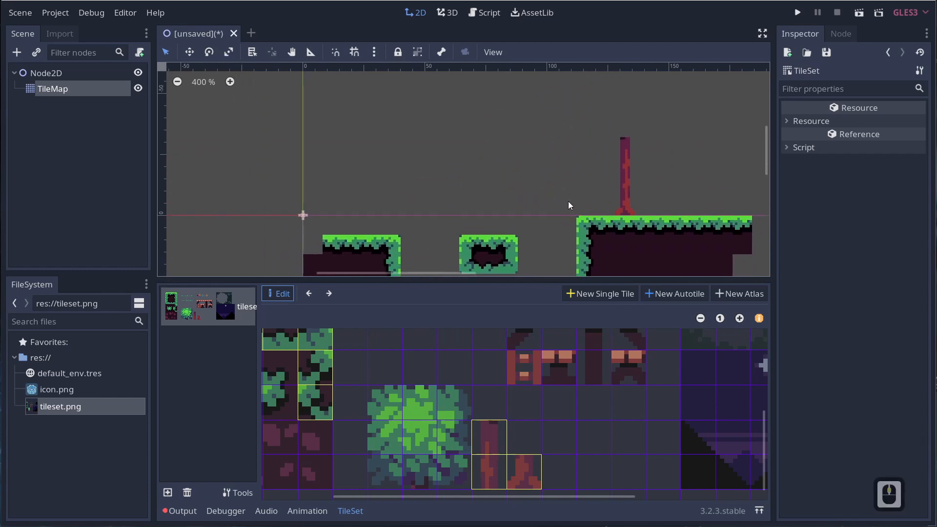
{"action": "left_click", "coordinate": [676, 293]}
{"action": "left_click", "coordinate": [215, 366]}
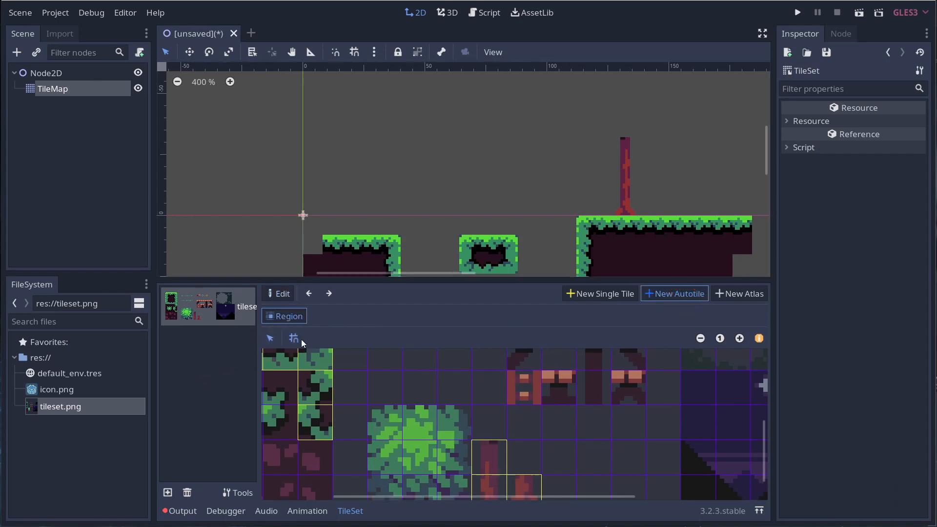
{"action": "middle_click_drag", "start_coordinate": [431, 424], "coordinate": [442, 404]}
{"action": "left_click_drag", "start_coordinate": [398, 420], "coordinate": [454, 475]}
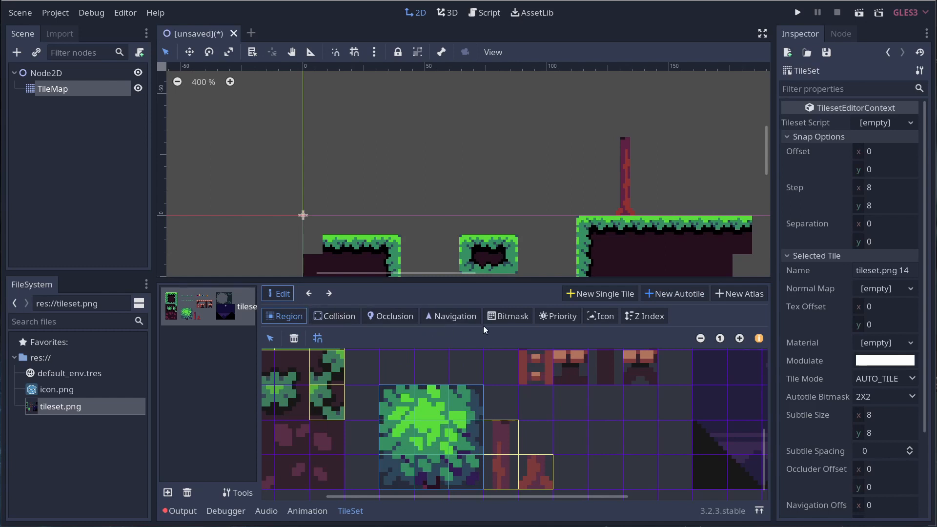
{"action": "left_click", "coordinate": [511, 318]}
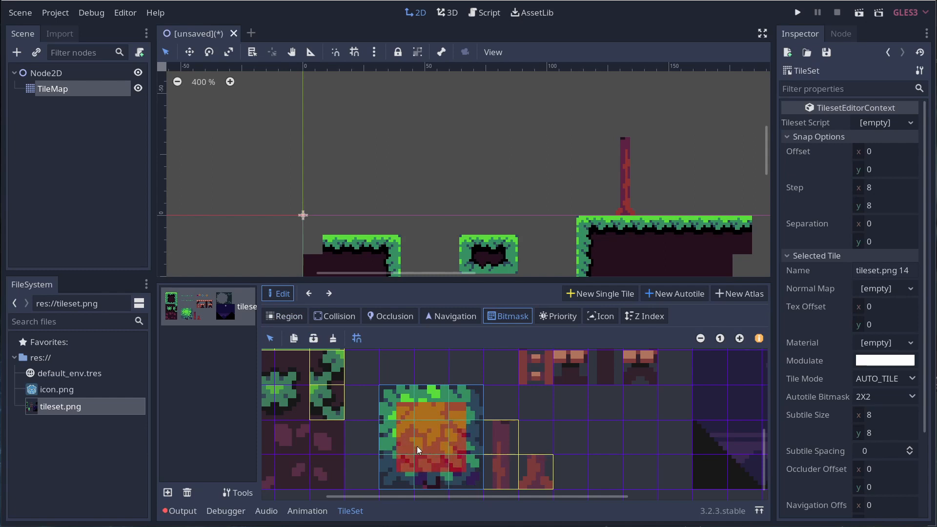
{"action": "left_click", "coordinate": [389, 400]}
Paint a foliage block of autotile tileset.png 14, three cells wide and three high, on top of the tree trunk
{"action": "left_click", "coordinate": [49, 91]}
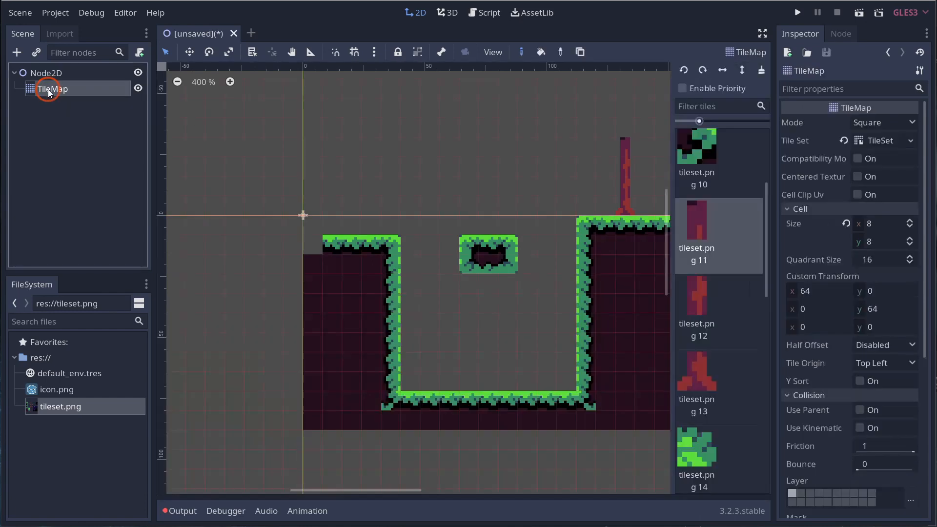
{"action": "scroll", "coordinate": [687, 353], "scroll_direction": "up", "scroll_amount": 17}
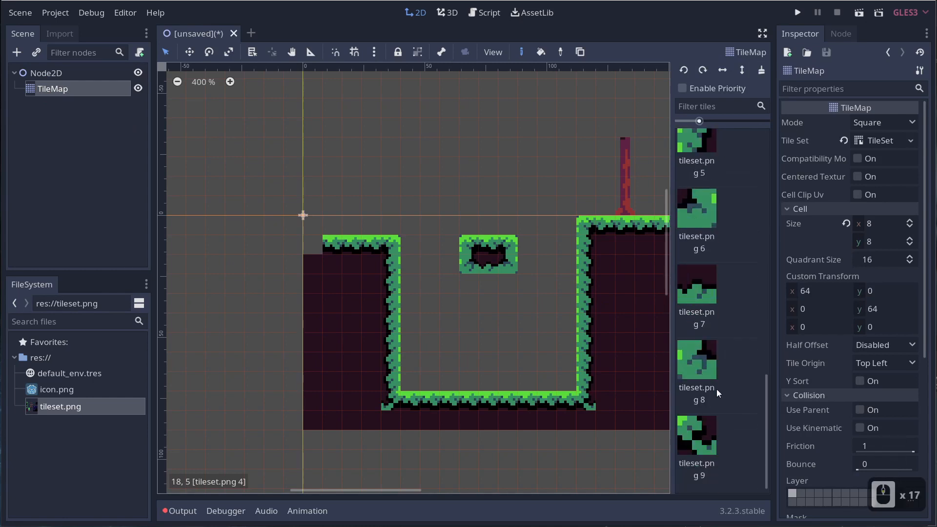
{"action": "scroll", "coordinate": [716, 388], "scroll_direction": "down", "scroll_amount": 13}
{"action": "left_click", "coordinate": [695, 327]}
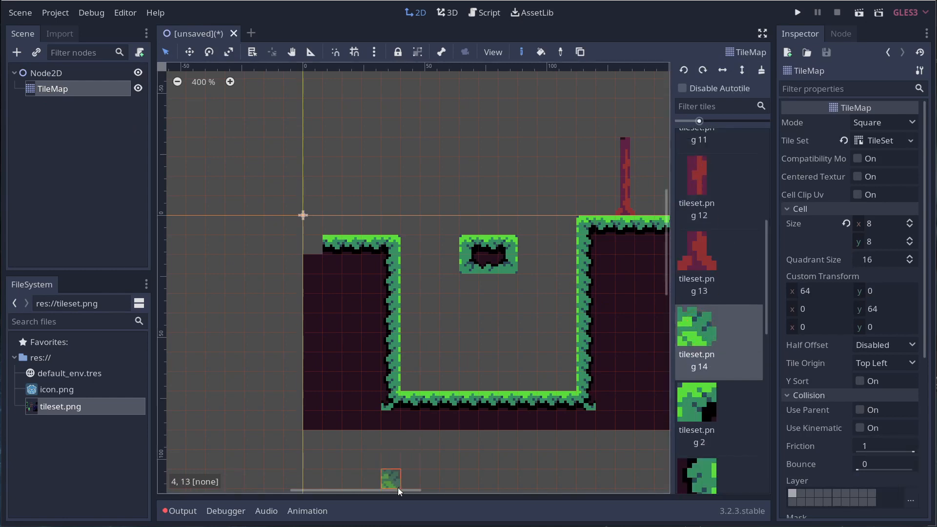
{"action": "left_click_drag", "start_coordinate": [398, 488], "coordinate": [409, 488]}
{"action": "scroll", "coordinate": [432, 376], "scroll_direction": "up", "scroll_amount": 2}
{"action": "scroll", "coordinate": [423, 324], "scroll_direction": "down", "scroll_amount": 2}
{"action": "middle_click_drag", "start_coordinate": [424, 283], "coordinate": [452, 372]}
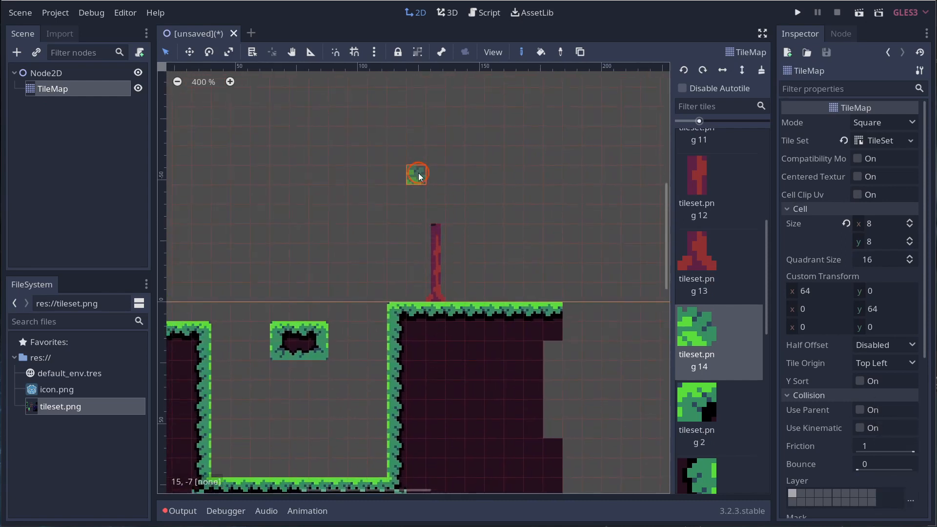
{"action": "left_click_drag", "start_coordinate": [419, 175], "coordinate": [457, 175]}
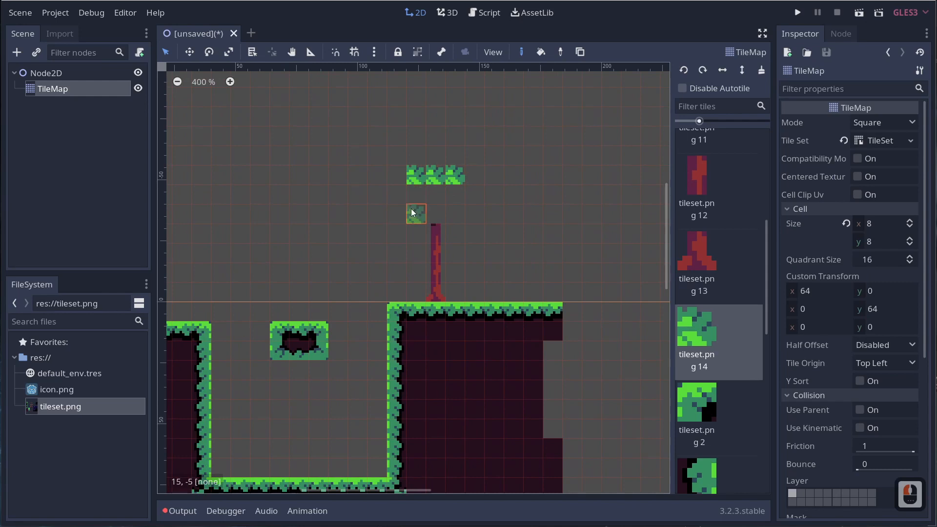
{"action": "mouse_move", "coordinate": [413, 213]}
{"action": "left_mouse_down"}
{"action": "mouse_move", "coordinate": [451, 213]}
{"action": "mouse_move", "coordinate": [418, 193]}
{"action": "mouse_move", "coordinate": [446, 193]}
{"action": "left_mouse_up"}
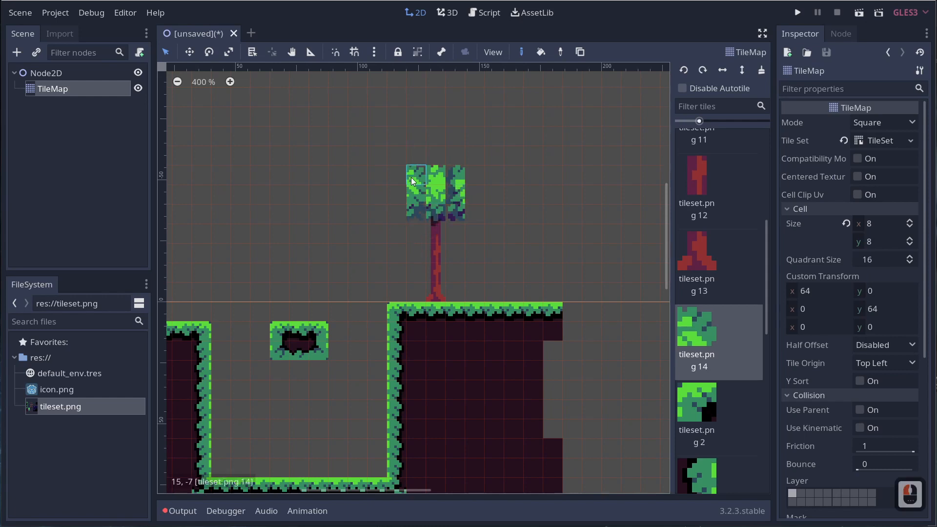
Clear the foliage above the trunk and repaint it with tileset.png 14, four cells wide and four high
{"action": "right_click_drag", "start_coordinate": [410, 175], "coordinate": [409, 207]}
{"action": "mouse_move", "coordinate": [408, 203]}
{"action": "left_mouse_down"}
{"action": "mouse_move", "coordinate": [415, 191]}
{"action": "mouse_move", "coordinate": [459, 210]}
{"action": "left_mouse_up"}
{"action": "left_click_drag", "start_coordinate": [422, 186], "coordinate": [449, 184]}
{"action": "mouse_move", "coordinate": [421, 188]}
{"action": "right_mouse_down"}
{"action": "mouse_move", "coordinate": [458, 188]}
{"action": "mouse_move", "coordinate": [455, 212]}
{"action": "right_mouse_up"}
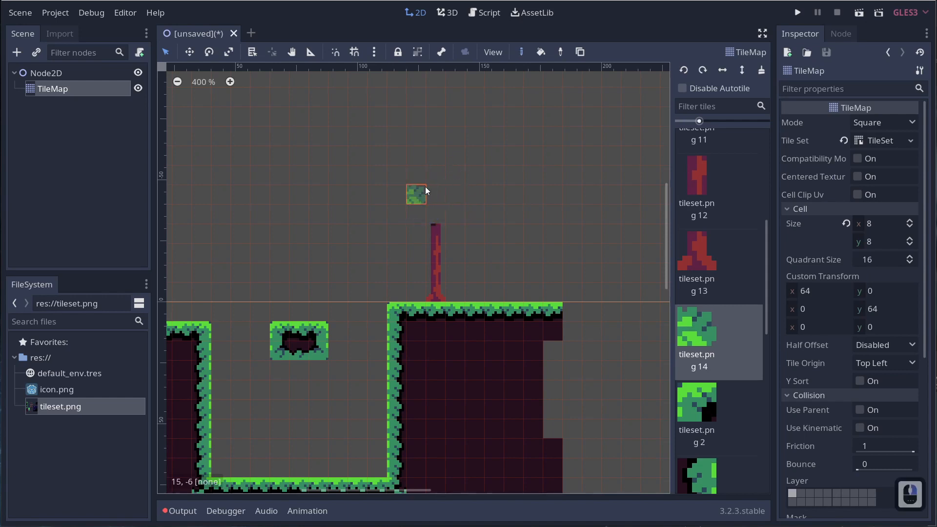
{"action": "mouse_move", "coordinate": [426, 186]}
{"action": "left_mouse_down"}
{"action": "mouse_move", "coordinate": [467, 197]}
{"action": "mouse_move", "coordinate": [420, 203]}
{"action": "mouse_move", "coordinate": [465, 195]}
{"action": "mouse_move", "coordinate": [464, 186]}
{"action": "mouse_move", "coordinate": [420, 184]}
{"action": "mouse_move", "coordinate": [416, 160]}
{"action": "left_mouse_up"}
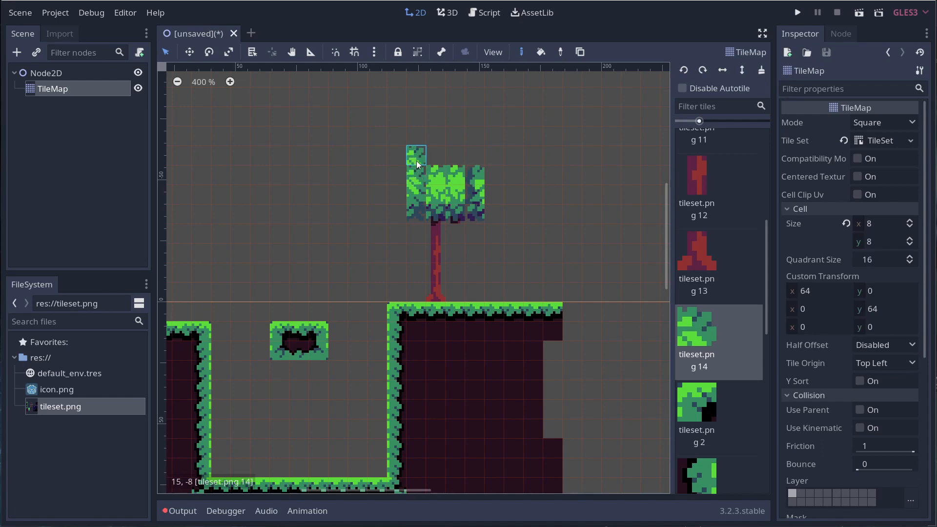
{"action": "left_click", "coordinate": [471, 159]}
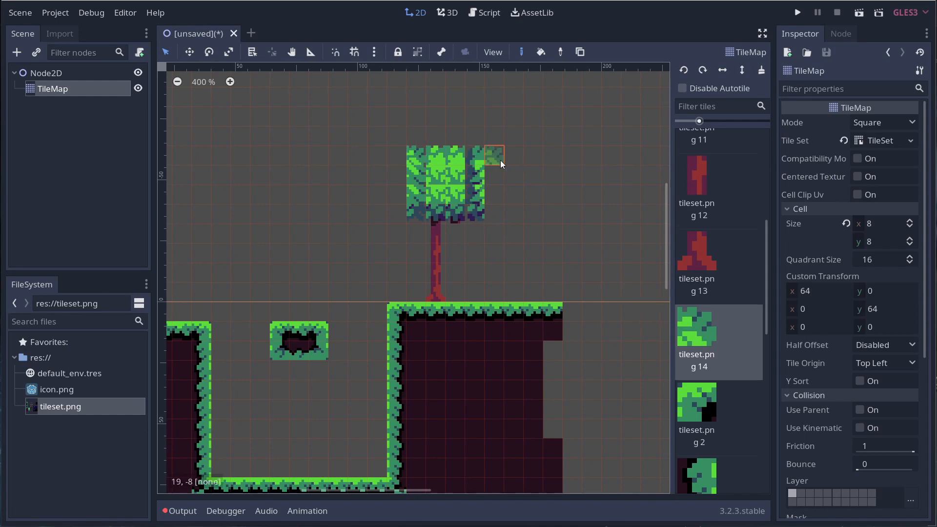
Repaint the 2x2 bitmask of foliage autotile tileset.png 14, marking the outer halves of its side columns and the whole middle column
{"action": "left_click", "coordinate": [873, 141]}
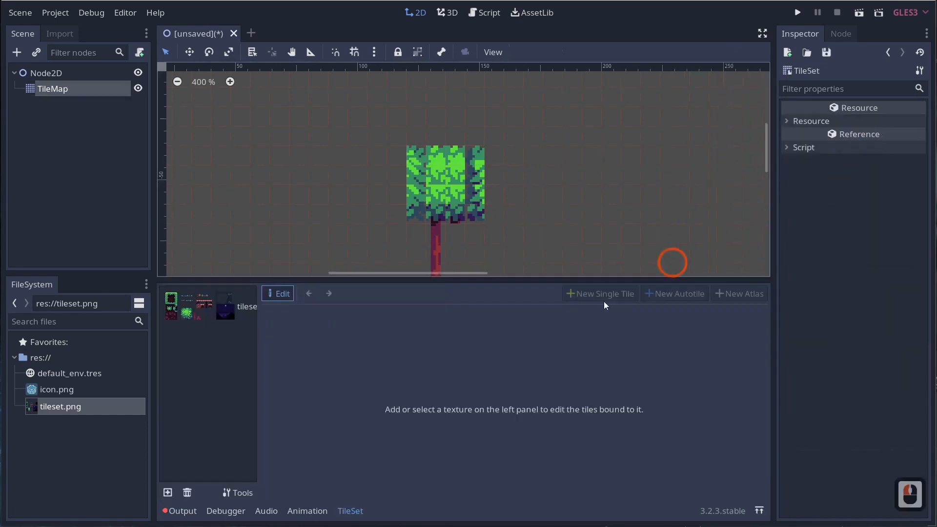
{"action": "left_click", "coordinate": [209, 321]}
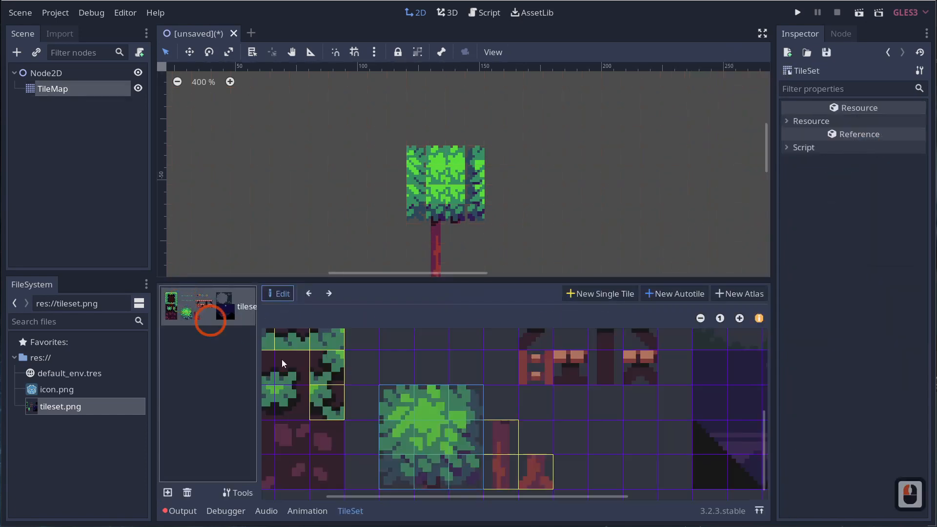
{"action": "left_click", "coordinate": [416, 421]}
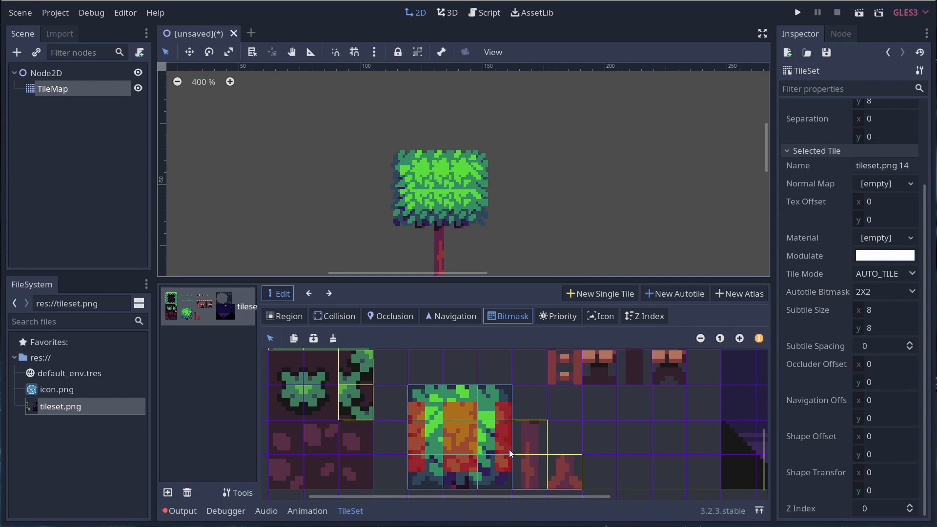
Paint more tileset.png 14 foliage on the TileMap, widening the canopy to ten cells and adding irregular branches above it and on both sides
{"action": "left_click", "coordinate": [54, 74]}
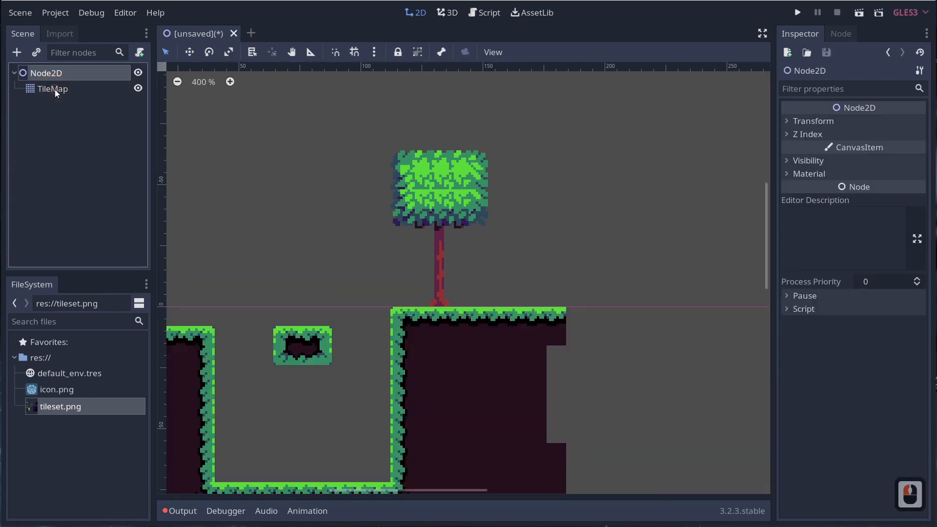
{"action": "left_click", "coordinate": [55, 89]}
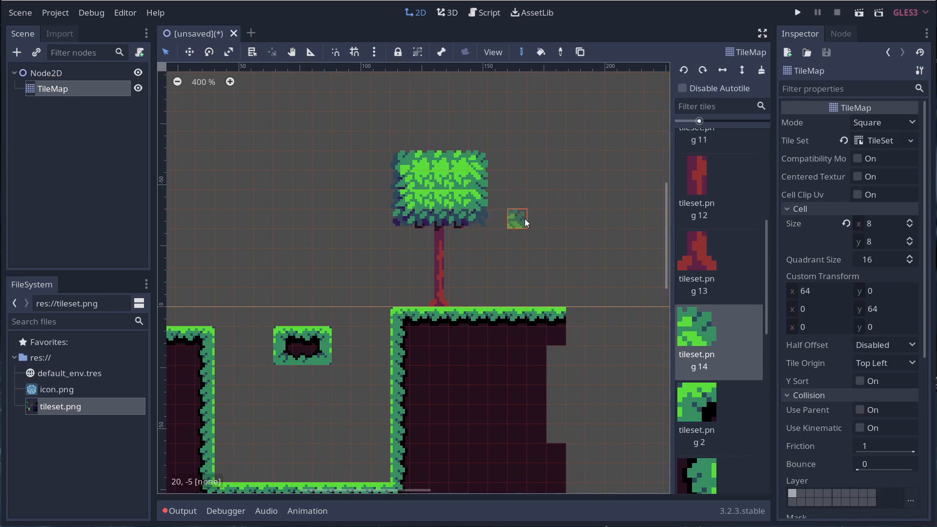
{"action": "mouse_move", "coordinate": [491, 217]}
{"action": "left_mouse_down"}
{"action": "mouse_move", "coordinate": [554, 211]}
{"action": "mouse_move", "coordinate": [554, 161]}
{"action": "mouse_move", "coordinate": [488, 180]}
{"action": "mouse_move", "coordinate": [554, 190]}
{"action": "mouse_move", "coordinate": [513, 177]}
{"action": "left_mouse_up"}
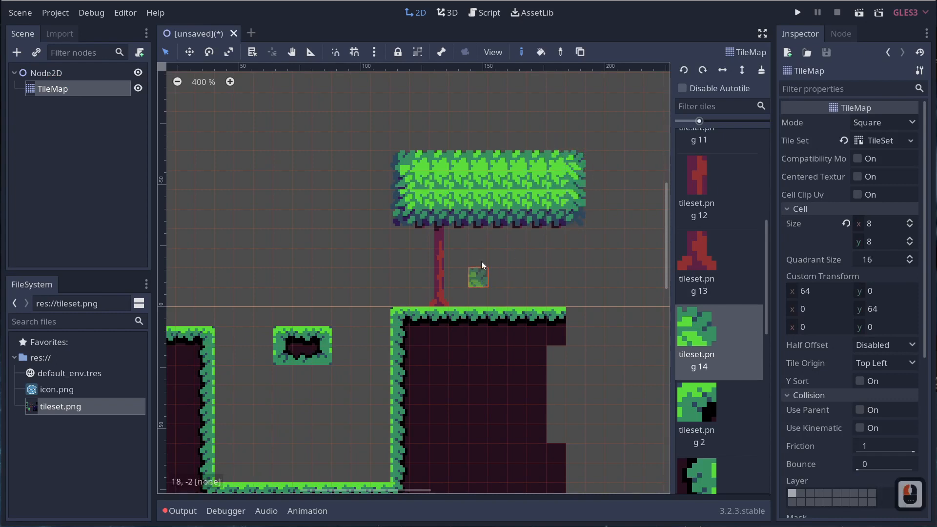
{"action": "mouse_move", "coordinate": [409, 188]}
{"action": "left_mouse_down"}
{"action": "mouse_move", "coordinate": [369, 127]}
{"action": "mouse_move", "coordinate": [398, 138]}
{"action": "mouse_move", "coordinate": [388, 171]}
{"action": "mouse_move", "coordinate": [434, 182]}
{"action": "left_mouse_up"}
{"action": "mouse_move", "coordinate": [573, 138]}
{"action": "left_mouse_down"}
{"action": "mouse_move", "coordinate": [611, 131]}
{"action": "mouse_move", "coordinate": [583, 92]}
{"action": "mouse_move", "coordinate": [548, 139]}
{"action": "mouse_move", "coordinate": [603, 107]}
{"action": "mouse_move", "coordinate": [553, 147]}
{"action": "left_mouse_up"}
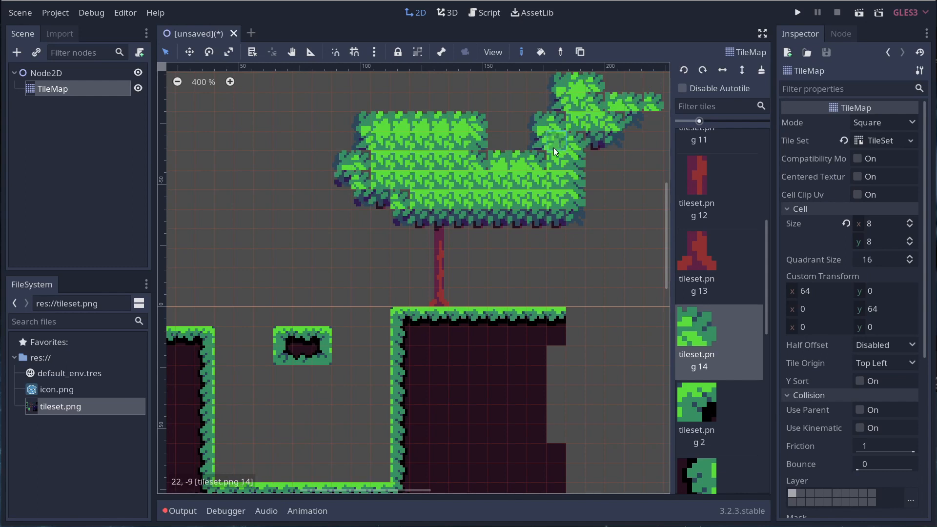
{"action": "left_click", "coordinate": [658, 115]}
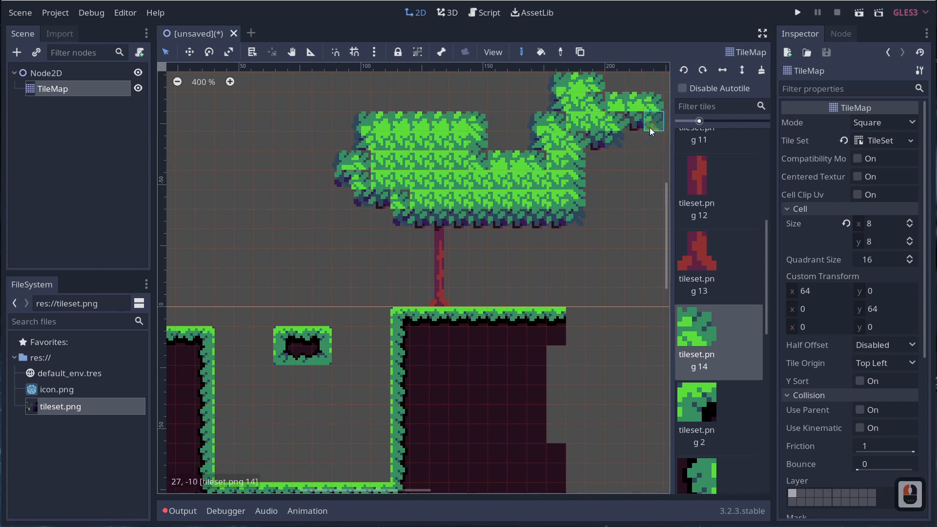
Erase the foliage extending to the right of the tree canopy, leaving the part over the trunk and to its left
{"action": "middle_click_drag", "start_coordinate": [572, 191], "coordinate": [503, 263]}
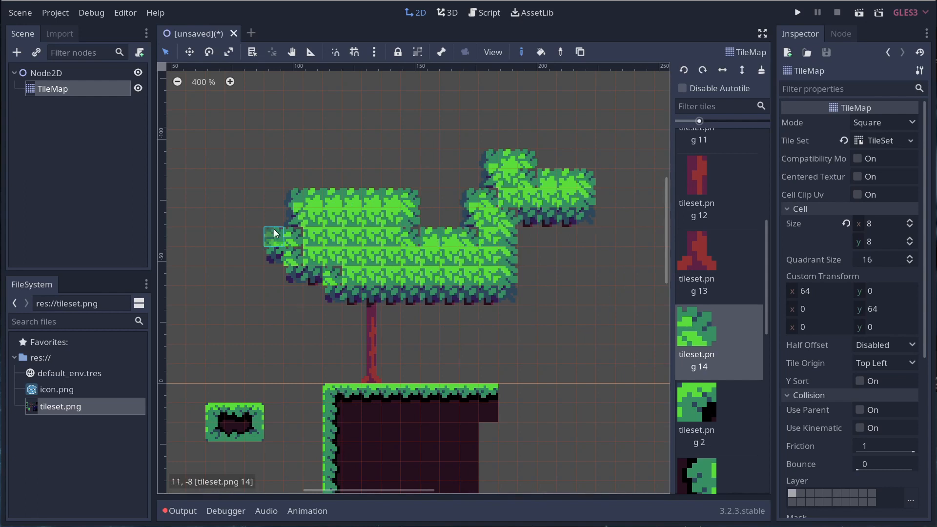
{"action": "mouse_move", "coordinate": [435, 299]}
{"action": "right_mouse_down"}
{"action": "mouse_move", "coordinate": [430, 224]}
{"action": "mouse_move", "coordinate": [438, 286]}
{"action": "mouse_move", "coordinate": [456, 254]}
{"action": "mouse_move", "coordinate": [472, 289]}
{"action": "mouse_move", "coordinate": [426, 250]}
{"action": "mouse_move", "coordinate": [590, 212]}
{"action": "mouse_move", "coordinate": [483, 170]}
{"action": "mouse_move", "coordinate": [571, 171]}
{"action": "right_mouse_up"}
{"action": "mouse_move", "coordinate": [469, 200]}
{"action": "right_mouse_down"}
{"action": "mouse_move", "coordinate": [443, 244]}
{"action": "mouse_move", "coordinate": [542, 215]}
{"action": "mouse_move", "coordinate": [529, 218]}
{"action": "right_mouse_up"}
Reopen the tileset texture in the TileSet and compare its terrain tiles with the edges and inner corners of the painted terrain
{"action": "middle_click_drag", "start_coordinate": [414, 303], "coordinate": [576, 241]}
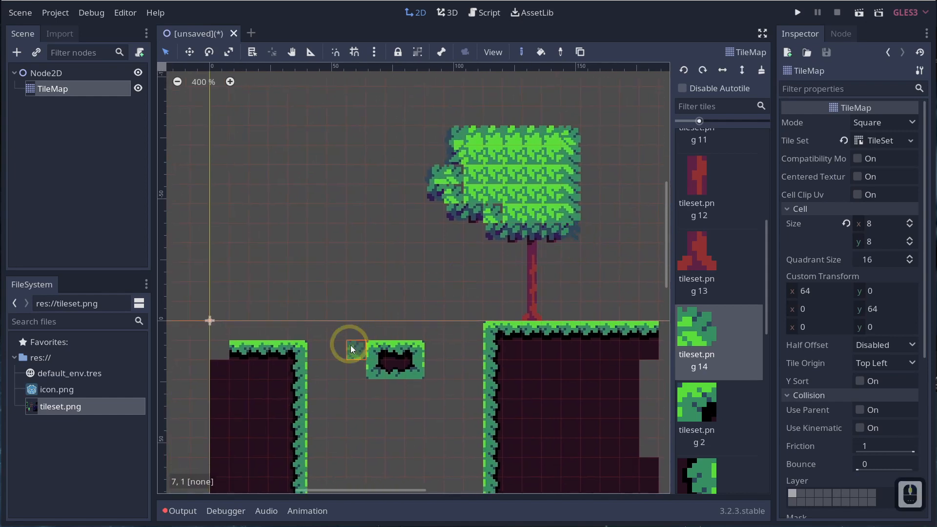
{"action": "middle_click_drag", "start_coordinate": [350, 349], "coordinate": [310, 294]}
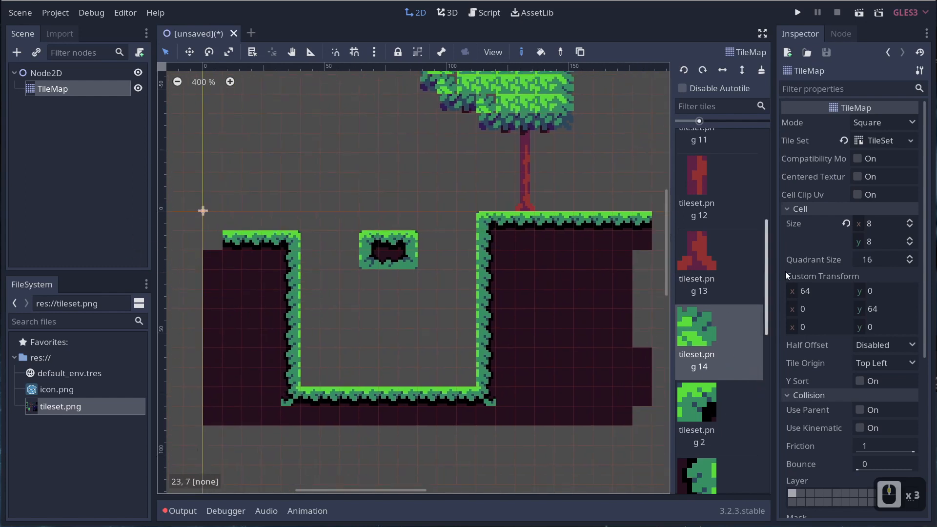
{"action": "left_click", "coordinate": [878, 141]}
{"action": "left_click", "coordinate": [397, 403]}
{"action": "left_click", "coordinate": [191, 312]}
{"action": "left_click", "coordinate": [361, 416]}
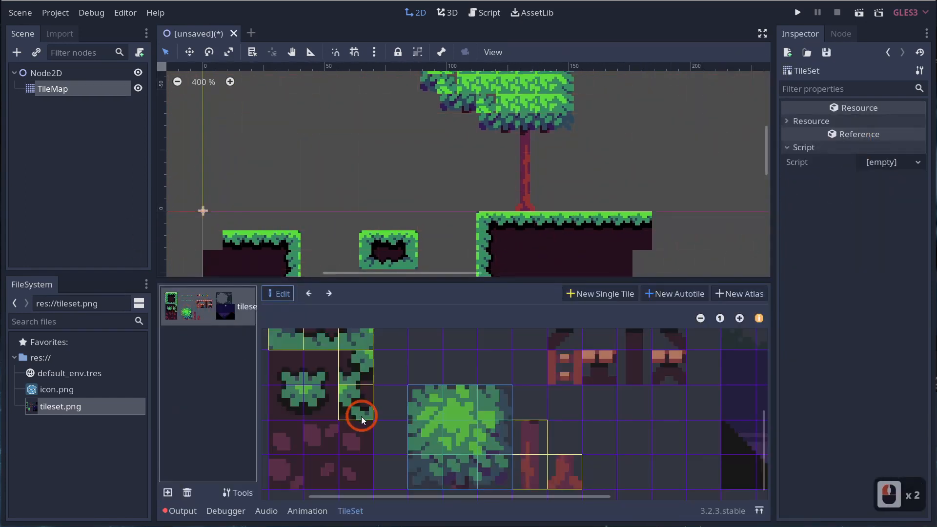
{"action": "scroll", "coordinate": [466, 383], "scroll_direction": "up", "scroll_amount": 2}
{"action": "scroll", "coordinate": [335, 399], "scroll_direction": "up", "scroll_amount": 2}
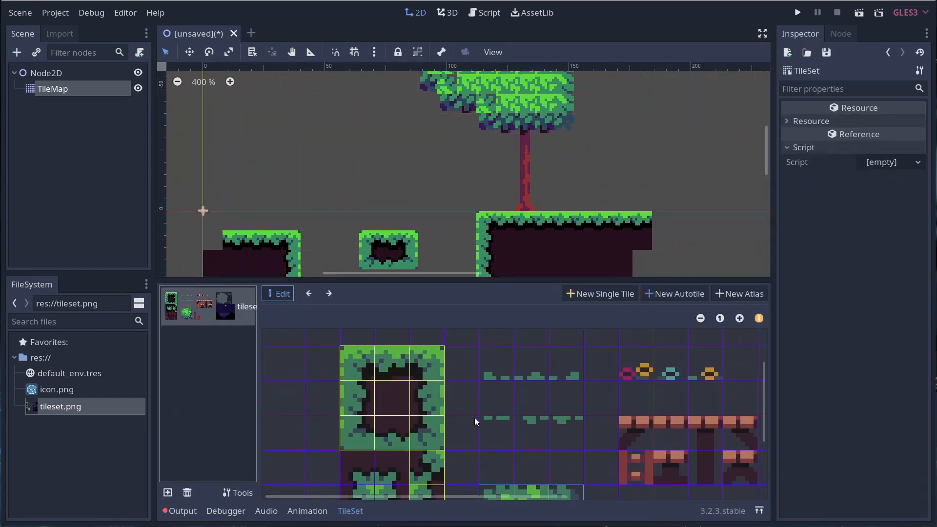
{"action": "middle_click_drag", "start_coordinate": [484, 422], "coordinate": [434, 346]}
{"action": "middle_click_drag", "start_coordinate": [420, 383], "coordinate": [470, 427]}
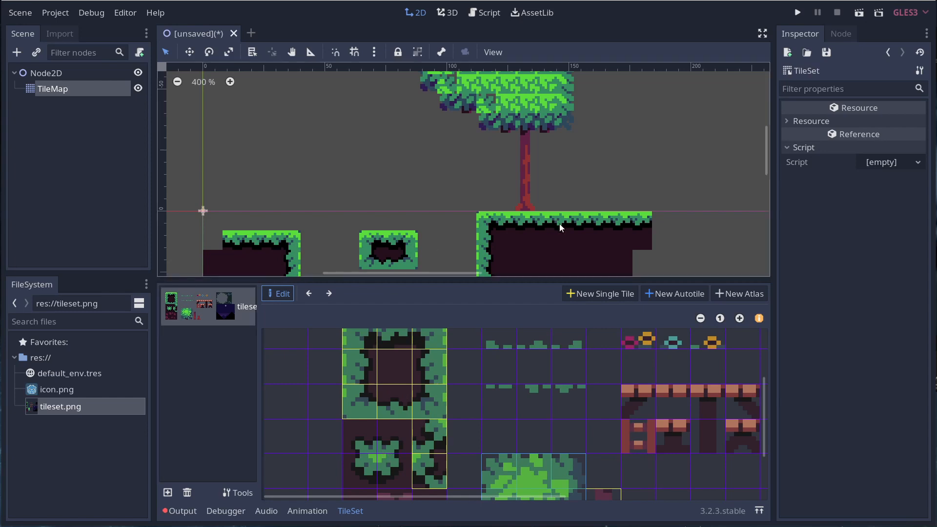
{"action": "scroll", "coordinate": [566, 195], "scroll_direction": "down", "scroll_amount": 5}
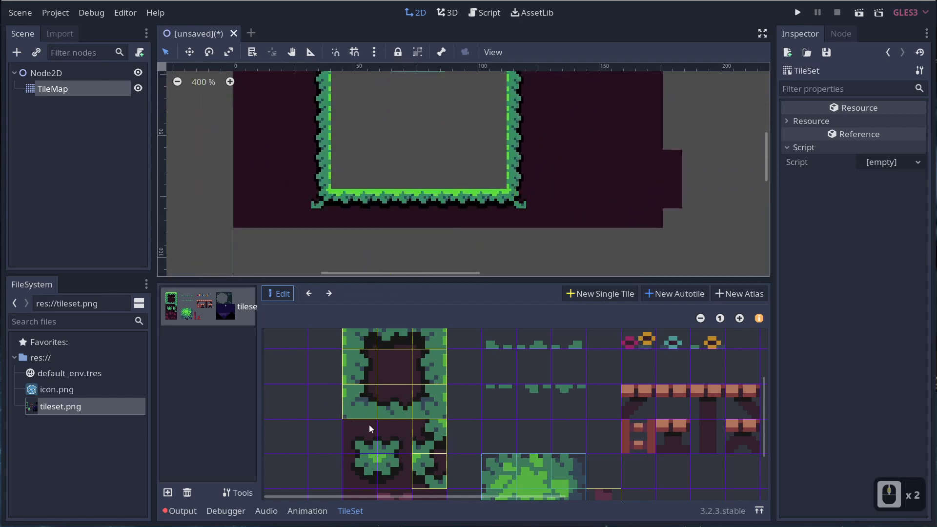
{"action": "middle_click_drag", "start_coordinate": [375, 390], "coordinate": [374, 425]}
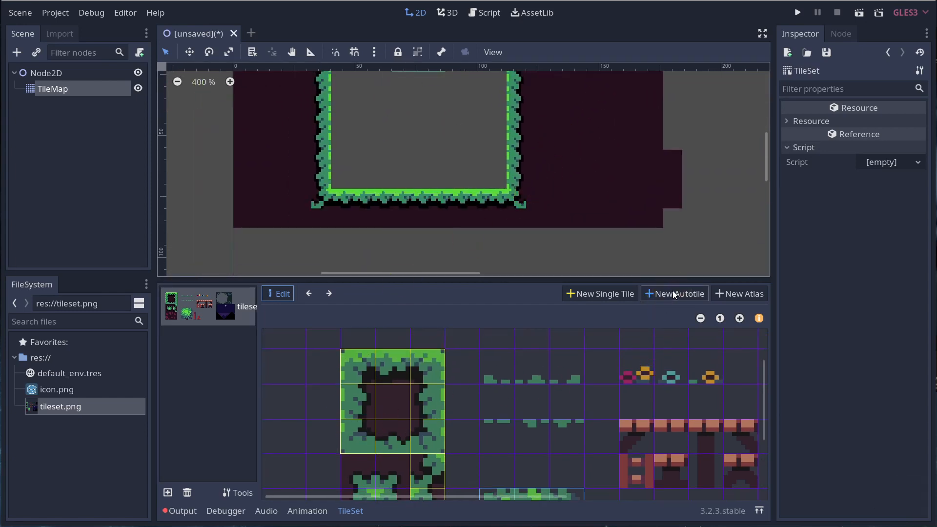
Delete the three single tiles in the top row of the terrain block, tileset.png 0, 1 and 2, from the TileSet
{"action": "left_click", "coordinate": [356, 377]}
{"action": "left_click", "coordinate": [290, 337]}
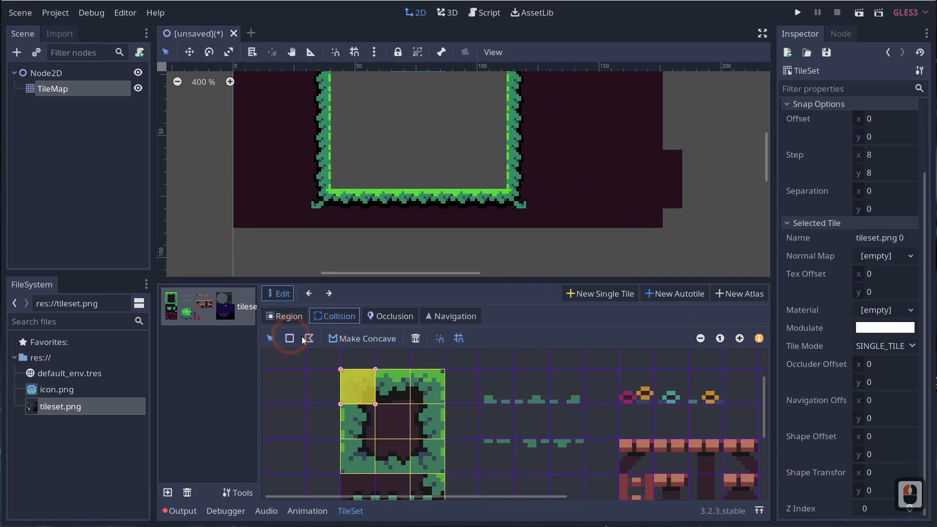
{"action": "left_click", "coordinate": [415, 339]}
{"action": "left_click", "coordinate": [417, 340]}
{"action": "left_click", "coordinate": [300, 316]}
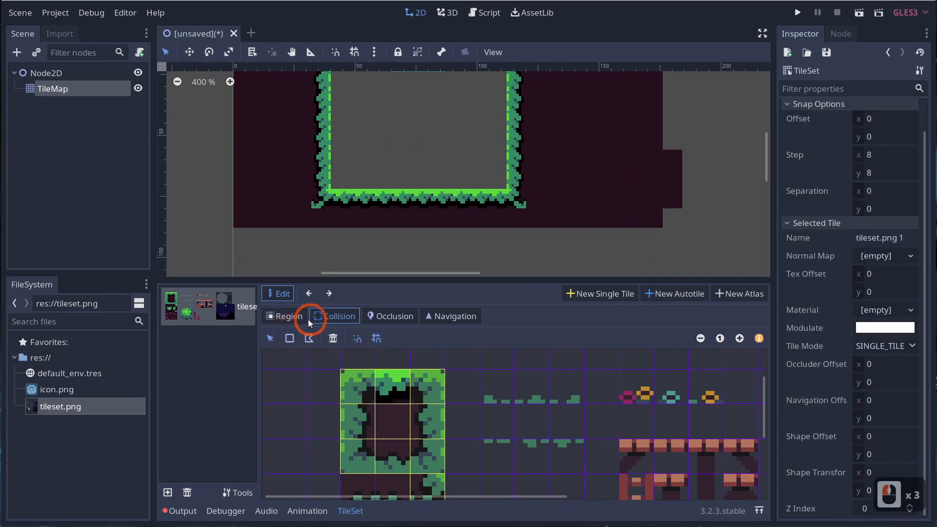
{"action": "left_click", "coordinate": [352, 375]}
{"action": "left_click", "coordinate": [297, 338]}
{"action": "left_click", "coordinate": [402, 378]}
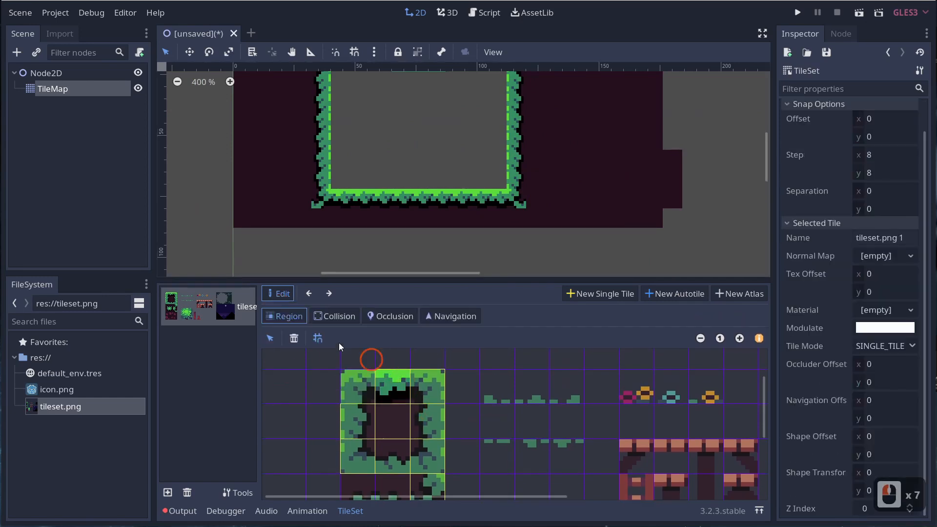
{"action": "left_click", "coordinate": [299, 338]}
{"action": "left_click", "coordinate": [442, 380]}
{"action": "left_click", "coordinate": [294, 337]}
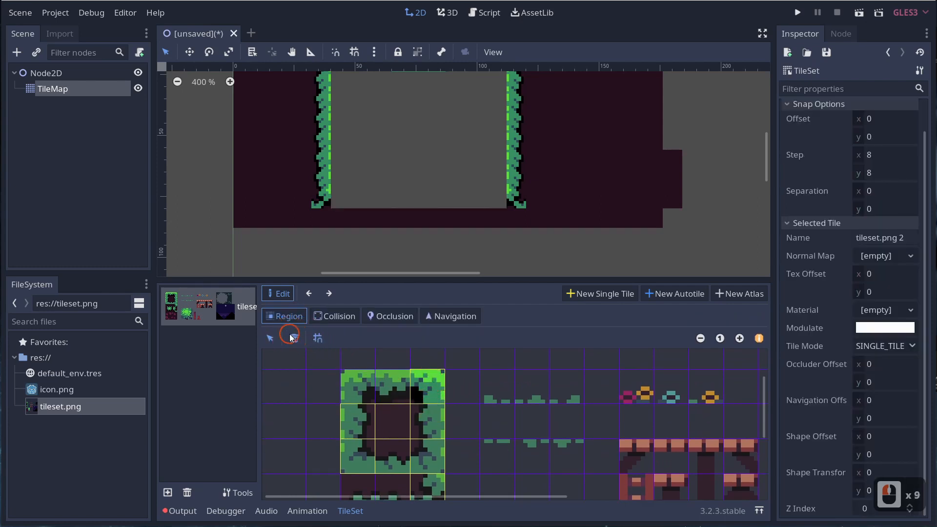
Delete the single tiles in the middle row of the terrain block, including the plain centre tile
{"action": "left_click", "coordinate": [357, 394]}
{"action": "left_click", "coordinate": [292, 341]}
{"action": "left_click", "coordinate": [290, 339]}
{"action": "left_click", "coordinate": [399, 412]}
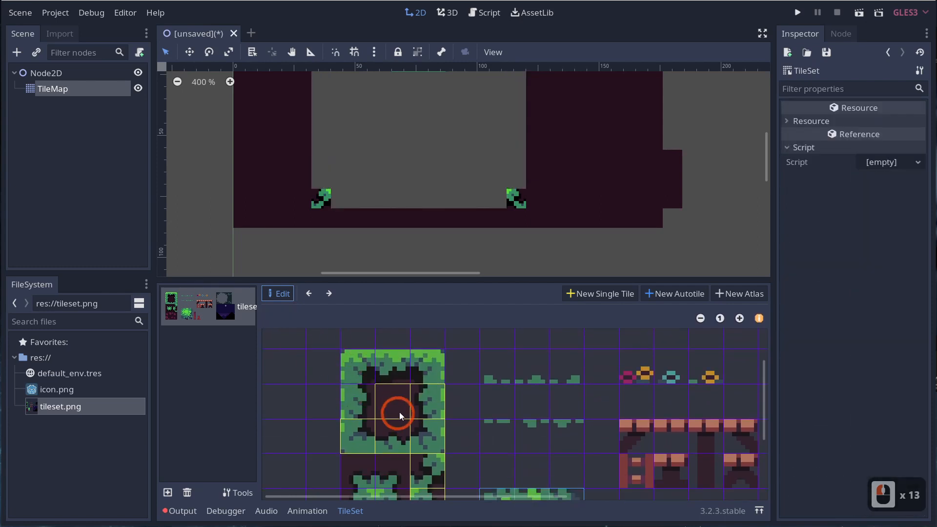
{"action": "left_click", "coordinate": [302, 348]}
{"action": "left_click", "coordinate": [446, 401]}
{"action": "left_click", "coordinate": [409, 401]}
{"action": "left_click", "coordinate": [291, 341]}
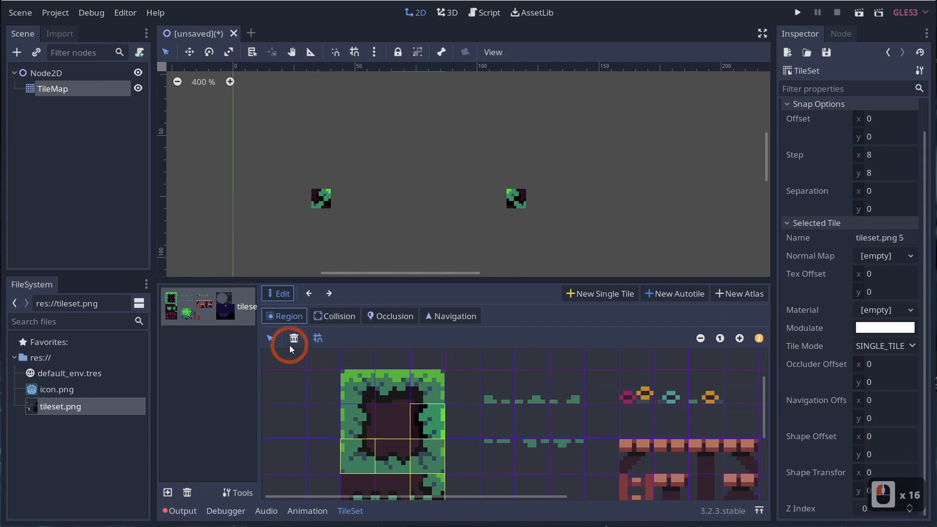
Delete the three single tiles in the bottom row of the terrain block
{"action": "left_click", "coordinate": [364, 425]}
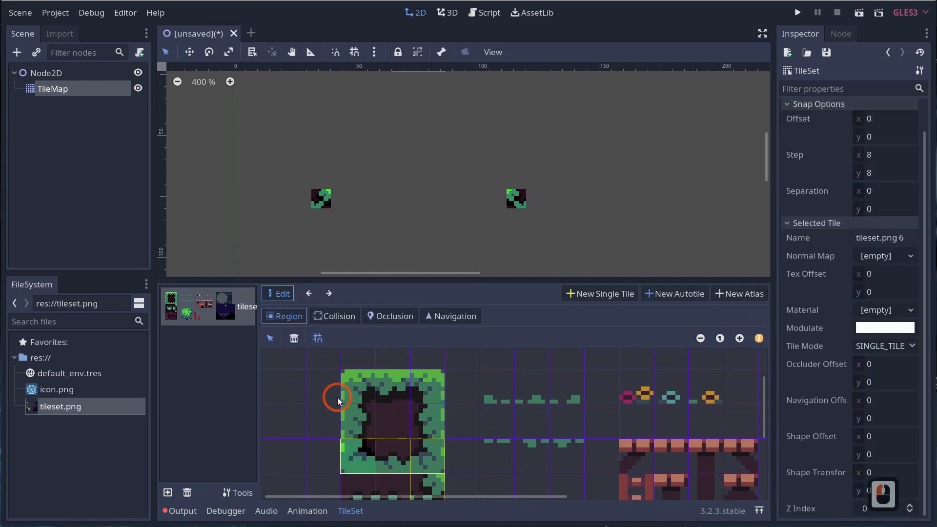
{"action": "left_click", "coordinate": [437, 457]}
{"action": "left_click", "coordinate": [295, 342]}
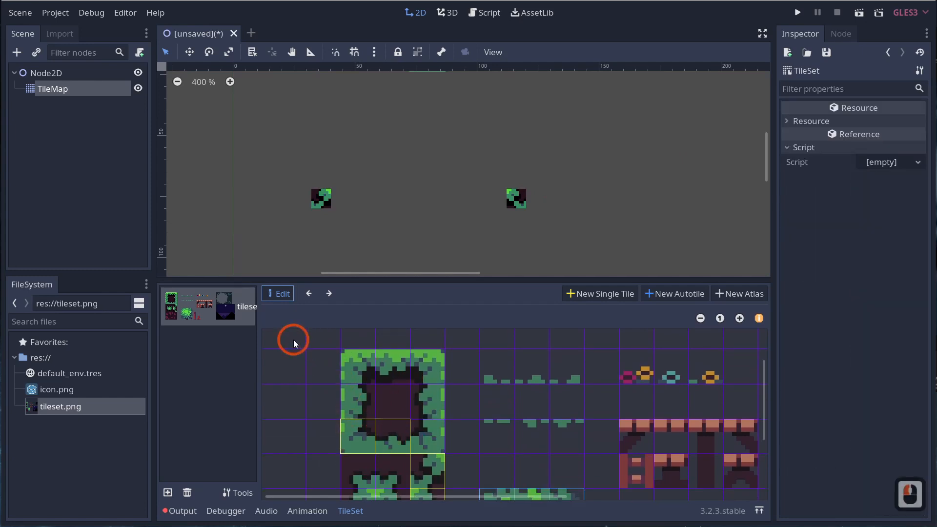
{"action": "left_click", "coordinate": [390, 411]}
{"action": "left_click", "coordinate": [294, 338]}
{"action": "left_click", "coordinate": [370, 440]}
{"action": "left_click", "coordinate": [292, 336]}
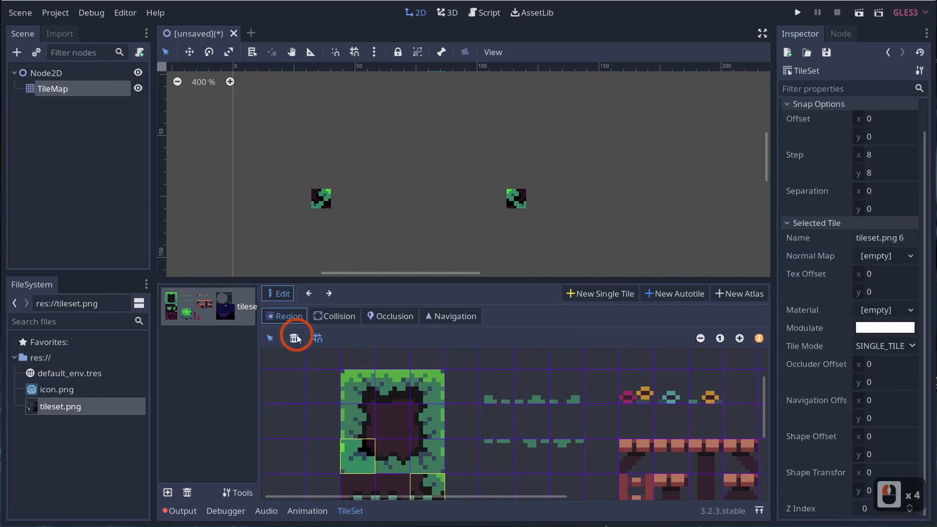
Delete the two inner-corner single tiles below the terrain block, including tileset.png 10
{"action": "scroll", "coordinate": [441, 435], "scroll_direction": "down", "scroll_amount": 3}
{"action": "left_click", "coordinate": [441, 435]}
{"action": "left_click", "coordinate": [288, 336]}
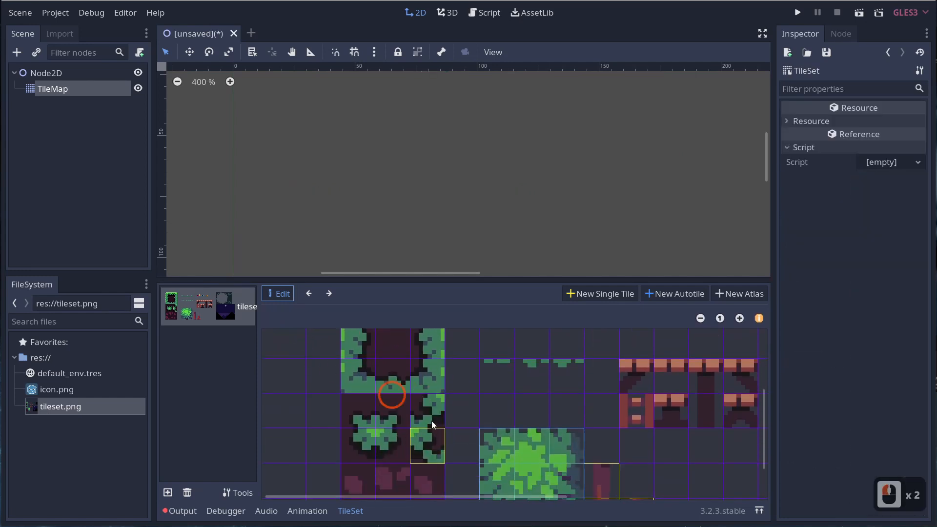
{"action": "left_click", "coordinate": [444, 438]}
{"action": "left_click", "coordinate": [443, 450]}
{"action": "left_click", "coordinate": [294, 338]}
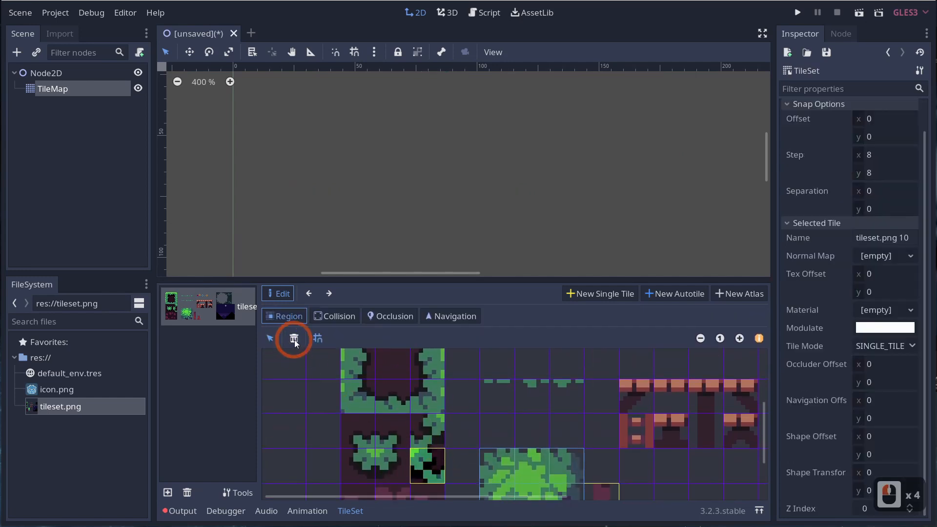
Create an autotile over the three-by-three terrain block and try to extend its region to the inner-corner tiles below
{"action": "scroll", "coordinate": [361, 414], "scroll_direction": "up", "scroll_amount": 3}
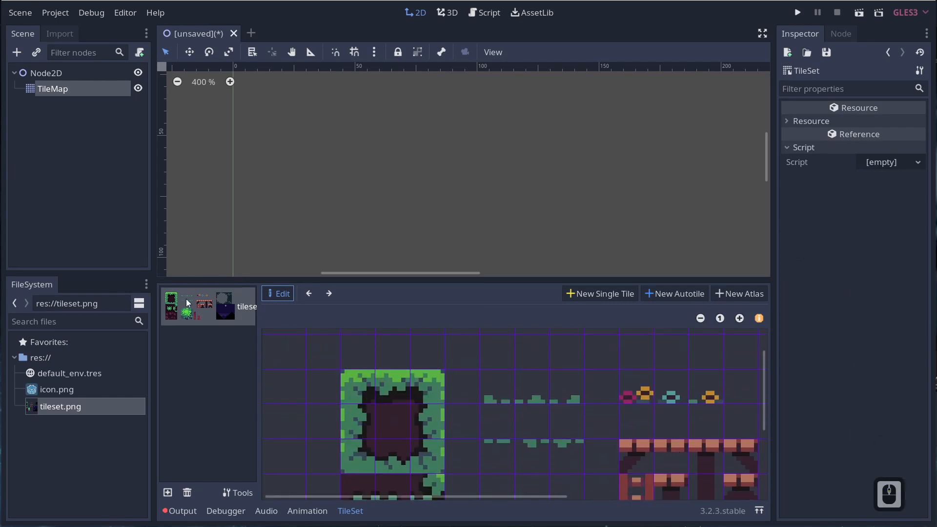
{"action": "left_click", "coordinate": [392, 442]}
{"action": "left_click", "coordinate": [669, 295]}
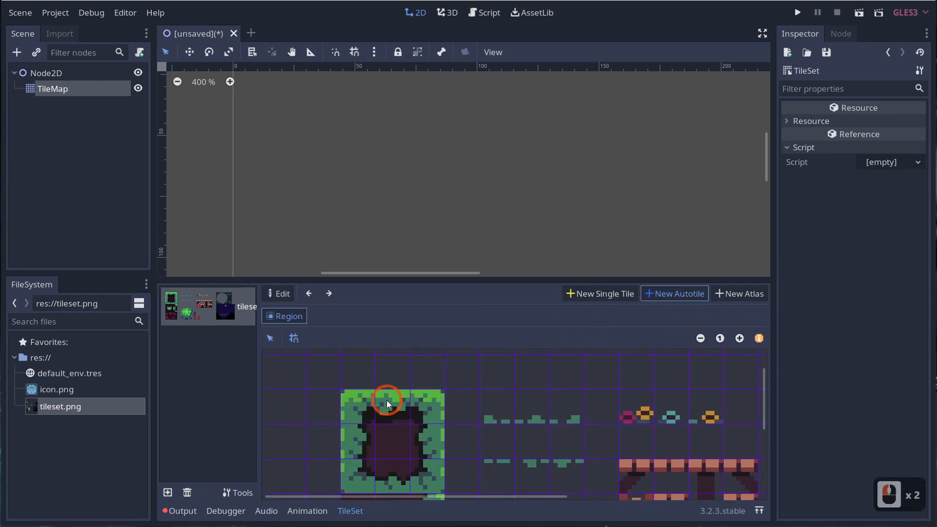
{"action": "left_click_drag", "start_coordinate": [367, 413], "coordinate": [440, 479]}
{"action": "middle_click_drag", "start_coordinate": [418, 459], "coordinate": [441, 405]}
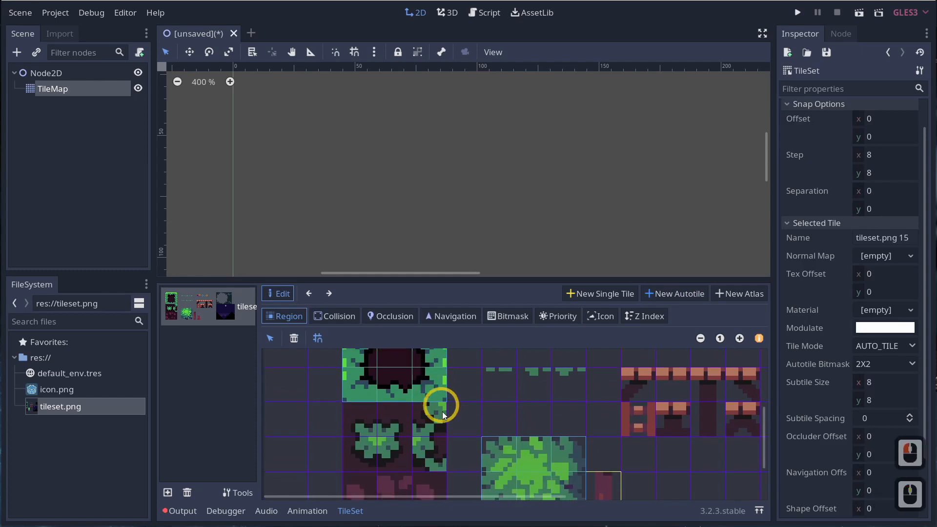
{"action": "left_click_drag", "start_coordinate": [438, 464], "coordinate": [380, 341]}
{"action": "scroll", "coordinate": [352, 388], "scroll_direction": "down", "scroll_amount": 1}
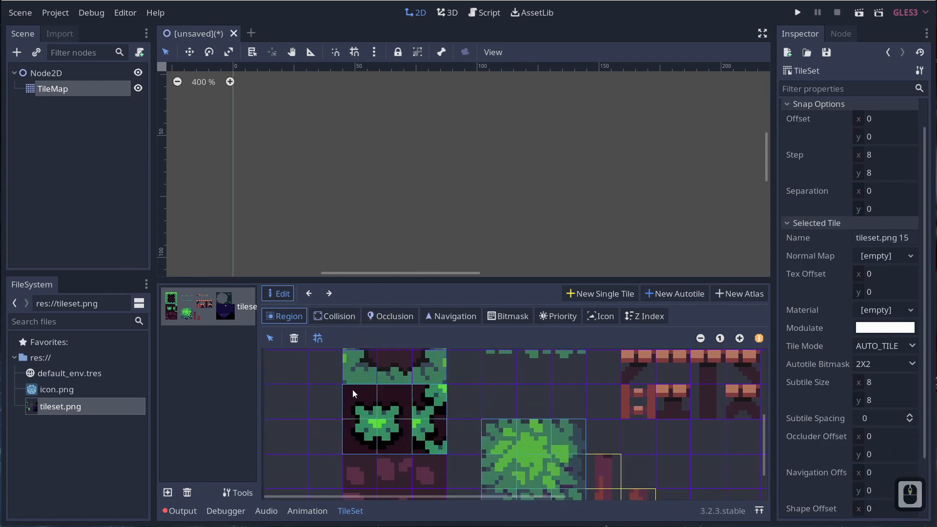
Redraw the region of autotile tileset.png 15 to cover the whole terrain area, three tiles wide and seven high
{"action": "scroll", "coordinate": [357, 390], "scroll_direction": "up", "scroll_amount": 5}
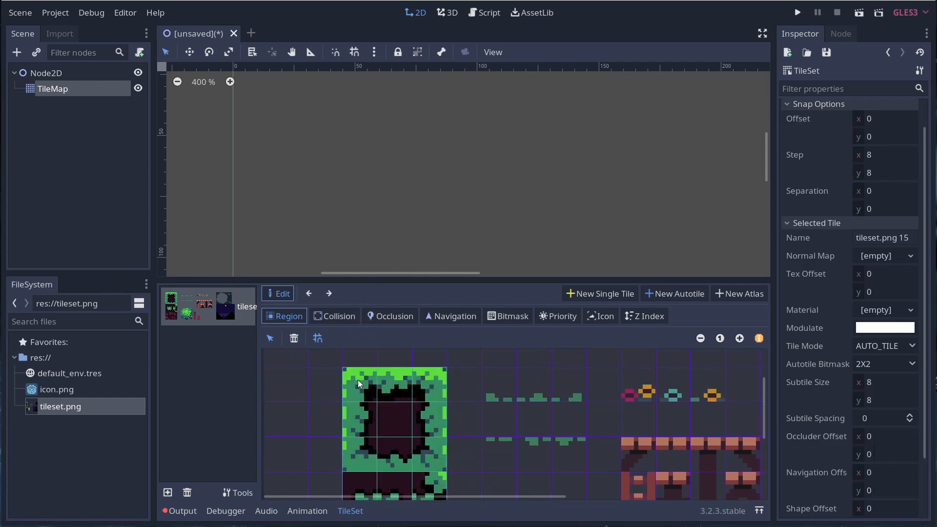
{"action": "left_click", "coordinate": [358, 380]}
{"action": "left_click_drag", "start_coordinate": [358, 380], "coordinate": [447, 382]}
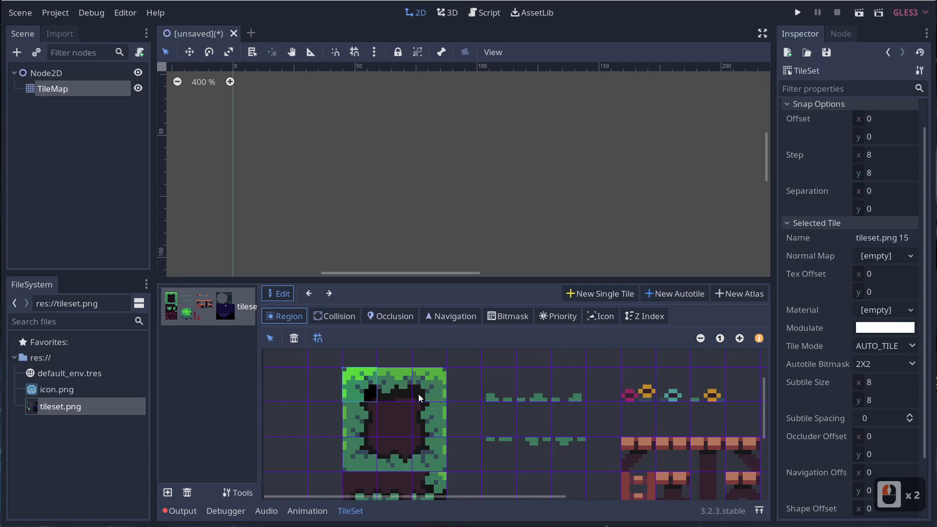
{"action": "scroll", "coordinate": [417, 397], "scroll_direction": "down", "scroll_amount": 4, "text": "ctrl"}
{"action": "middle_click_drag", "start_coordinate": [363, 409], "coordinate": [369, 441]}
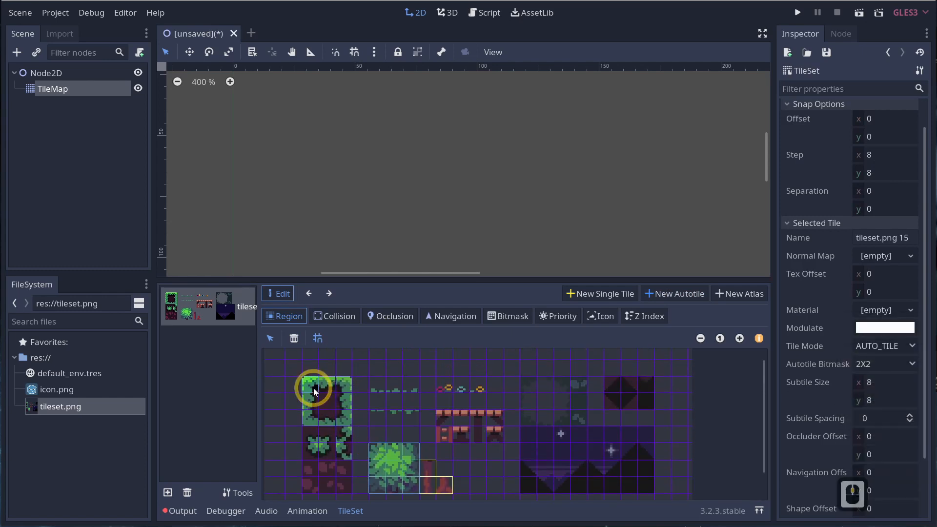
{"action": "left_click_drag", "start_coordinate": [313, 388], "coordinate": [347, 488]}
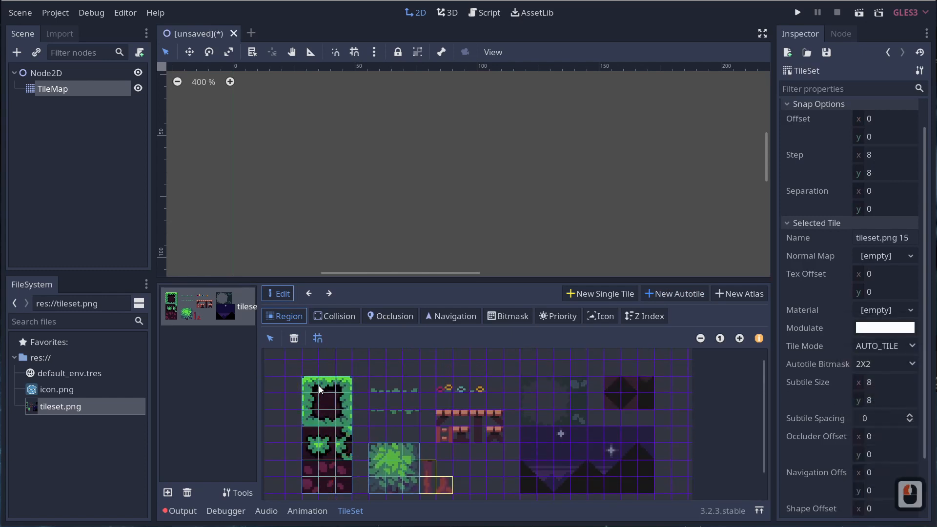
Paint the inner area of the three-by-three terrain block in the bitmask of autotile tileset.png 15
{"action": "scroll", "coordinate": [338, 425], "scroll_direction": "up", "scroll_amount": 2, "text": "ctrl"}
{"action": "middle_click_drag", "start_coordinate": [340, 433], "coordinate": [362, 406]}
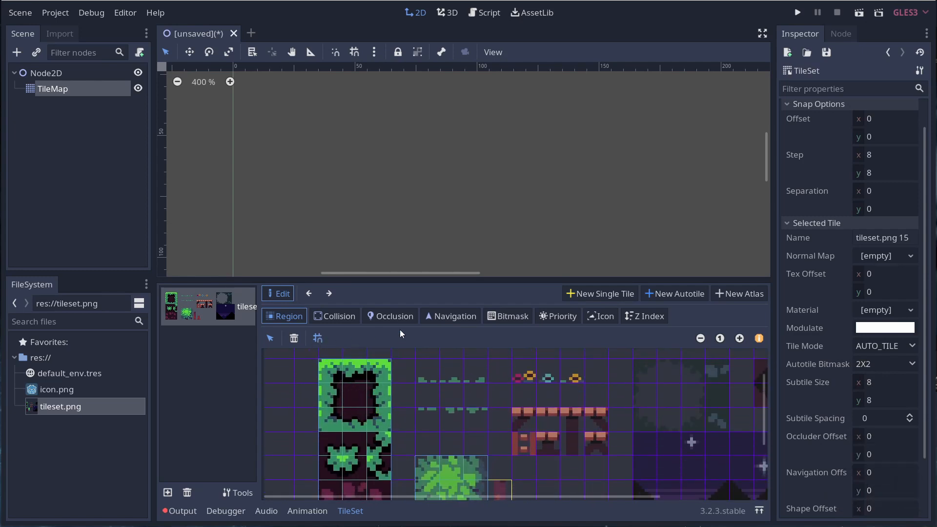
{"action": "left_click", "coordinate": [508, 317]}
{"action": "left_click", "coordinate": [357, 380]}
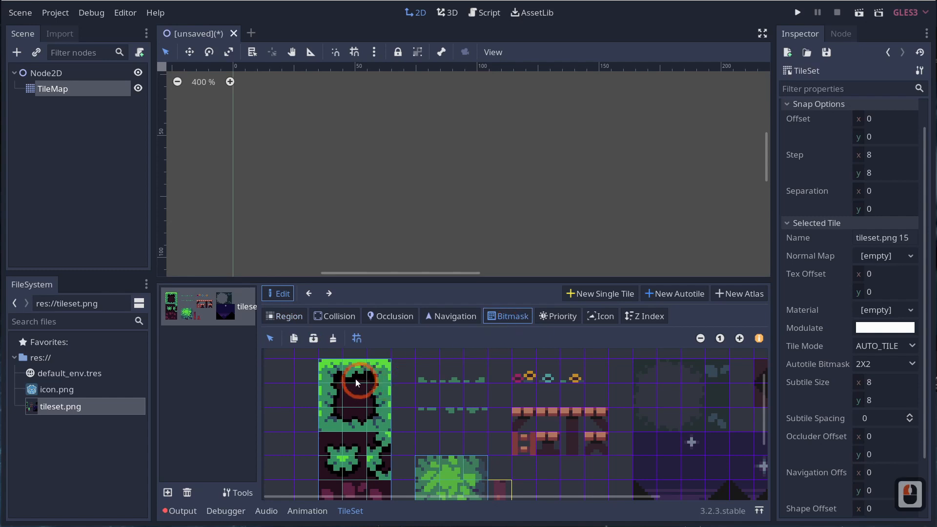
{"action": "mouse_move", "coordinate": [338, 377]}
{"action": "left_mouse_down"}
{"action": "mouse_move", "coordinate": [338, 403]}
{"action": "mouse_move", "coordinate": [365, 408]}
{"action": "left_mouse_up"}
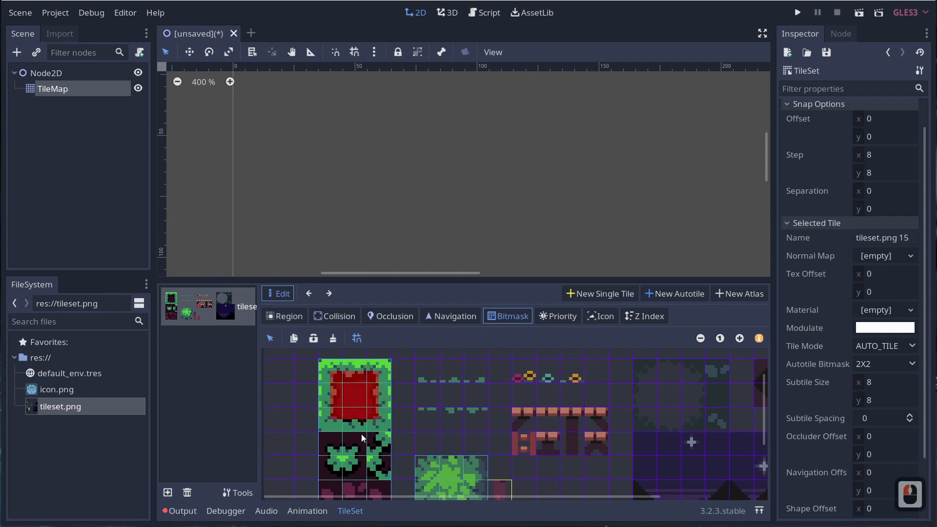
Paint the bitmask at the centre of the inner-corner tiles and over the two solid dirt rows beneath them
{"action": "scroll", "coordinate": [360, 409], "scroll_direction": "down", "scroll_amount": 3}
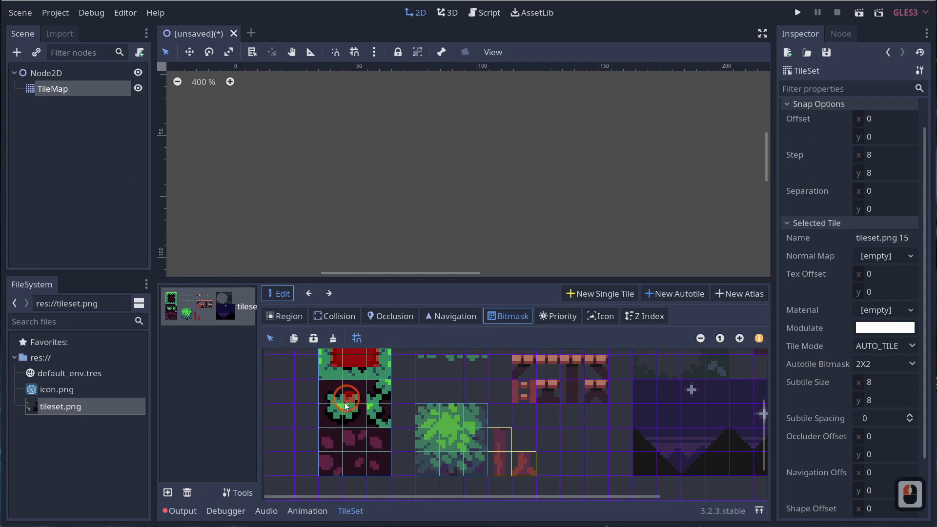
{"action": "left_click", "coordinate": [348, 409]}
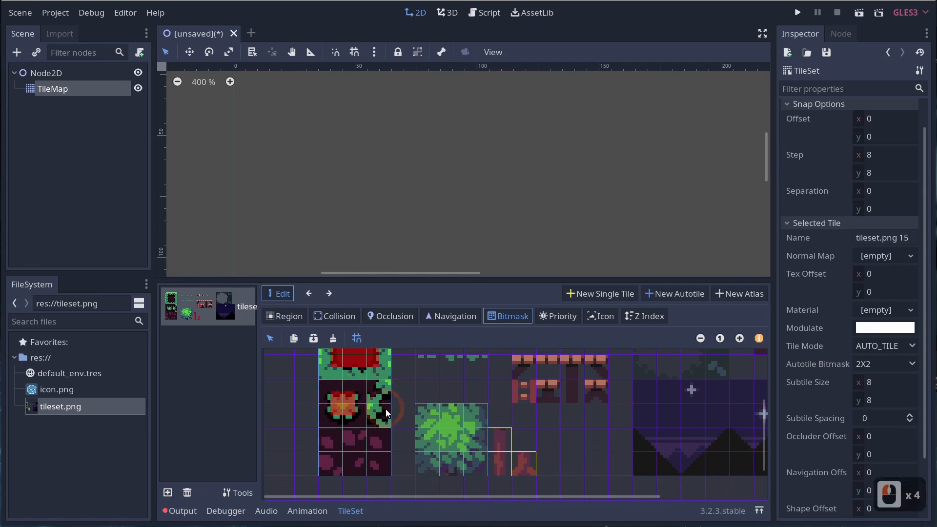
{"action": "middle_click_drag", "start_coordinate": [383, 403], "coordinate": [383, 421]}
{"action": "mouse_move", "coordinate": [324, 452]}
{"action": "left_mouse_down"}
{"action": "mouse_move", "coordinate": [320, 485]}
{"action": "mouse_move", "coordinate": [360, 488]}
{"action": "mouse_move", "coordinate": [383, 455]}
{"action": "mouse_move", "coordinate": [334, 455]}
{"action": "mouse_move", "coordinate": [383, 474]}
{"action": "mouse_move", "coordinate": [340, 469]}
{"action": "left_mouse_up"}
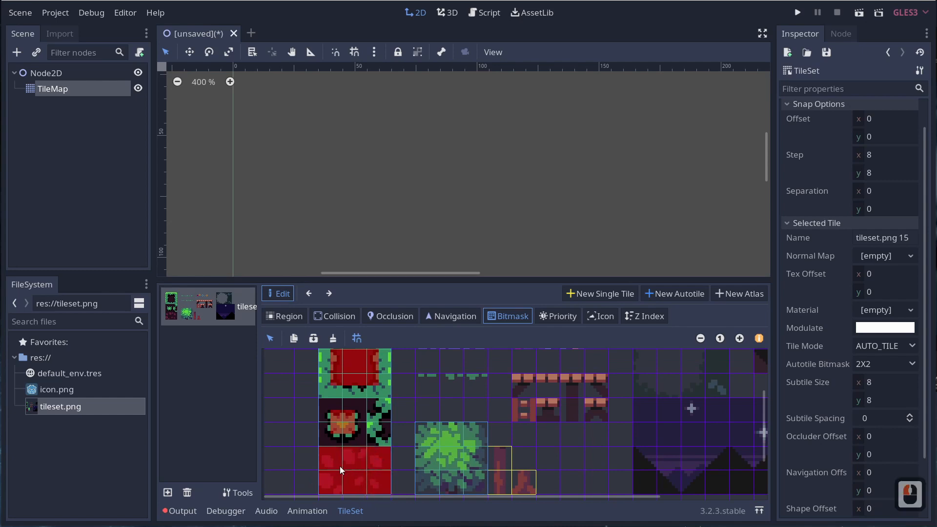
Paint a test terrain block six tiles wide and five high on the TileMap with autotile tileset.png 15
{"action": "left_click", "coordinate": [46, 92]}
{"action": "scroll", "coordinate": [736, 267], "scroll_direction": "down", "scroll_amount": 6}
{"action": "left_click", "coordinate": [695, 441]}
{"action": "mouse_move", "coordinate": [359, 251]}
{"action": "left_mouse_down"}
{"action": "mouse_move", "coordinate": [434, 256]}
{"action": "mouse_move", "coordinate": [387, 270]}
{"action": "mouse_move", "coordinate": [411, 283]}
{"action": "mouse_move", "coordinate": [376, 278]}
{"action": "mouse_move", "coordinate": [376, 303]}
{"action": "mouse_move", "coordinate": [459, 281]}
{"action": "mouse_move", "coordinate": [439, 237]}
{"action": "mouse_move", "coordinate": [360, 237]}
{"action": "mouse_move", "coordinate": [464, 221]}
{"action": "mouse_move", "coordinate": [363, 221]}
{"action": "left_mouse_up"}
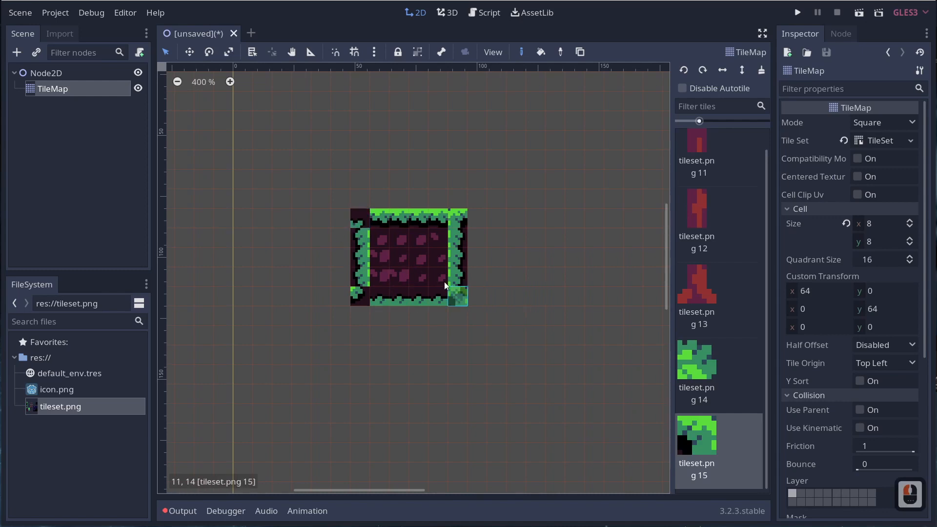
{"action": "left_click_drag", "start_coordinate": [445, 285], "coordinate": [456, 296]}
Reopen the TileSet for editing with the tileset.png texture and adjust the height of its editor
{"action": "left_click", "coordinate": [888, 146]}
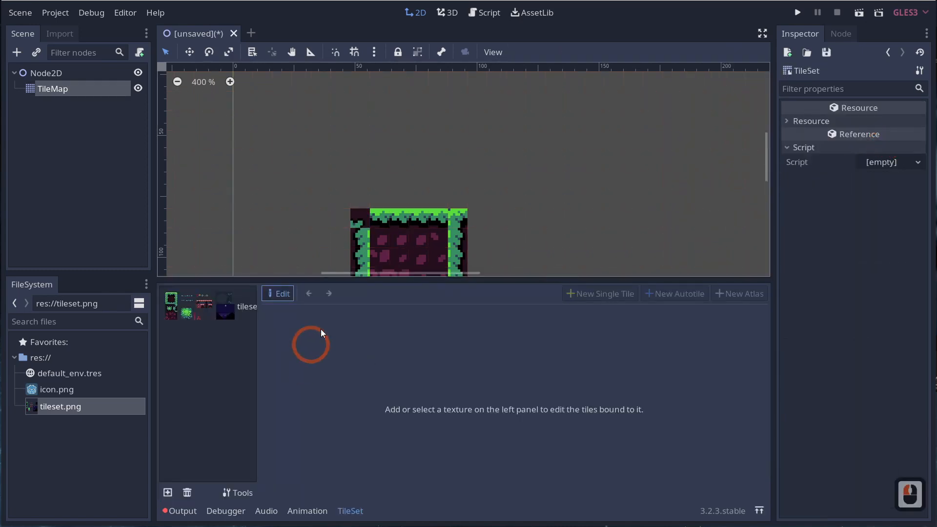
{"action": "left_click_drag", "start_coordinate": [353, 280], "coordinate": [368, 396]}
{"action": "left_click", "coordinate": [577, 216]}
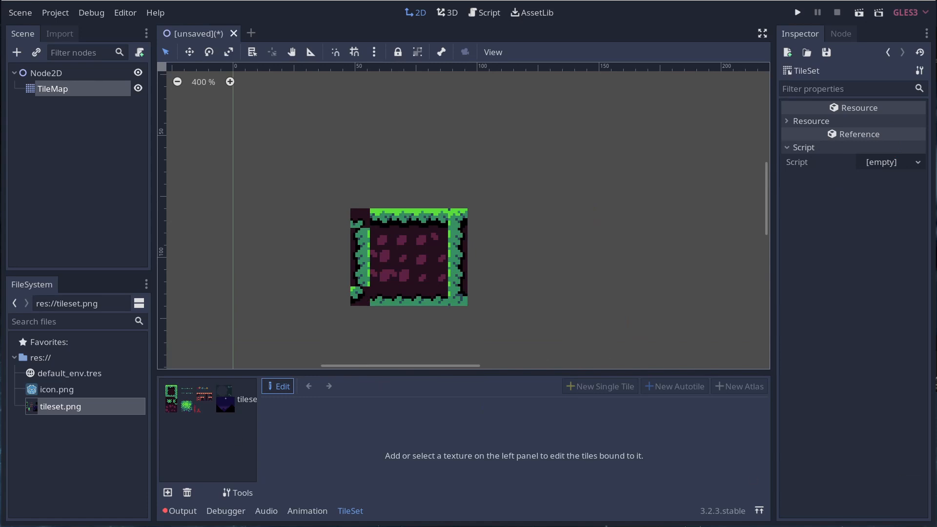
{"action": "left_click", "coordinate": [253, 414]}
{"action": "left_click", "coordinate": [364, 459]}
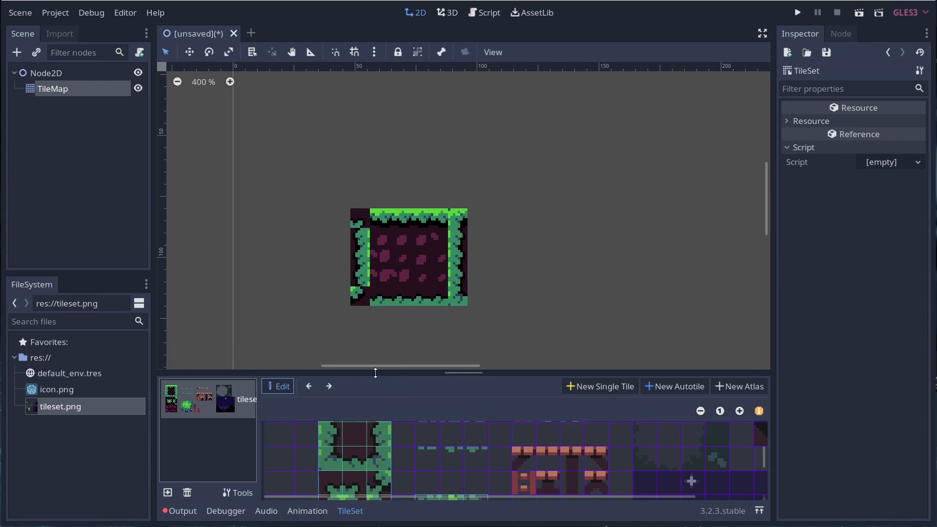
{"action": "left_click_drag", "start_coordinate": [376, 372], "coordinate": [370, 328]}
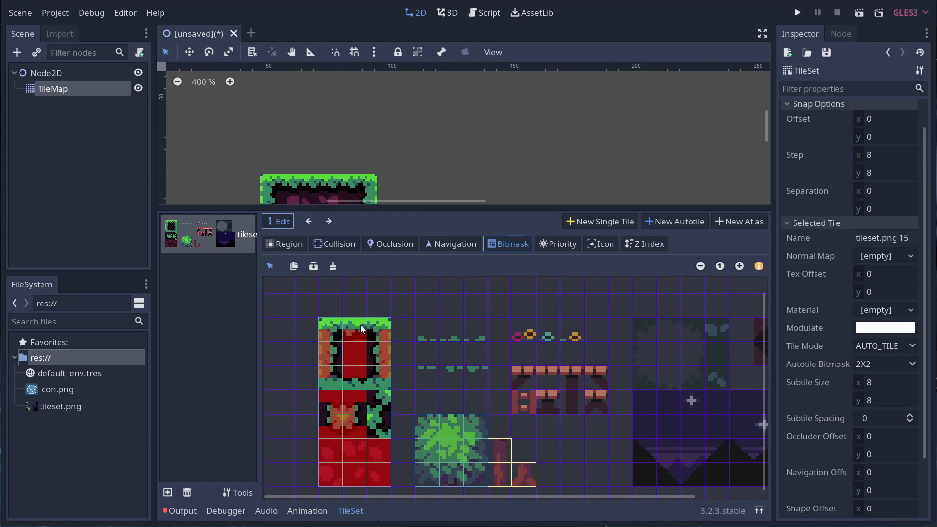
Examine the edges and inner corners of the painted terrain shapes and compare them with the terrain autotile's bitmask
{"action": "middle_click_drag", "start_coordinate": [445, 145], "coordinate": [560, 169]}
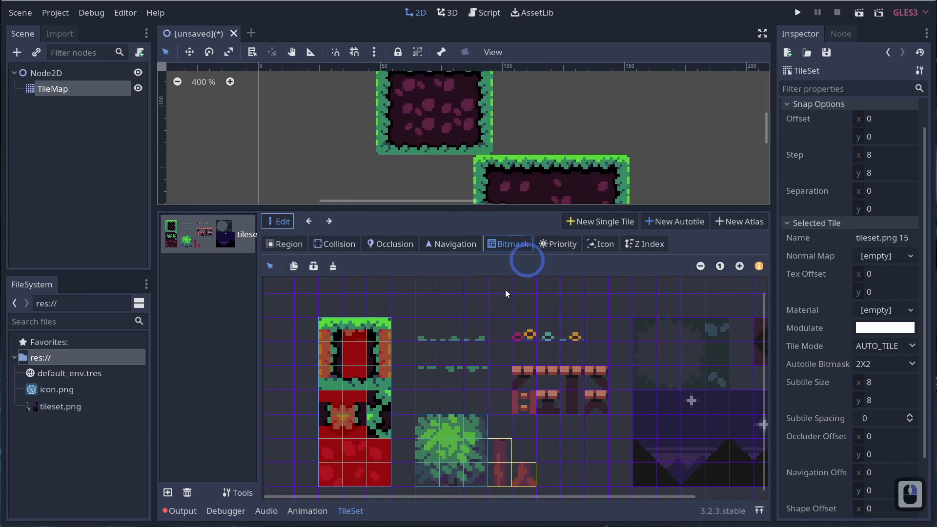
{"action": "left_click_drag", "start_coordinate": [535, 209], "coordinate": [535, 276]}
{"action": "scroll", "coordinate": [519, 172], "scroll_direction": "up", "scroll_amount": 9}
{"action": "scroll", "coordinate": [441, 190], "scroll_direction": "up", "scroll_amount": 4}
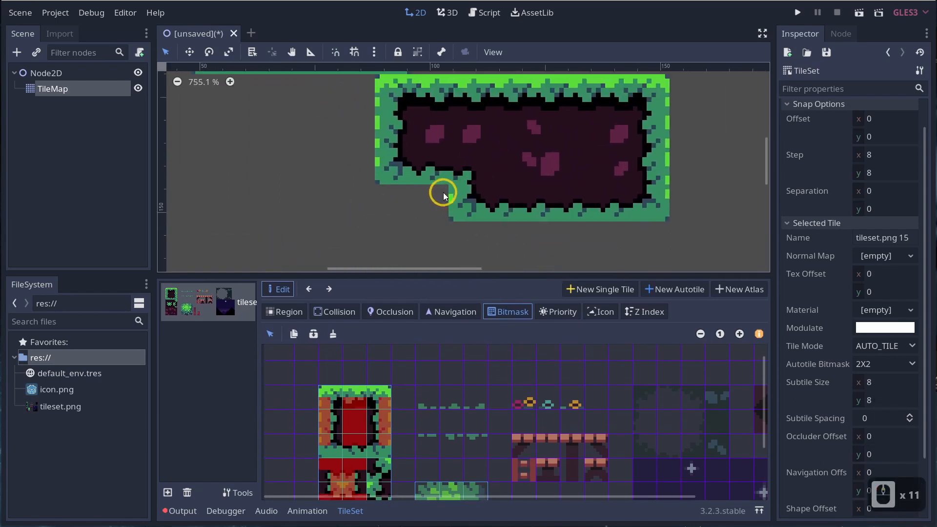
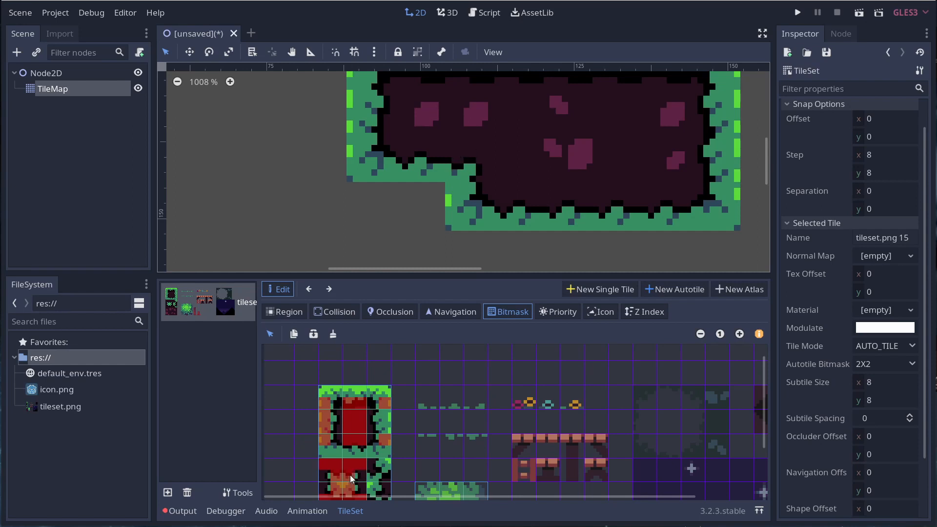
{"action": "left_click_drag", "start_coordinate": [455, 275], "coordinate": [492, 210]}
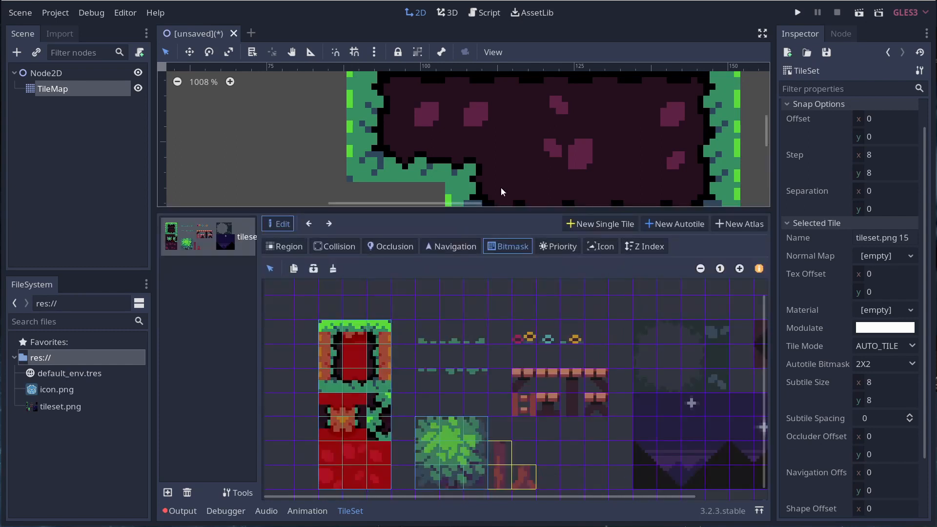
{"action": "scroll", "coordinate": [493, 166], "scroll_direction": "down", "scroll_amount": 19}
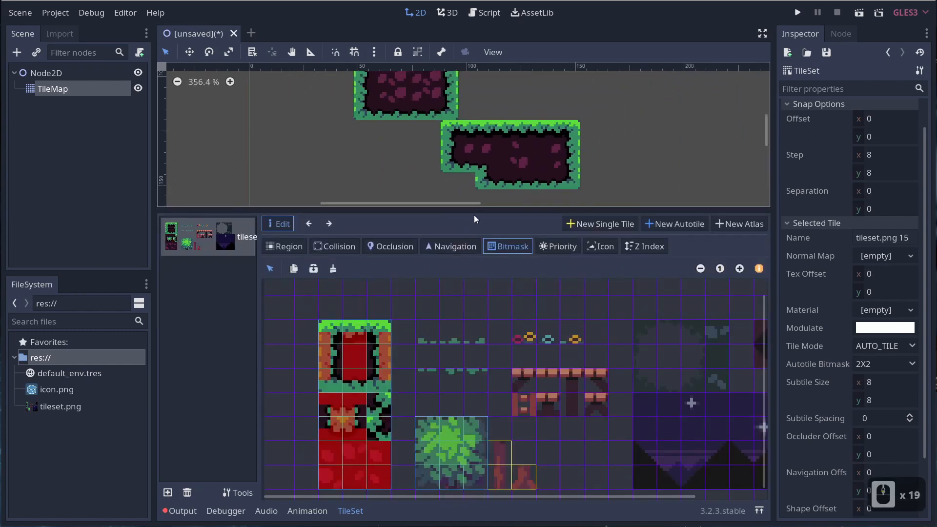
{"action": "left_click_drag", "start_coordinate": [473, 218], "coordinate": [466, 293]}
{"action": "scroll", "coordinate": [463, 179], "scroll_direction": "down", "scroll_amount": 6}
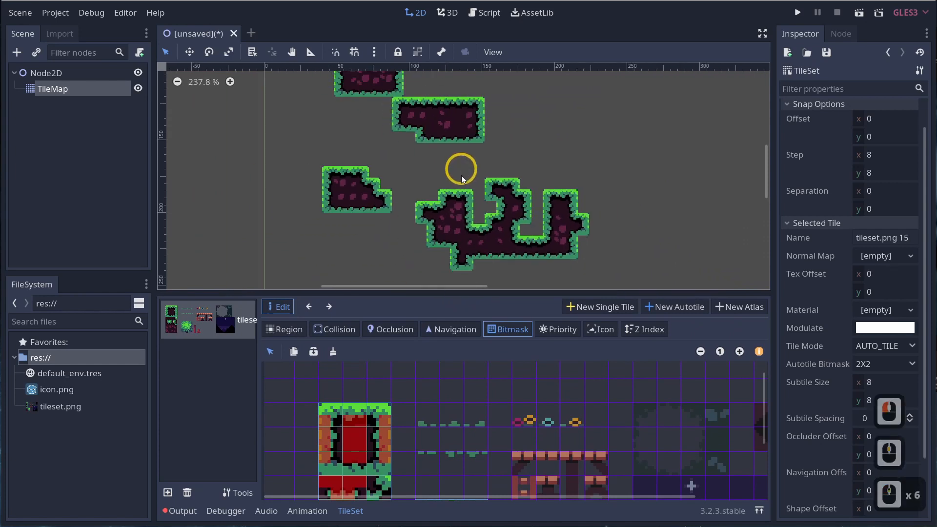
{"action": "middle_click_drag", "start_coordinate": [462, 179], "coordinate": [414, 203]}
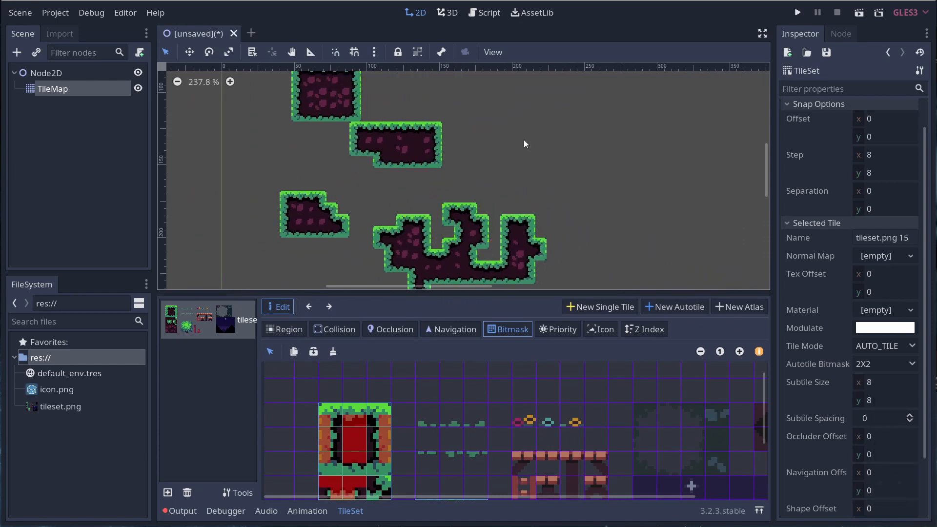
Extend the large terrain island on the TileMap with tileset.png 15, widening its right end and adding a tall stepped column
{"action": "left_click", "coordinate": [378, 189]}
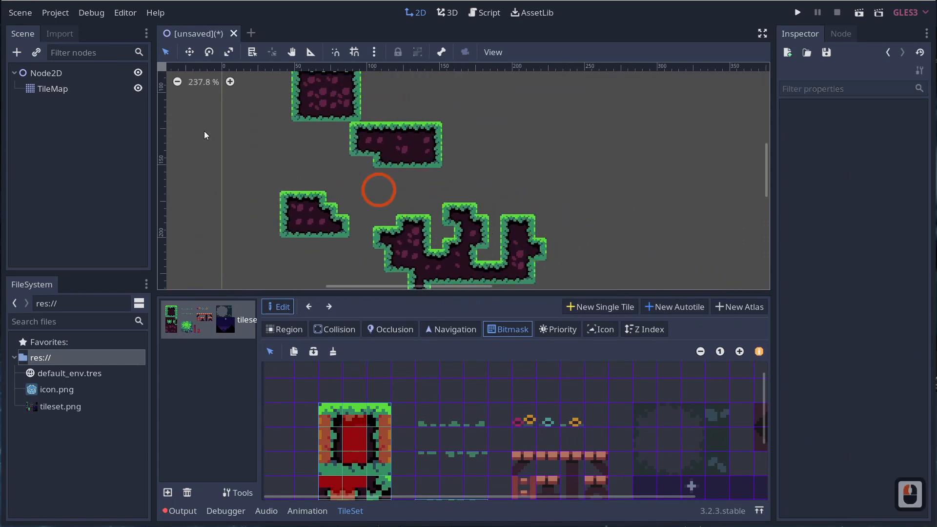
{"action": "left_click", "coordinate": [73, 89]}
{"action": "middle_click_drag", "start_coordinate": [563, 283], "coordinate": [479, 304]}
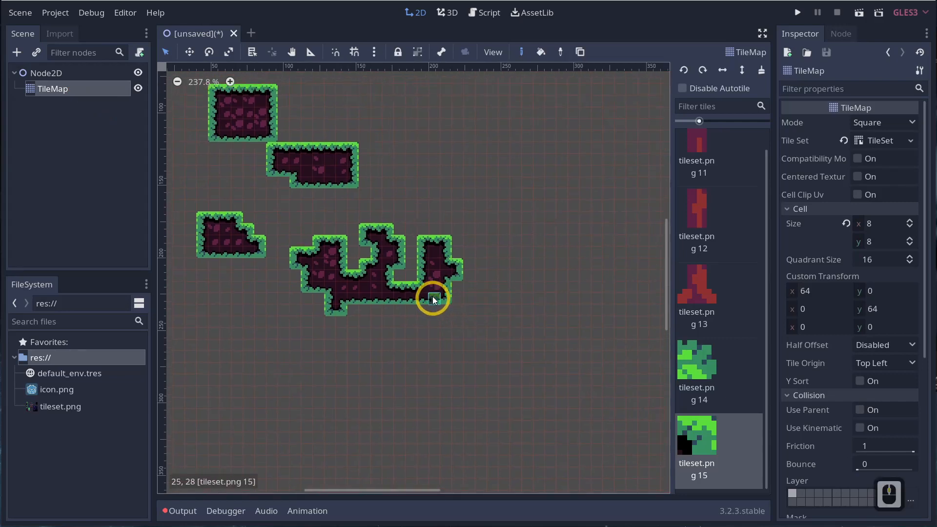
{"action": "mouse_move", "coordinate": [432, 298]}
{"action": "left_mouse_down"}
{"action": "mouse_move", "coordinate": [476, 305]}
{"action": "mouse_move", "coordinate": [502, 230]}
{"action": "mouse_move", "coordinate": [498, 274]}
{"action": "mouse_move", "coordinate": [468, 300]}
{"action": "mouse_move", "coordinate": [505, 264]}
{"action": "mouse_move", "coordinate": [479, 243]}
{"action": "mouse_move", "coordinate": [485, 191]}
{"action": "mouse_move", "coordinate": [498, 203]}
{"action": "mouse_move", "coordinate": [492, 235]}
{"action": "mouse_move", "coordinate": [502, 191]}
{"action": "mouse_move", "coordinate": [503, 246]}
{"action": "mouse_move", "coordinate": [450, 273]}
{"action": "left_mouse_up"}
{"action": "middle_click_drag", "start_coordinate": [449, 270], "coordinate": [418, 326]}
Build a tree trunk on top of the terrain column from tiles tileset.png 13, tileset.png 12 and tileset.png 11
{"action": "left_click", "coordinate": [704, 296]}
{"action": "left_click_drag", "start_coordinate": [494, 243], "coordinate": [496, 227]}
{"action": "right_click", "coordinate": [496, 227]}
{"action": "left_click", "coordinate": [694, 225]}
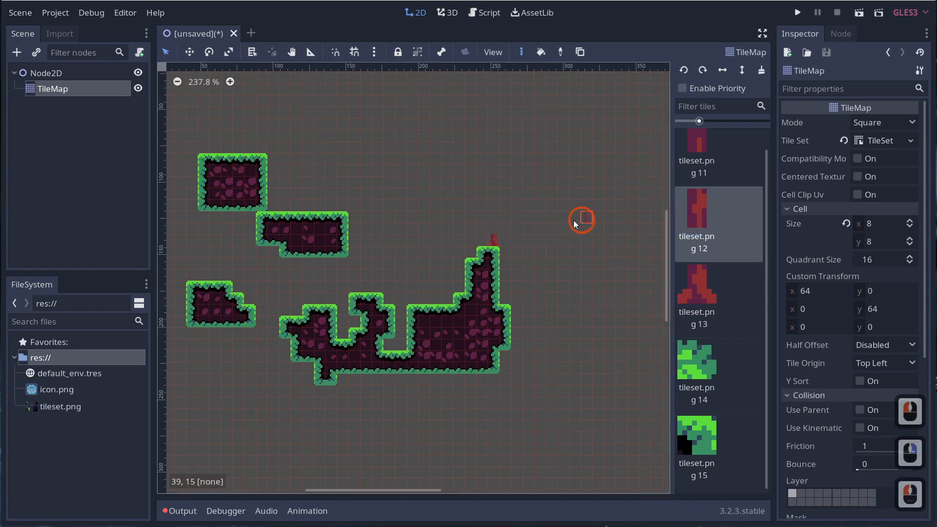
{"action": "left_click", "coordinate": [492, 229]}
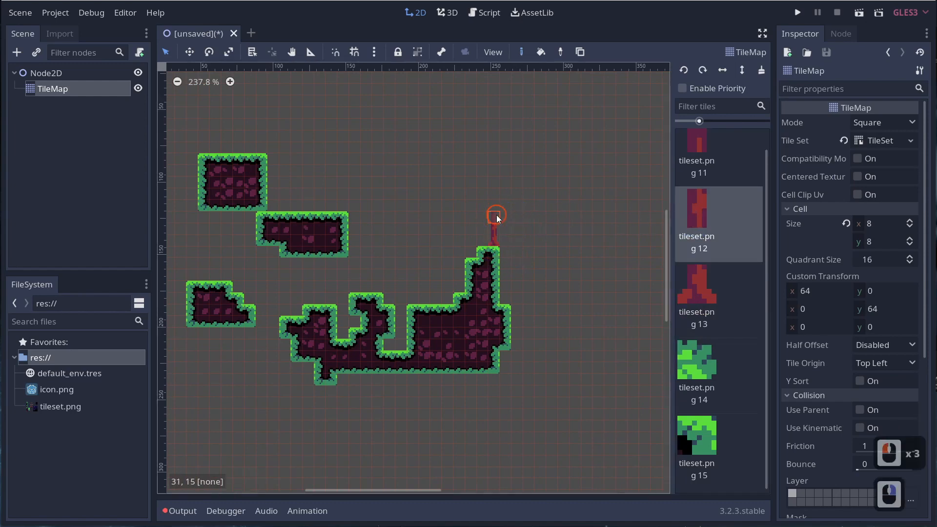
{"action": "scroll", "coordinate": [697, 178], "scroll_direction": "up", "scroll_amount": 1}
{"action": "left_click", "coordinate": [709, 171]}
{"action": "left_click", "coordinate": [493, 206]}
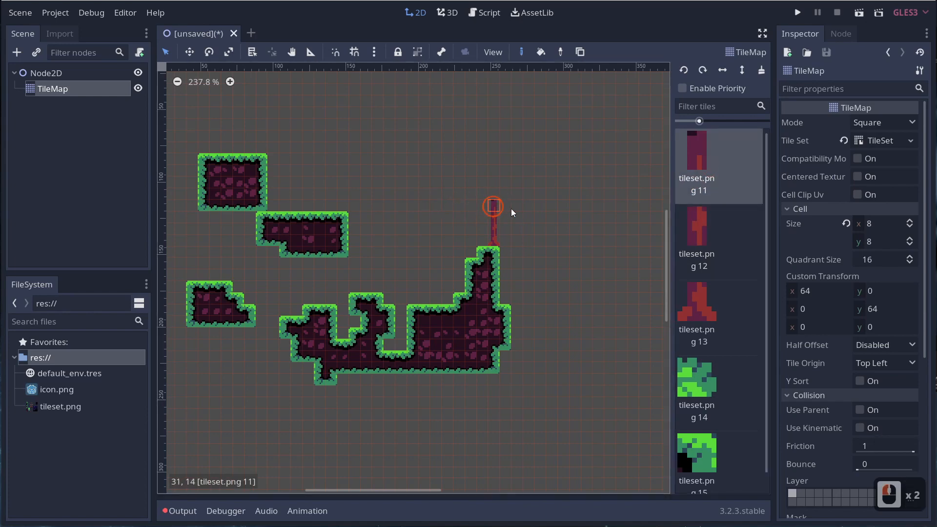
Paint a leafy crown on top of the tree trunk with the foliage autotile tileset.png 14
{"action": "scroll", "coordinate": [719, 317], "scroll_direction": "down", "scroll_amount": 1}
{"action": "left_click", "coordinate": [698, 371]}
{"action": "left_click", "coordinate": [504, 193]}
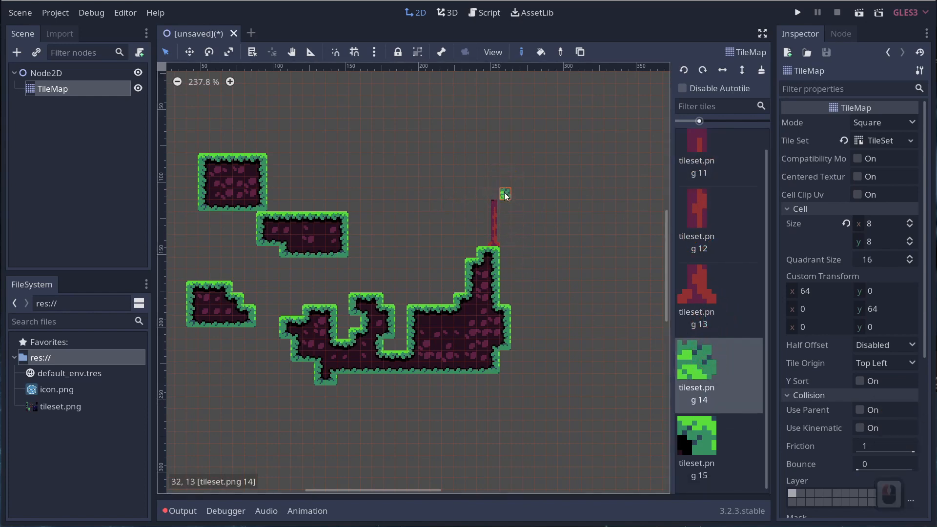
{"action": "left_click_drag", "start_coordinate": [505, 195], "coordinate": [519, 172]}
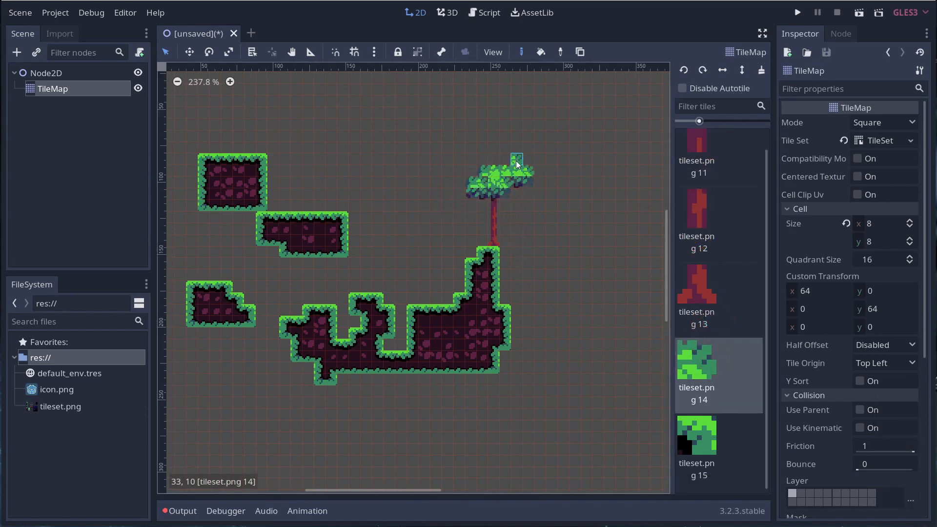
Create an autotile in the TileSet over the bridge tiles, four tiles wide and two high
{"action": "middle_click_drag", "start_coordinate": [501, 289], "coordinate": [549, 274]}
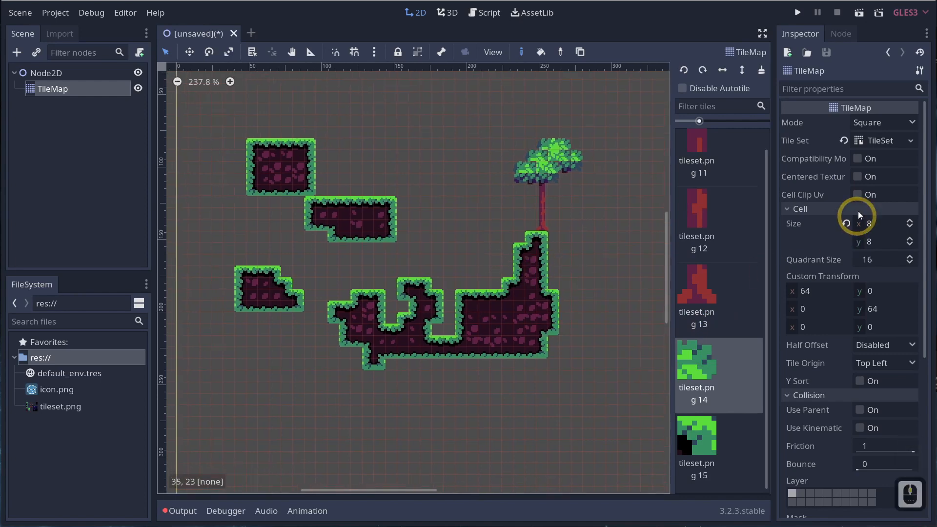
{"action": "left_click", "coordinate": [886, 140]}
{"action": "left_click", "coordinate": [192, 321]}
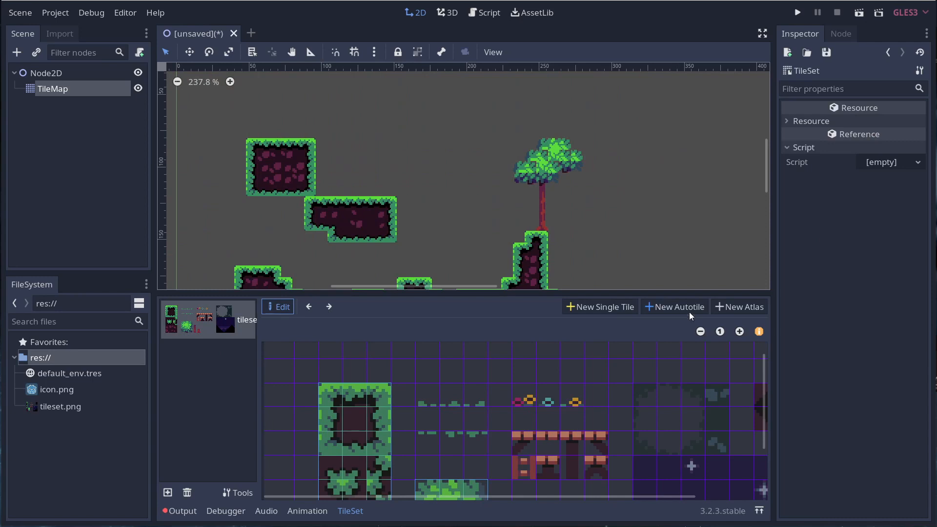
{"action": "left_click", "coordinate": [674, 306]}
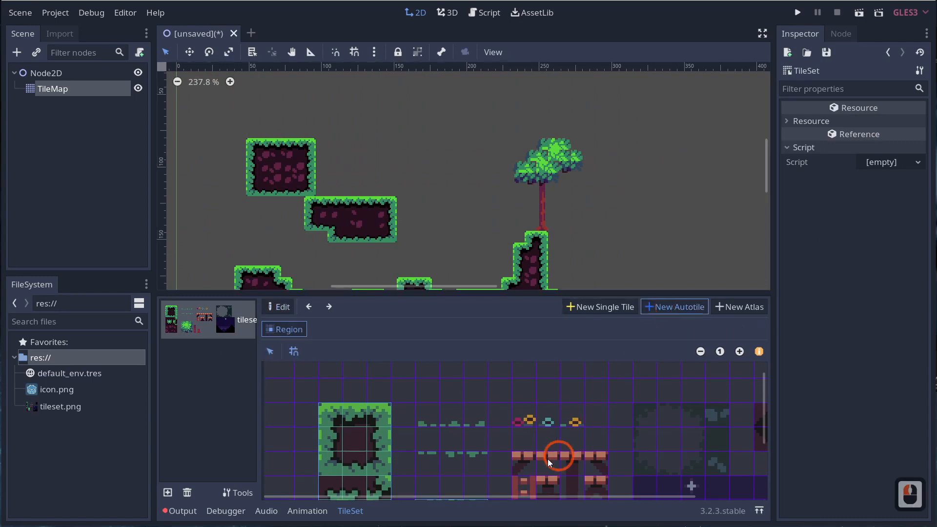
{"action": "middle_click_drag", "start_coordinate": [540, 407], "coordinate": [537, 392]}
{"action": "left_click_drag", "start_coordinate": [499, 397], "coordinate": [575, 420]}
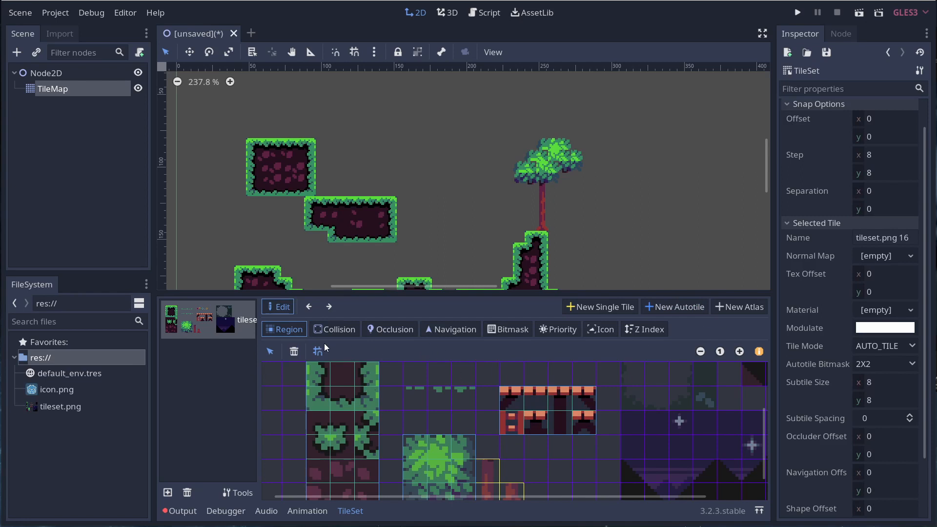
Paint the bitmask of bridge autotile tileset.png 16 along its top row, including the area around the pillar tiles
{"action": "left_click", "coordinate": [524, 339]}
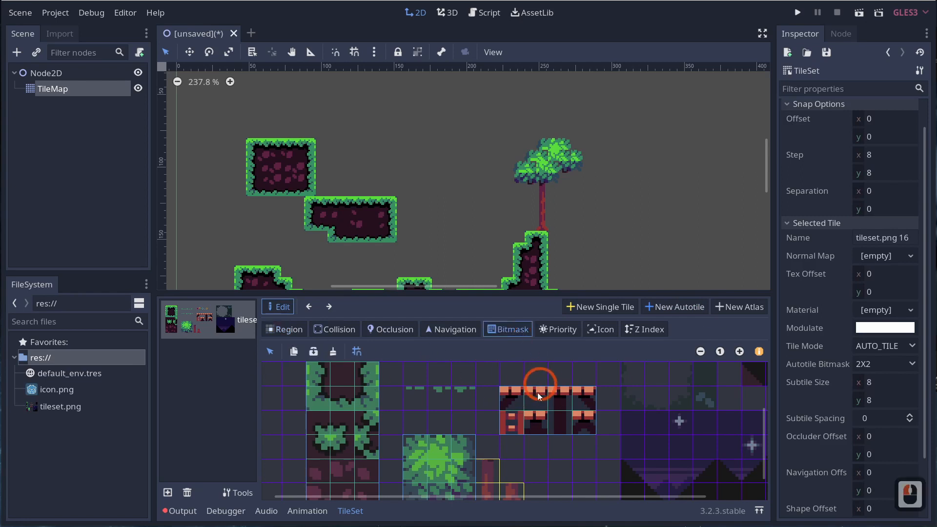
{"action": "left_click", "coordinate": [510, 390]}
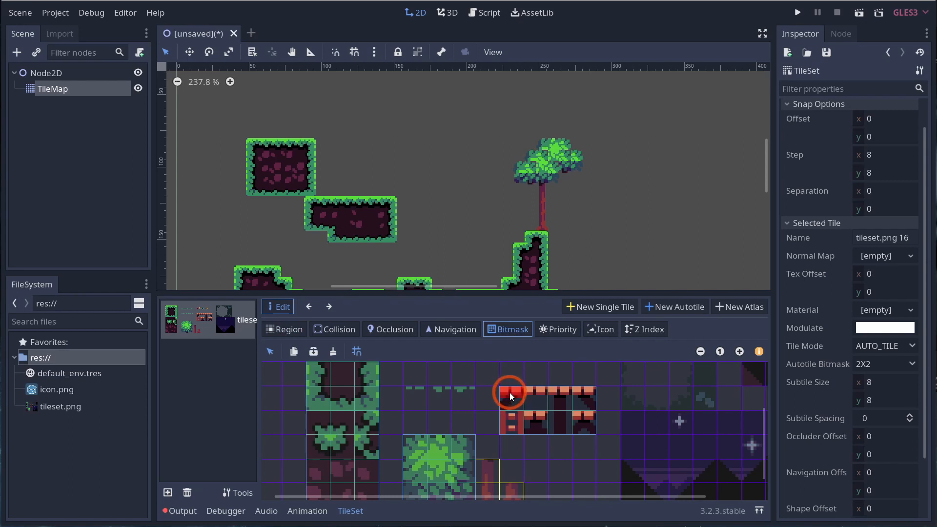
{"action": "left_click", "coordinate": [537, 391]}
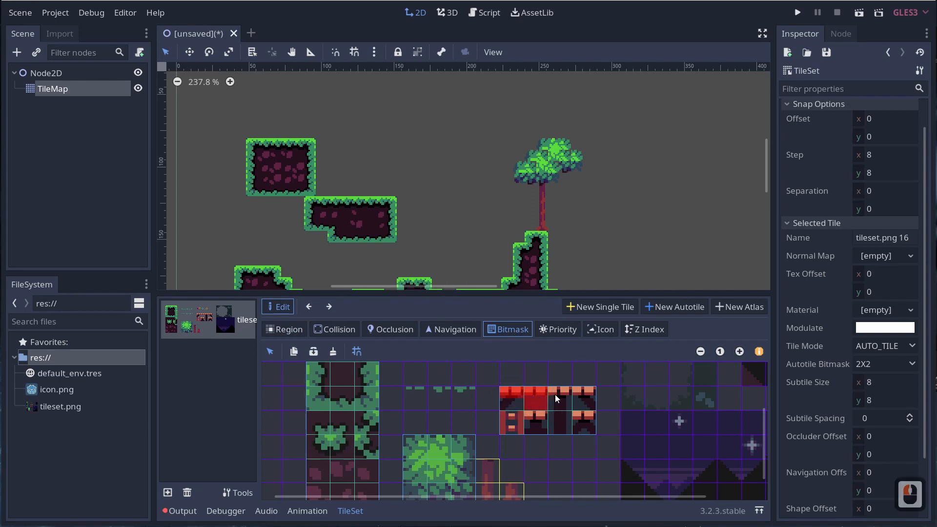
{"action": "left_click_drag", "start_coordinate": [555, 394], "coordinate": [580, 392]}
{"action": "right_click", "coordinate": [580, 391]}
{"action": "left_click", "coordinate": [558, 402]}
{"action": "right_click", "coordinate": [557, 401]}
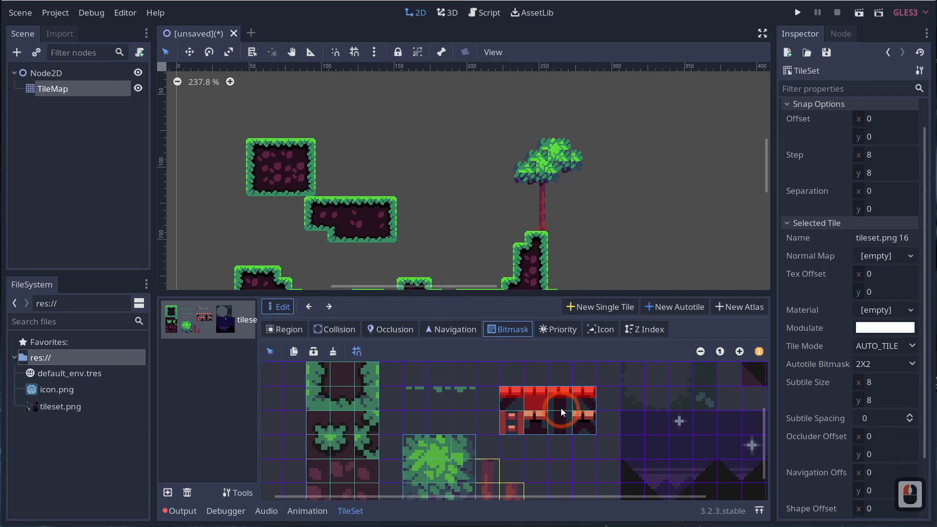
Paint a bridge row in the TileMap with tile tileset.png 16, from the middle platform's right edge to the tree column
{"action": "left_click", "coordinate": [89, 74]}
{"action": "left_click", "coordinate": [529, 231]}
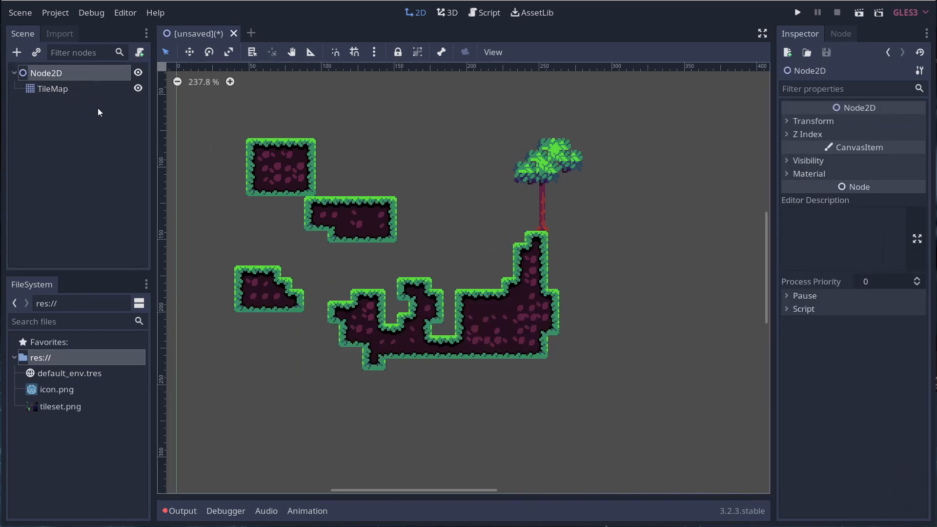
{"action": "left_click", "coordinate": [41, 88]}
{"action": "left_click", "coordinate": [701, 437]}
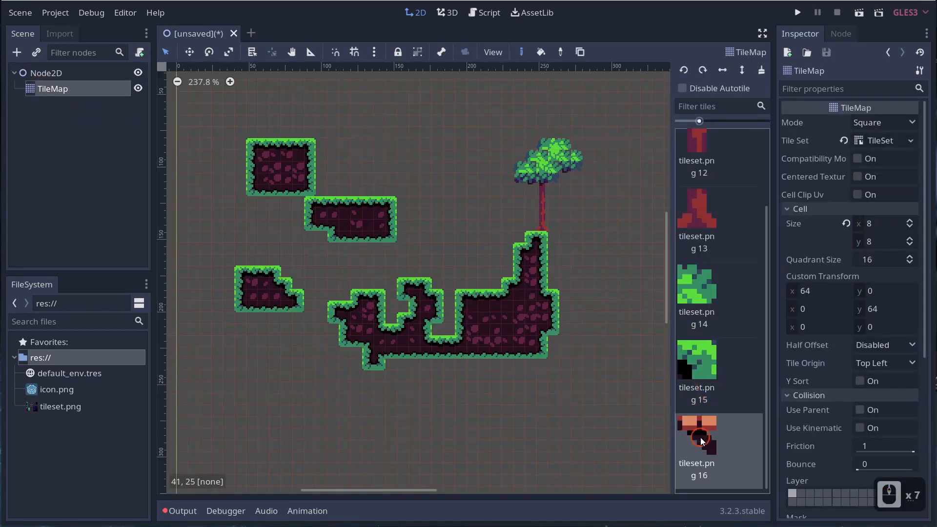
{"action": "left_click", "coordinate": [422, 257]}
{"action": "left_click_drag", "start_coordinate": [407, 233], "coordinate": [521, 239]}
Give bridge tile tileset.png 18 a full-tile rectangular collision shape in the TileSet, and add and delete one on pillar tile tileset.png 19
{"action": "left_click", "coordinate": [864, 141]}
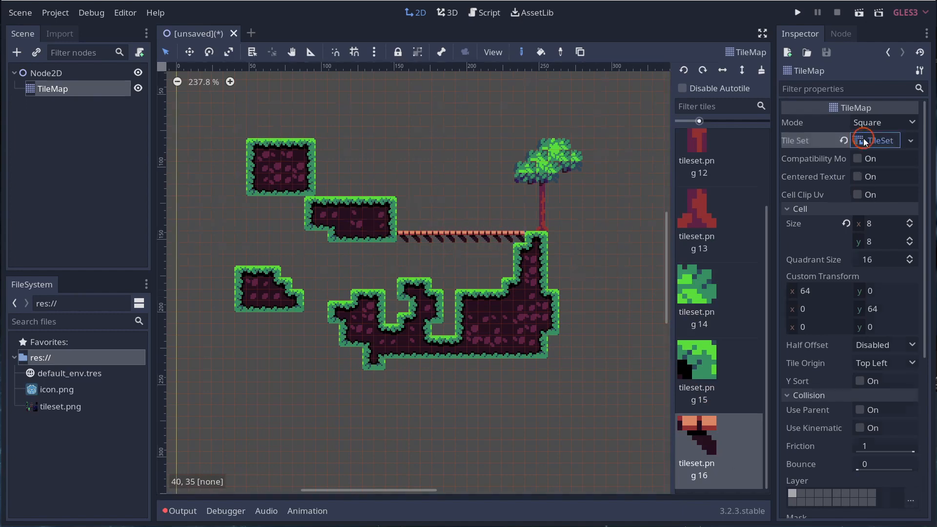
{"action": "left_click", "coordinate": [291, 351]}
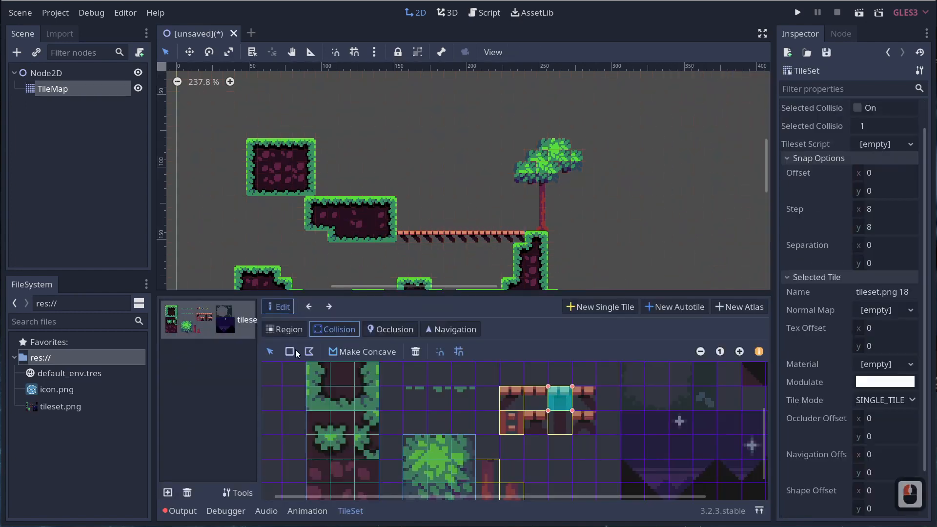
{"action": "left_click_drag", "start_coordinate": [500, 413], "coordinate": [554, 419]}
{"action": "left_click", "coordinate": [556, 422]}
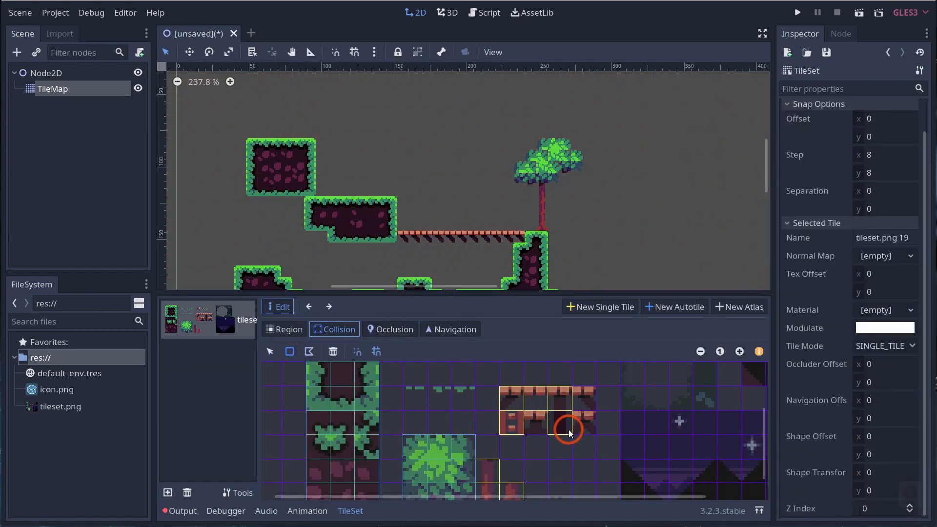
{"action": "left_click", "coordinate": [563, 433]}
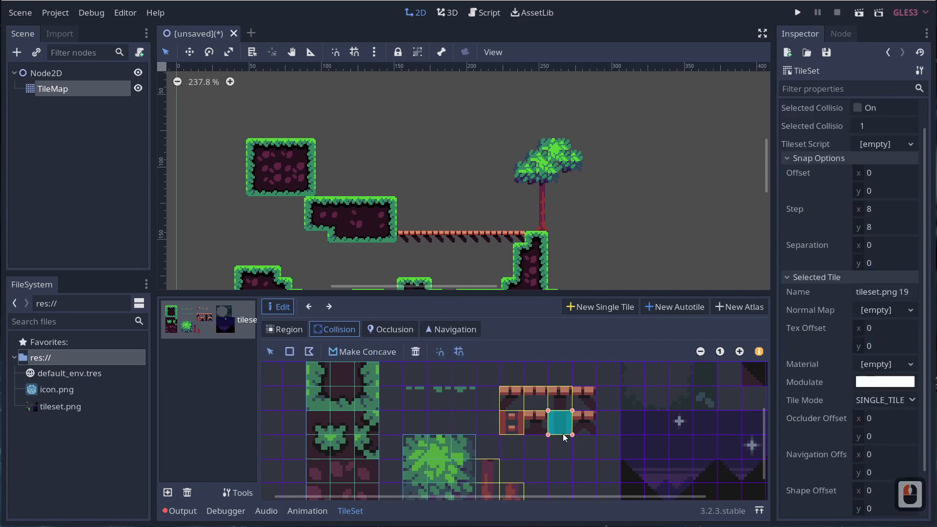
{"action": "left_click", "coordinate": [415, 352]}
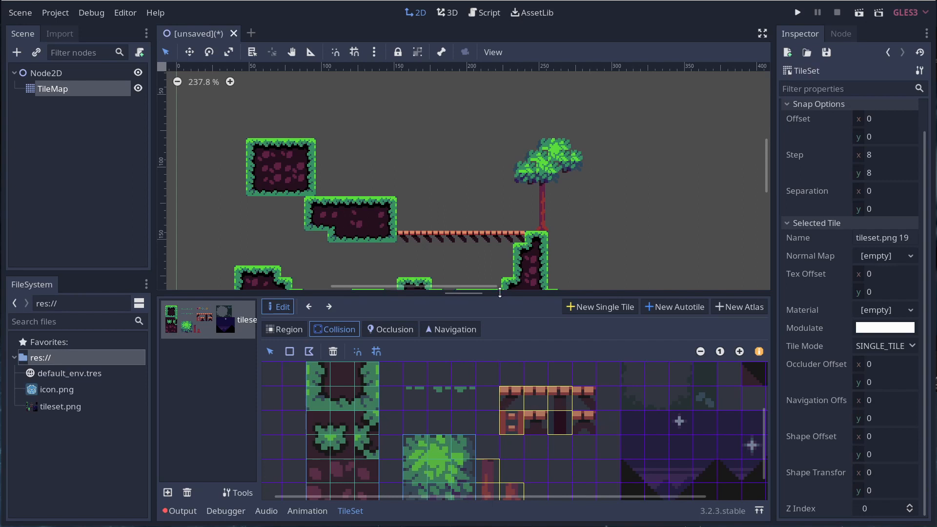
{"action": "left_click_drag", "start_coordinate": [500, 293], "coordinate": [498, 311]}
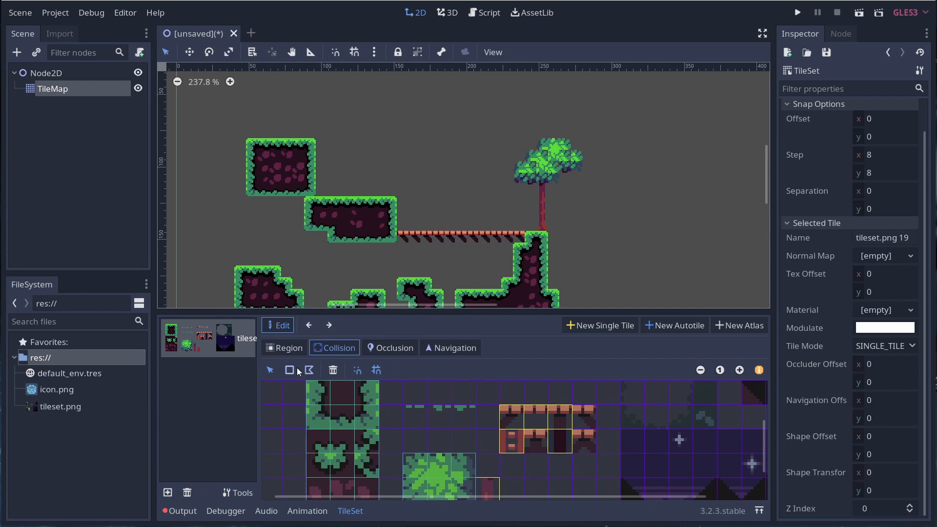
Repaint the bridge's middle span in the TileMap with the plain plank tile tileset.png 17, keeping the braces at both ends
{"action": "double_click", "coordinate": [58, 90]}
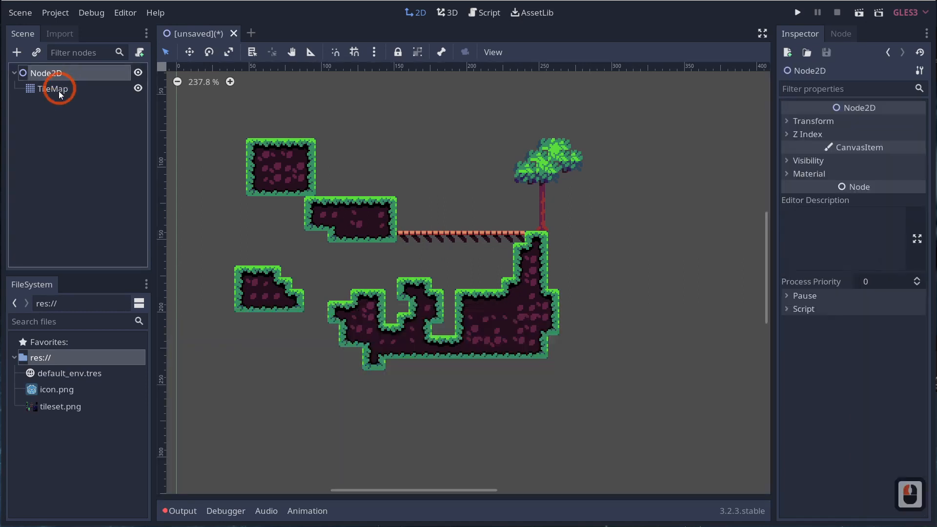
{"action": "scroll", "coordinate": [439, 244], "scroll_direction": "up", "scroll_amount": 14}
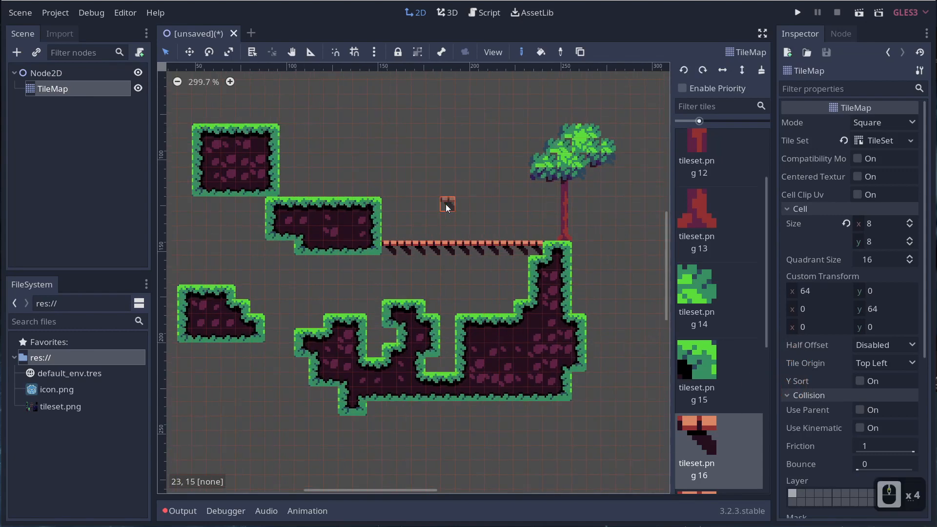
{"action": "scroll", "coordinate": [431, 267], "scroll_direction": "up", "scroll_amount": 1}
{"action": "scroll", "coordinate": [697, 436], "scroll_direction": "down", "scroll_amount": 4}
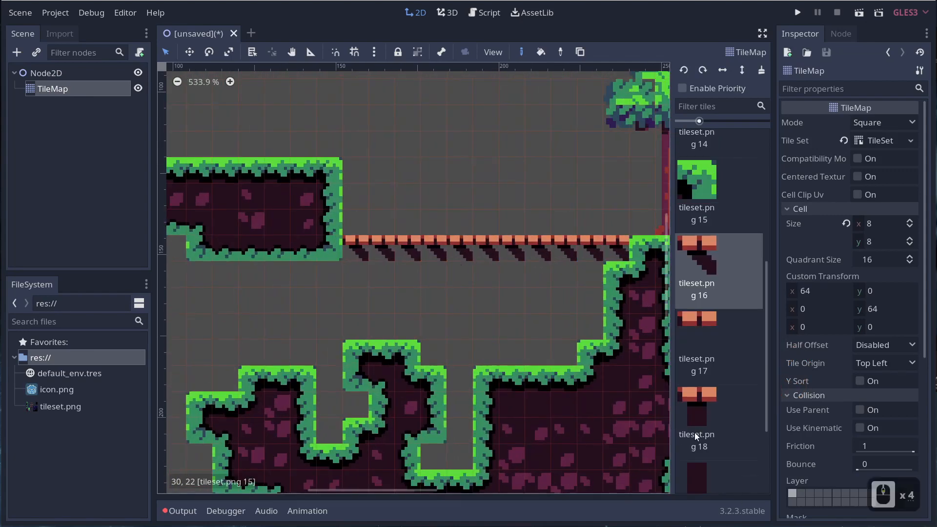
{"action": "left_click", "coordinate": [716, 341]}
{"action": "left_click_drag", "start_coordinate": [599, 246], "coordinate": [381, 244]}
Build a bridge pillar down to the pit from tiles tileset.png 18 and 19, and a four-tile ladder beside it from tileset.png 20
{"action": "left_click", "coordinate": [734, 411]}
{"action": "scroll", "coordinate": [718, 374], "scroll_direction": "down", "scroll_amount": 2}
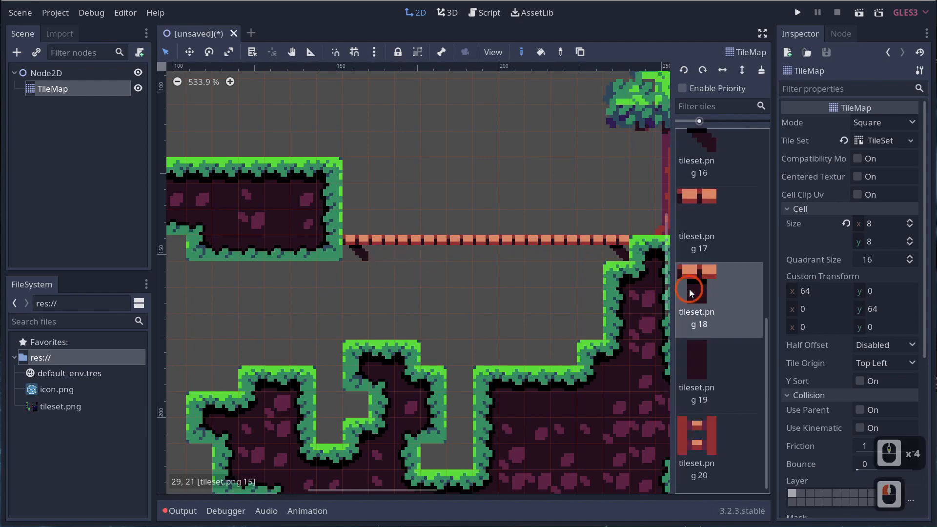
{"action": "left_click", "coordinate": [435, 242]}
{"action": "left_click", "coordinate": [454, 242]}
{"action": "left_click", "coordinate": [696, 371]}
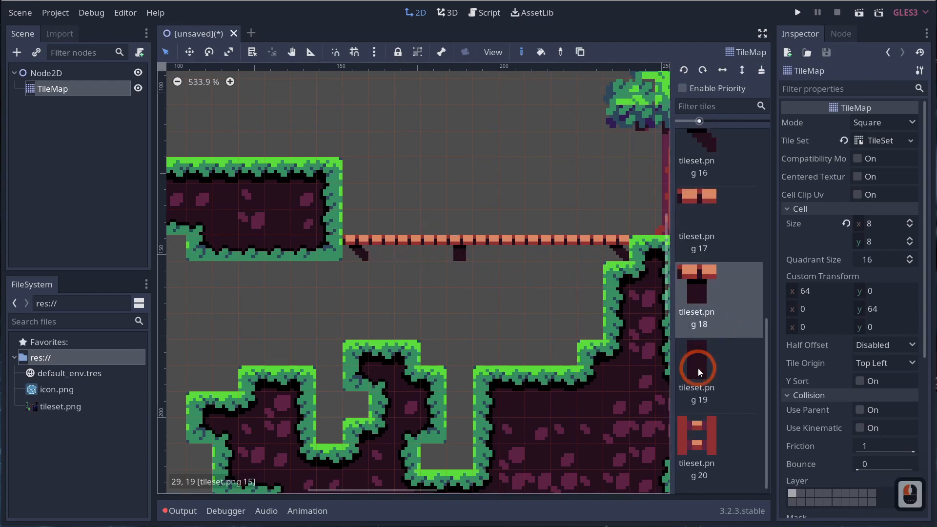
{"action": "left_click_drag", "start_coordinate": [461, 348], "coordinate": [455, 483]}
{"action": "left_click", "coordinate": [696, 439]}
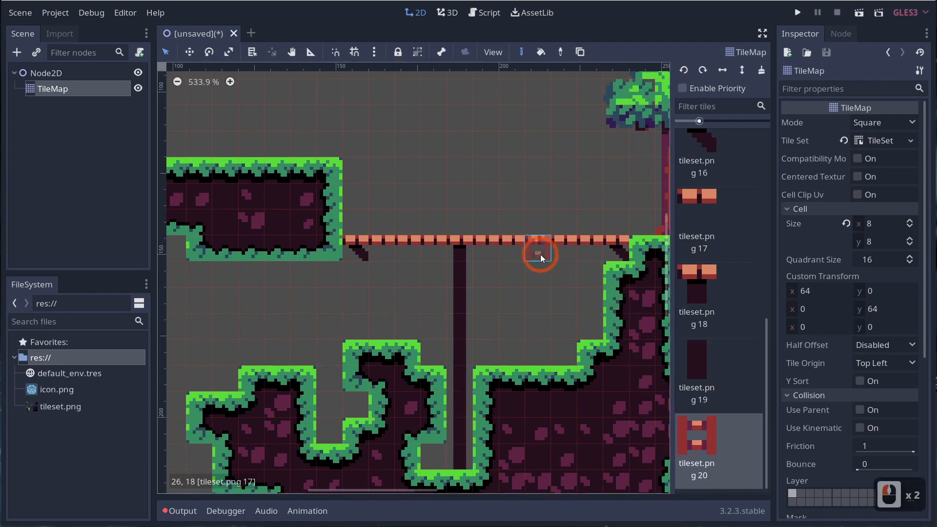
{"action": "left_click_drag", "start_coordinate": [538, 266], "coordinate": [532, 358]}
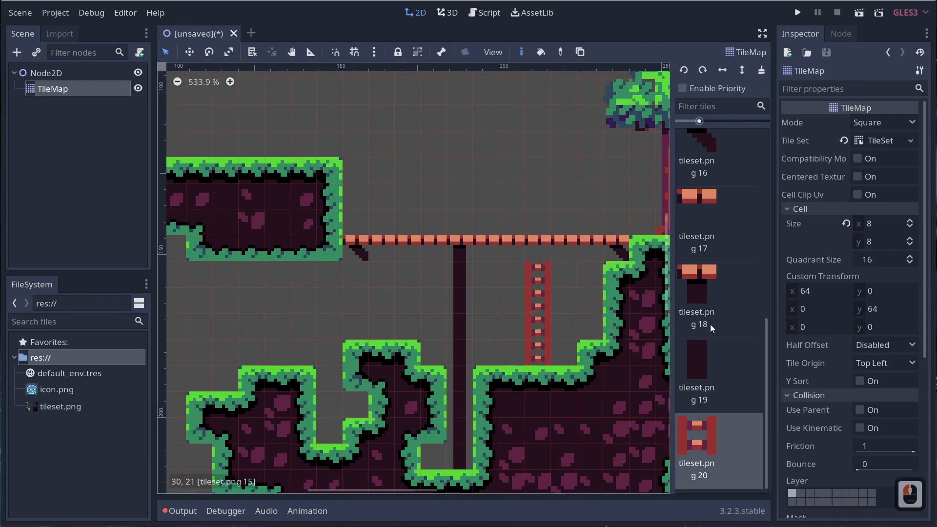
Replace the bridge's leftmost tile with a horizontally flipped copy of brace tile tileset.png 16
{"action": "scroll", "coordinate": [711, 326], "scroll_direction": "up", "scroll_amount": 5}
{"action": "scroll", "coordinate": [709, 373], "scroll_direction": "down", "scroll_amount": 5}
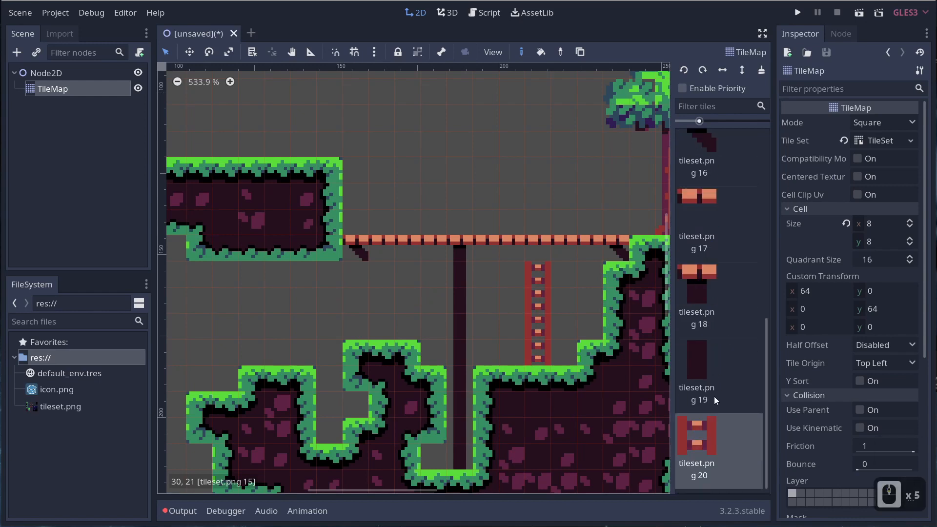
{"action": "left_click", "coordinate": [719, 143]}
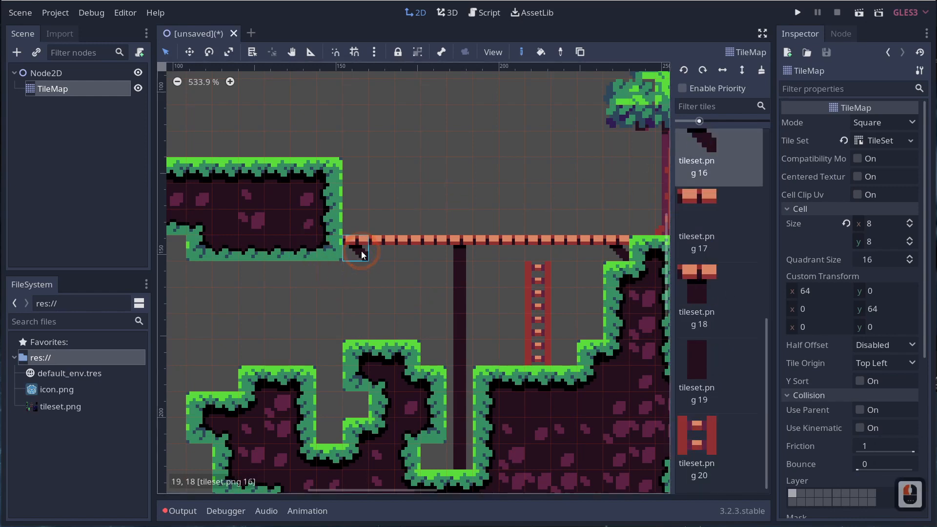
{"action": "key", "text": "x"}
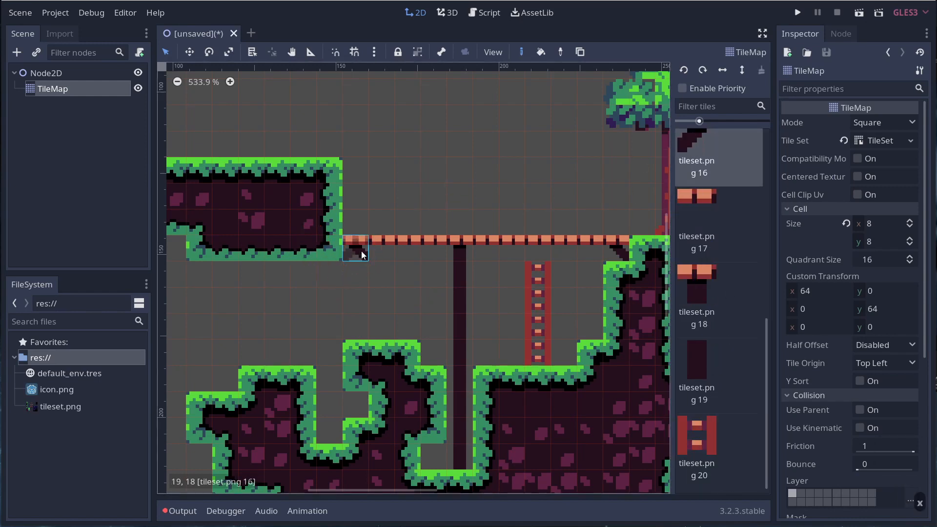
{"action": "left_click", "coordinate": [362, 254]}
Bridge the gap between the lower-left platform and the main terrain with plank tile tileset.png 17 and the flipped tileset.png 16 at its left end
{"action": "scroll", "coordinate": [529, 348], "scroll_direction": "down", "scroll_amount": 9}
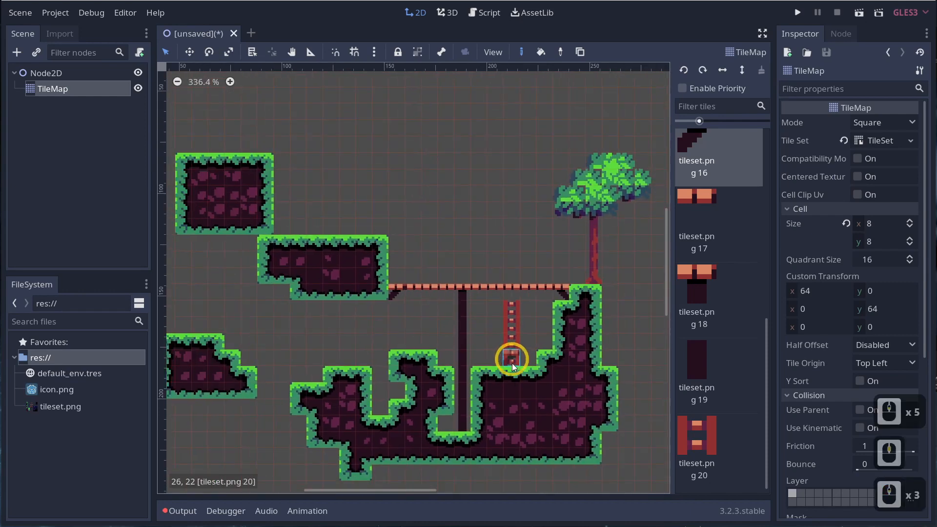
{"action": "scroll", "coordinate": [513, 366], "scroll_direction": "down", "scroll_amount": 4}
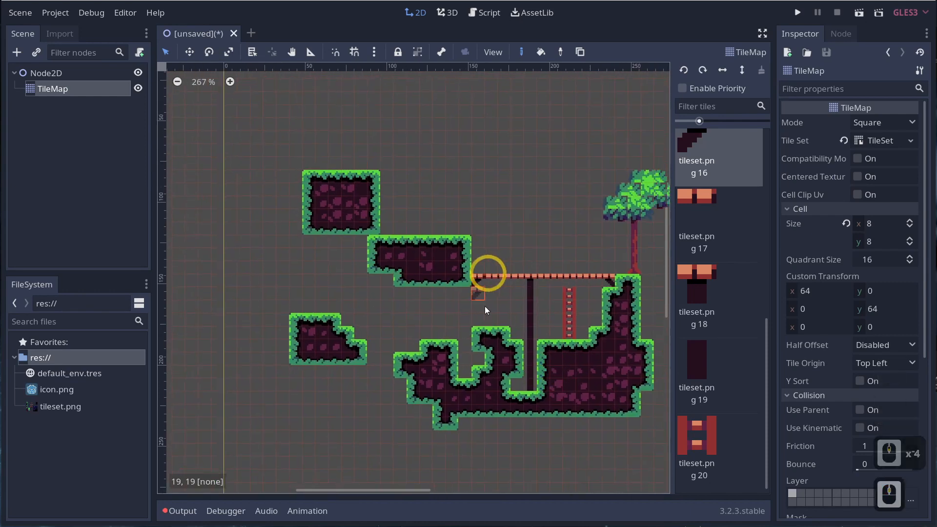
{"action": "left_click", "coordinate": [705, 219]}
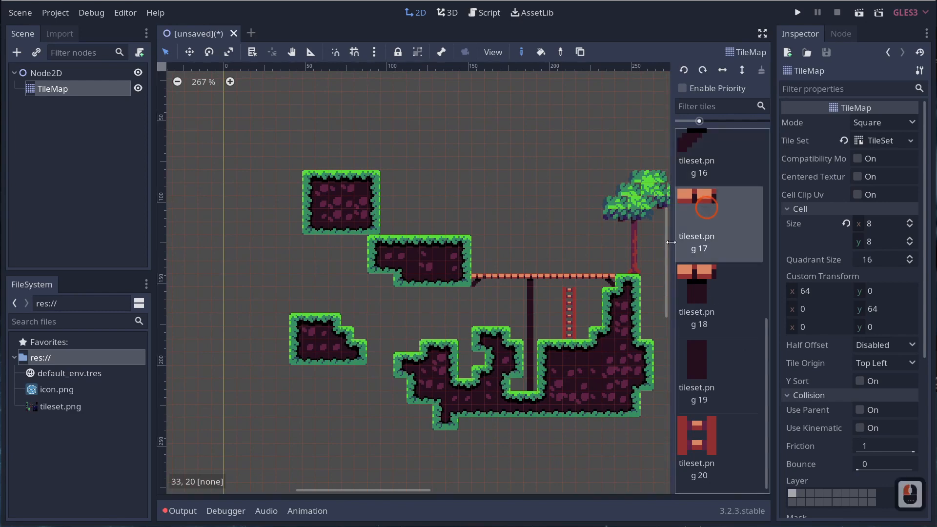
{"action": "left_click", "coordinate": [373, 355]}
{"action": "left_click", "coordinate": [695, 348]}
{"action": "scroll", "coordinate": [696, 348], "scroll_direction": "up", "scroll_amount": 3}
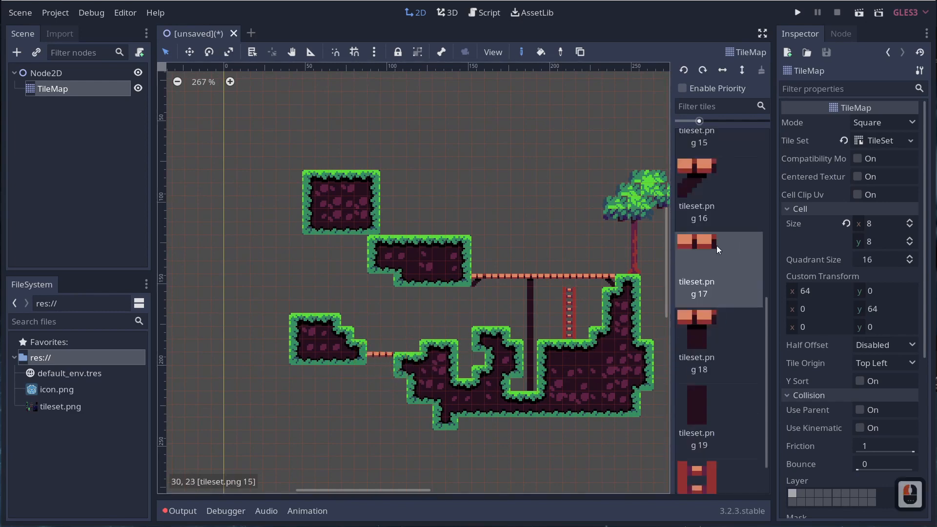
{"action": "left_click", "coordinate": [718, 289]}
{"action": "left_click", "coordinate": [373, 359]}
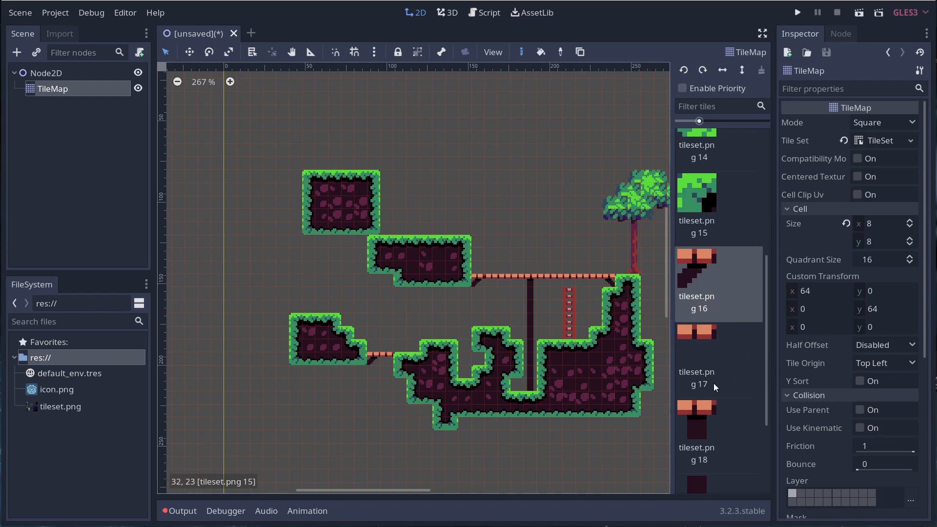
Paint a ladder of tile tileset.png 20 along the right side of the top platform, down to the middle platform
{"action": "scroll", "coordinate": [714, 383], "scroll_direction": "up", "scroll_amount": 9}
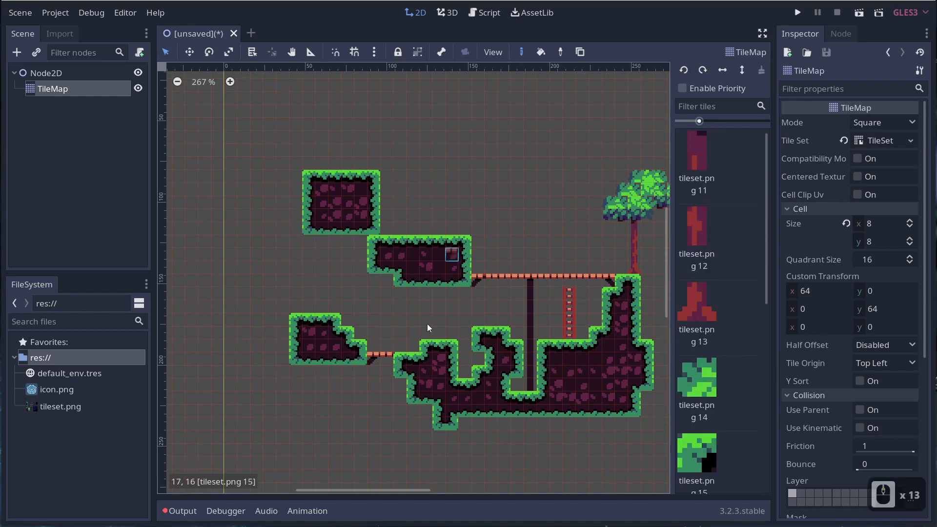
{"action": "scroll", "coordinate": [739, 414], "scroll_direction": "down", "scroll_amount": 7}
{"action": "middle_click_drag", "start_coordinate": [426, 267], "coordinate": [362, 312]}
{"action": "left_click", "coordinate": [704, 428]}
{"action": "left_click_drag", "start_coordinate": [324, 274], "coordinate": [332, 219]}
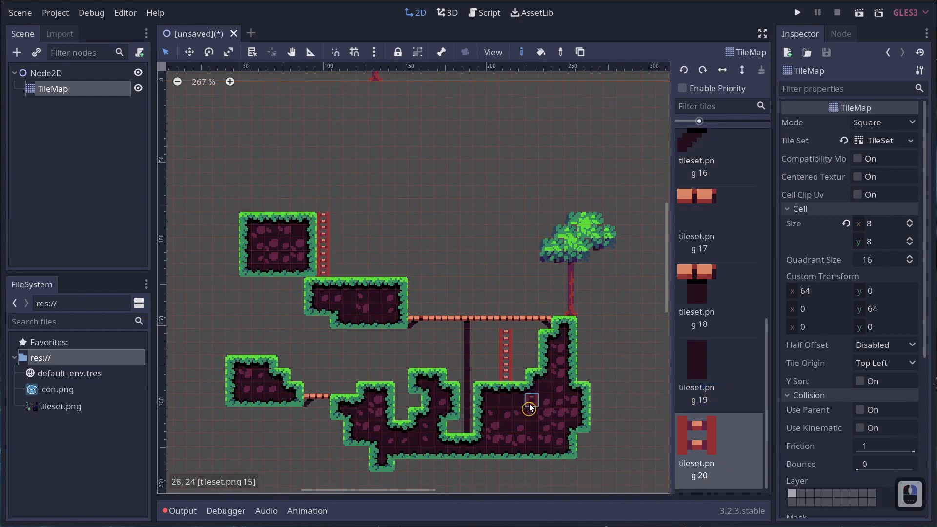
{"action": "middle_click_drag", "start_coordinate": [531, 412], "coordinate": [547, 374]}
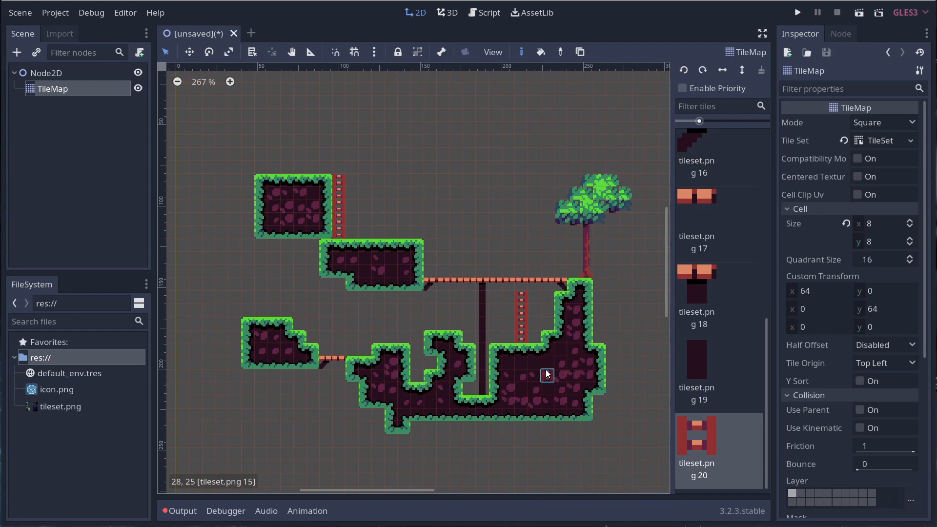